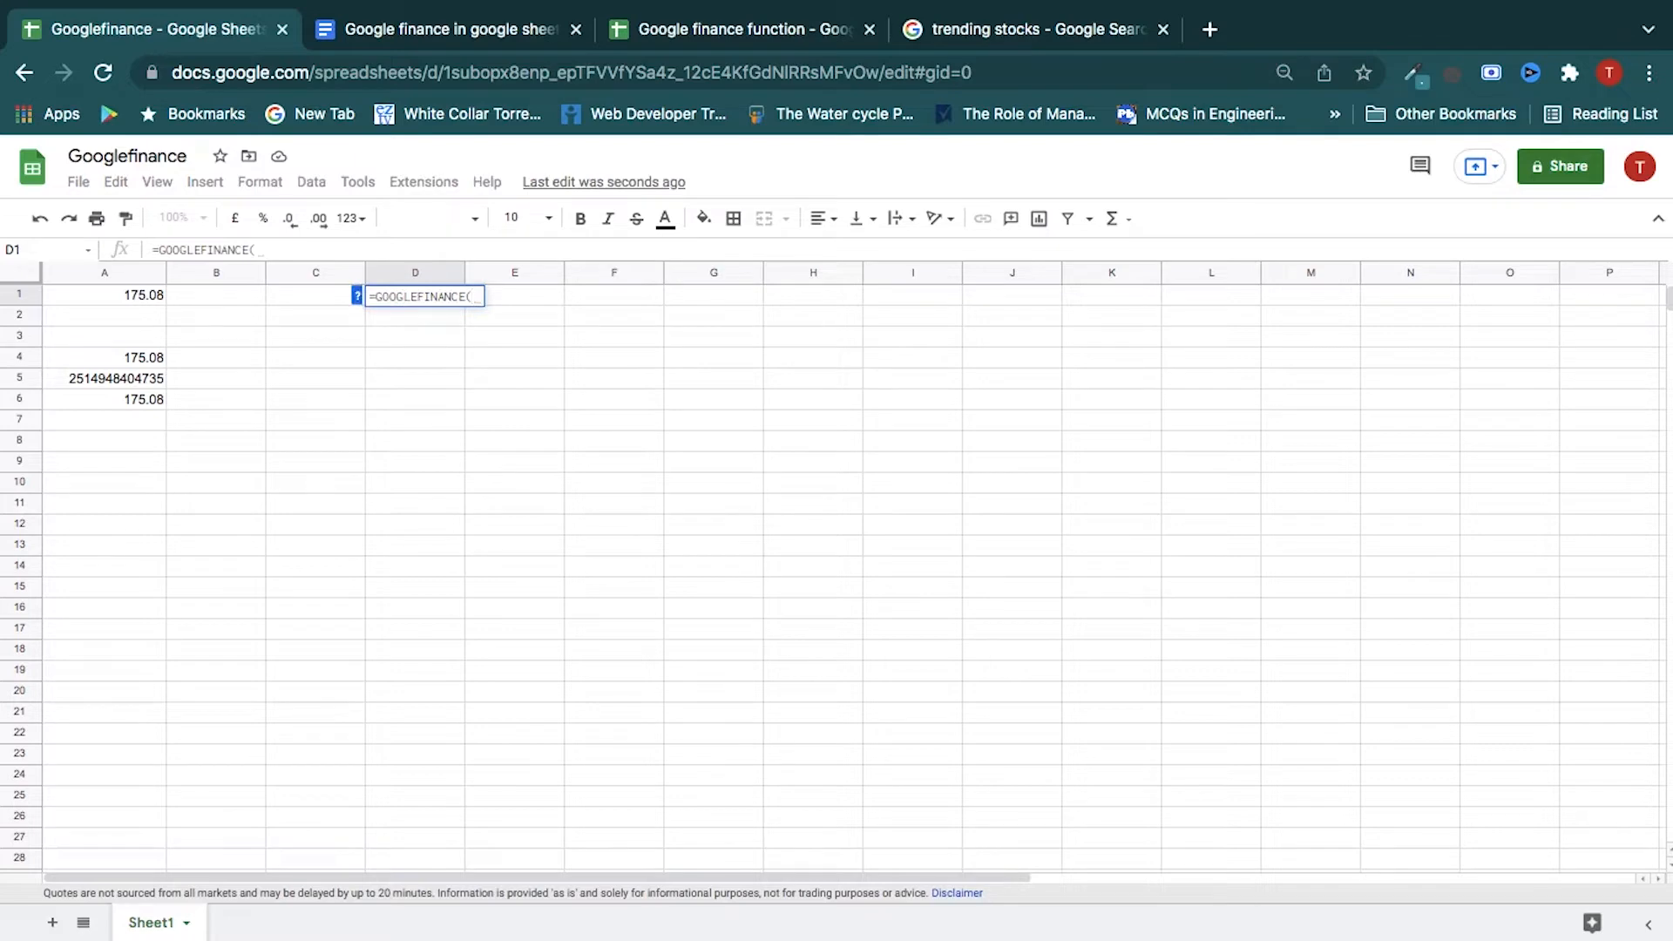
Complete the GOOGLEFINANCE formula in D1 with ticker "GME" and attribute "name" to fetch the company name.
{"action": "type", "text": "\"GME\", \"name\")"}
{"action": "key", "text": "Return"}
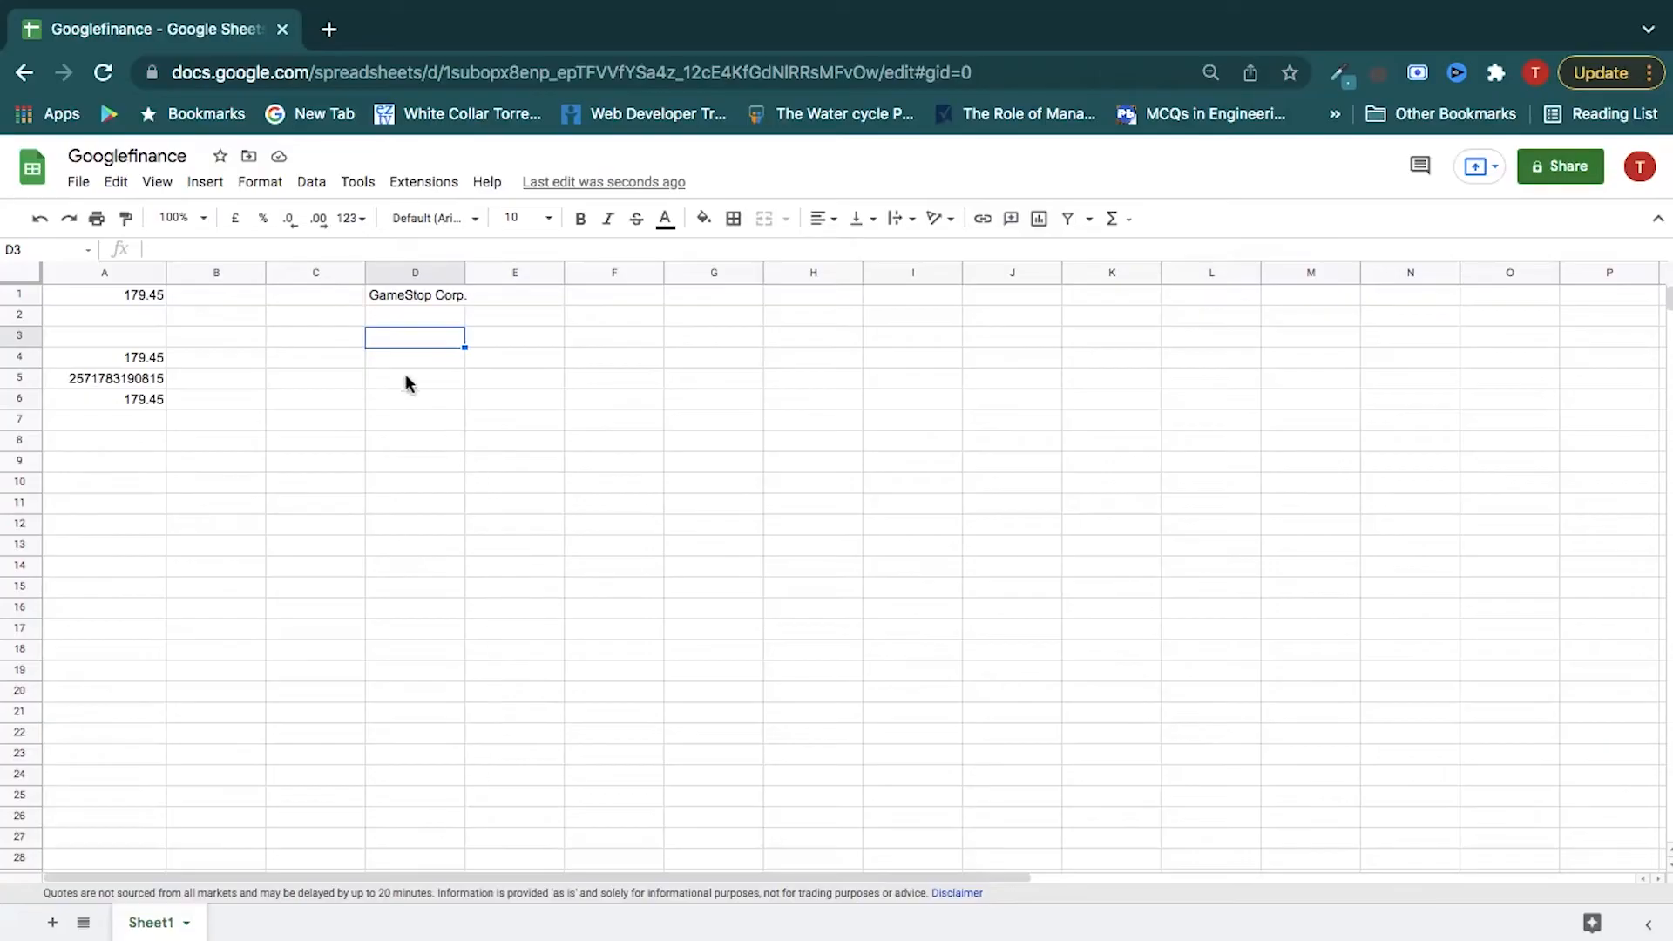
In D4, enter a GOOGLEFINANCE formula fetching the "price" of "AAPL" for DATE(2021, 12, 1).
{"action": "left_click", "coordinate": [397, 361]}
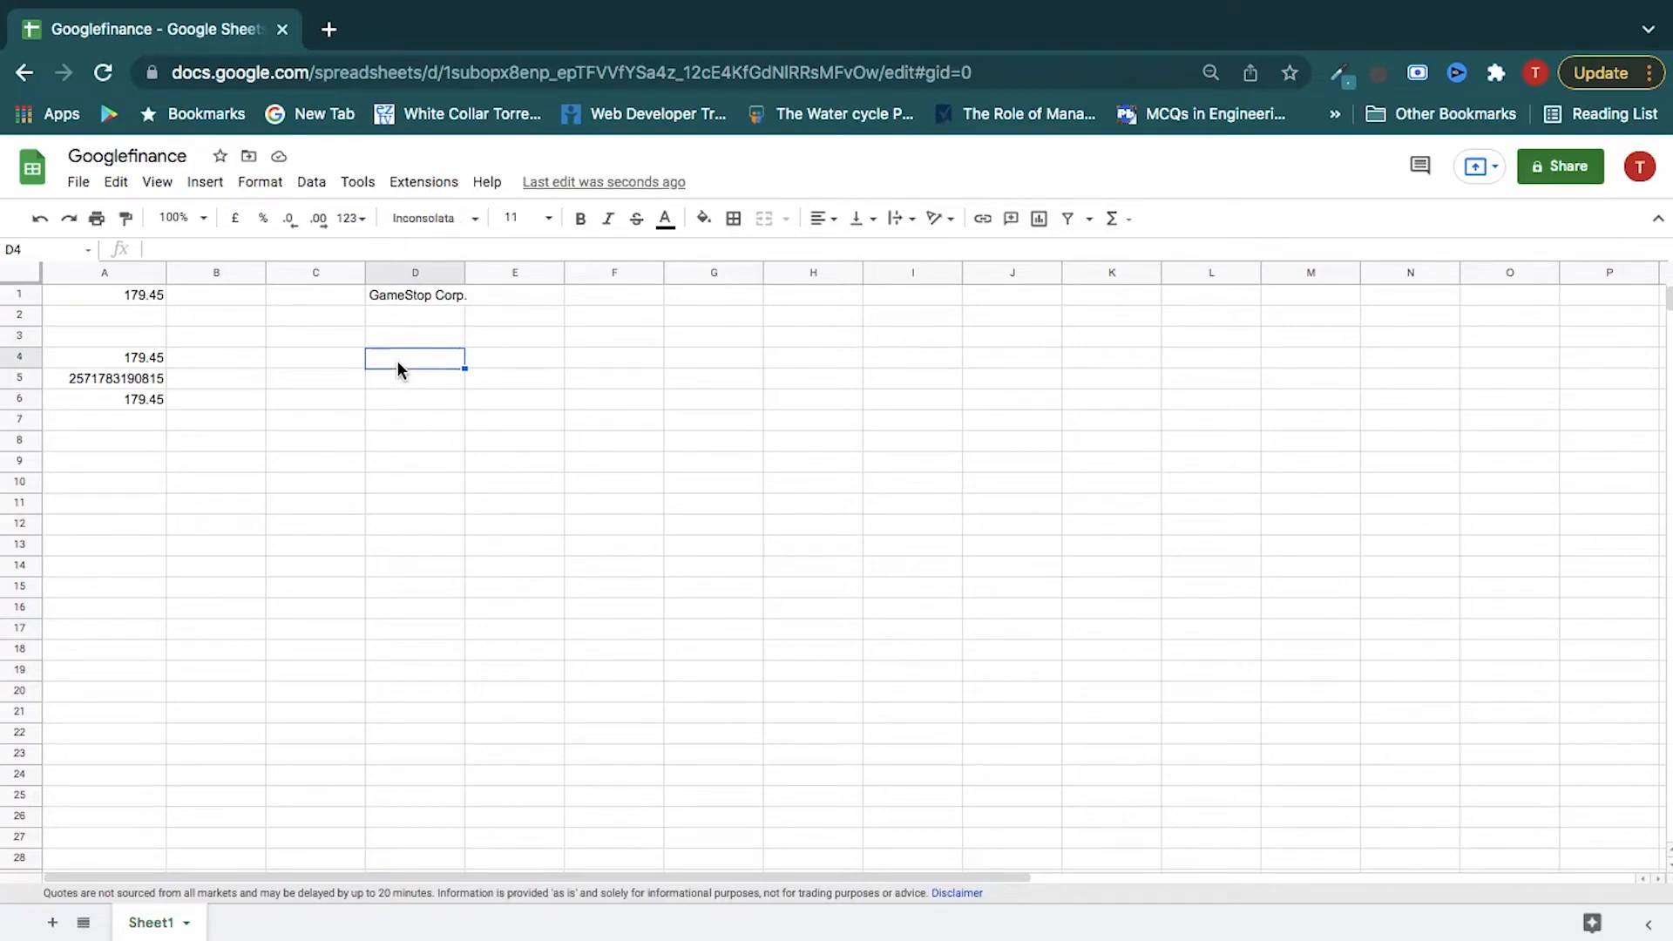
{"action": "type", "text": "=google"}
{"action": "key", "text": "Tab"}
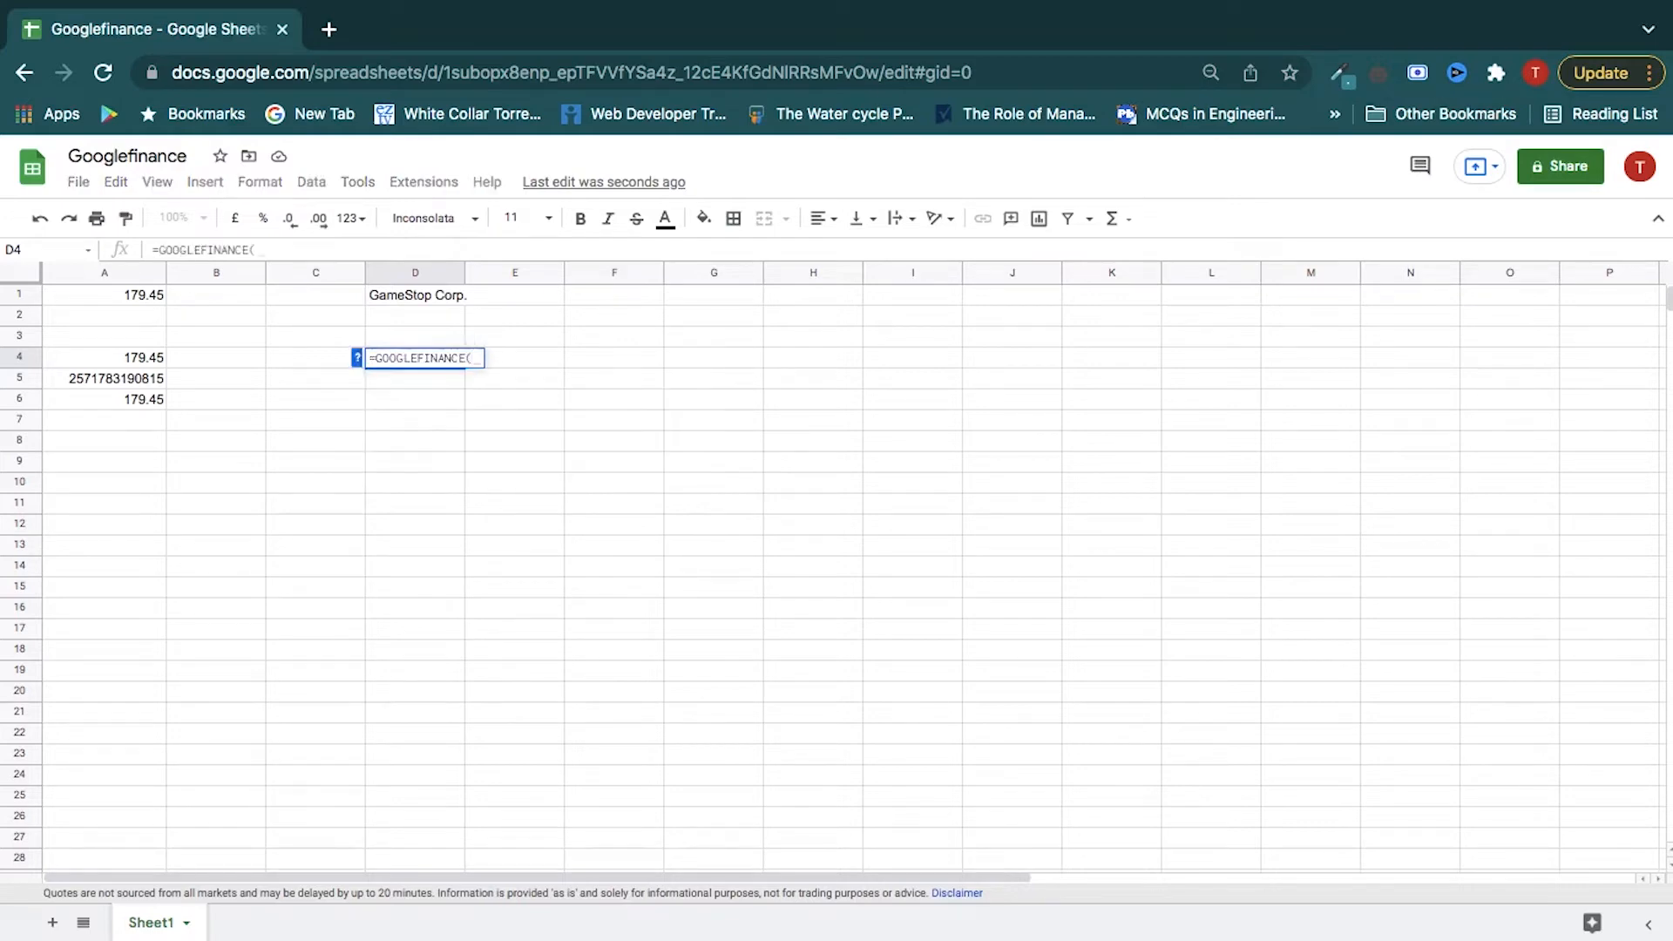
{"action": "type", "text": "\"AAPL"}
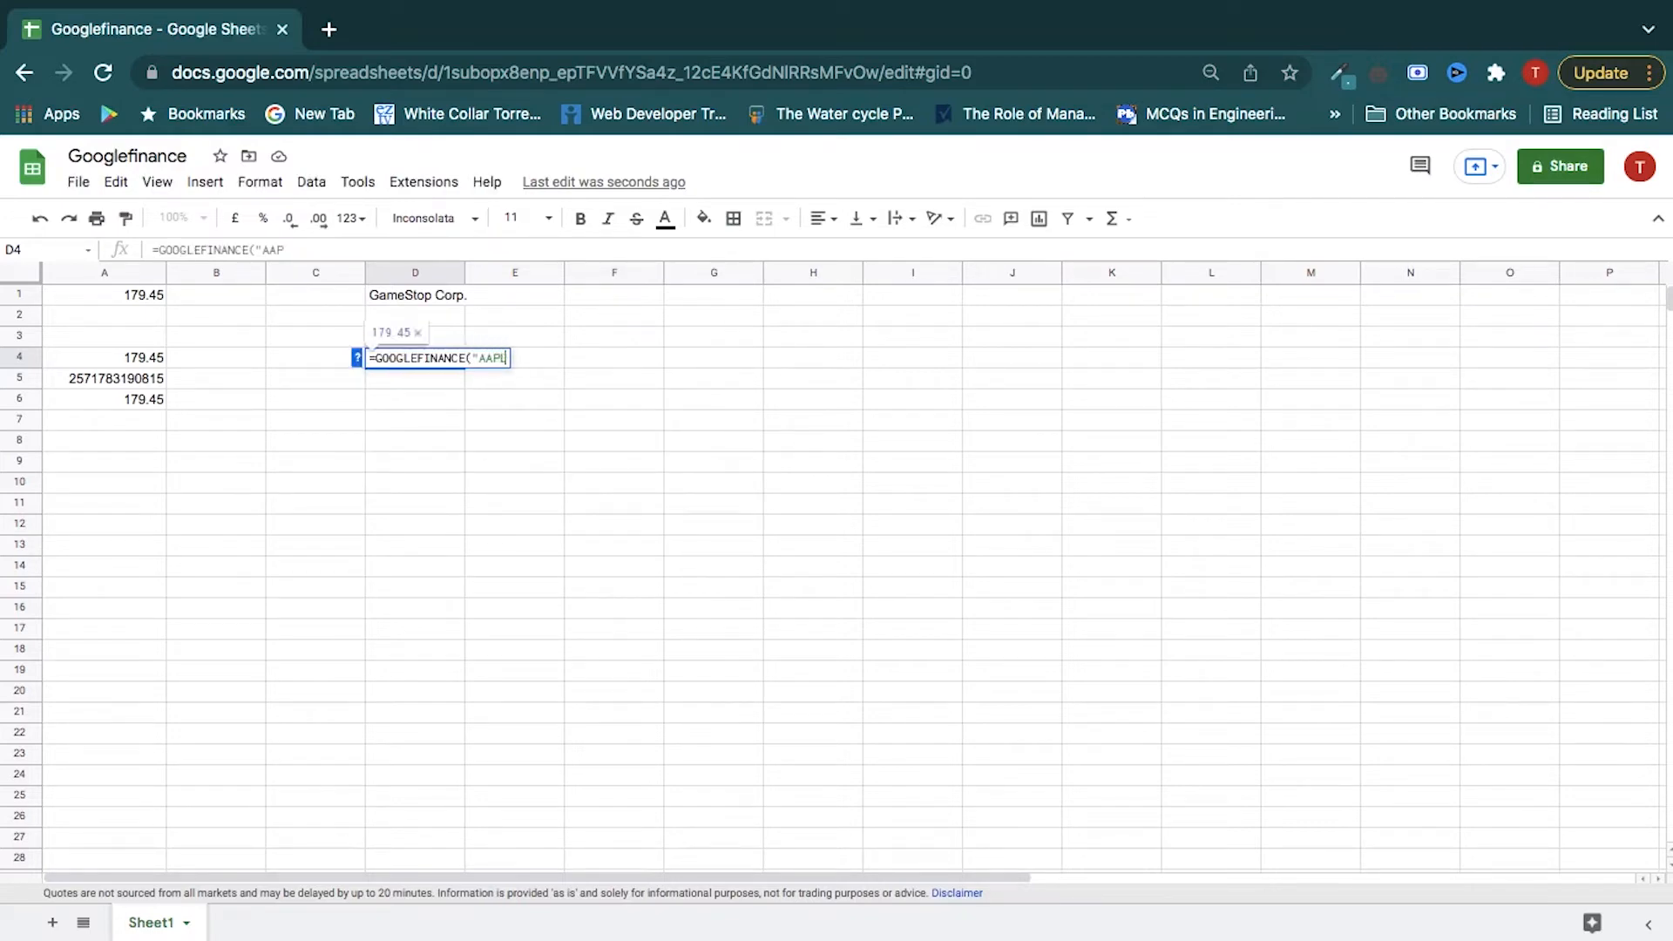
{"action": "type", "text": "\", \""}
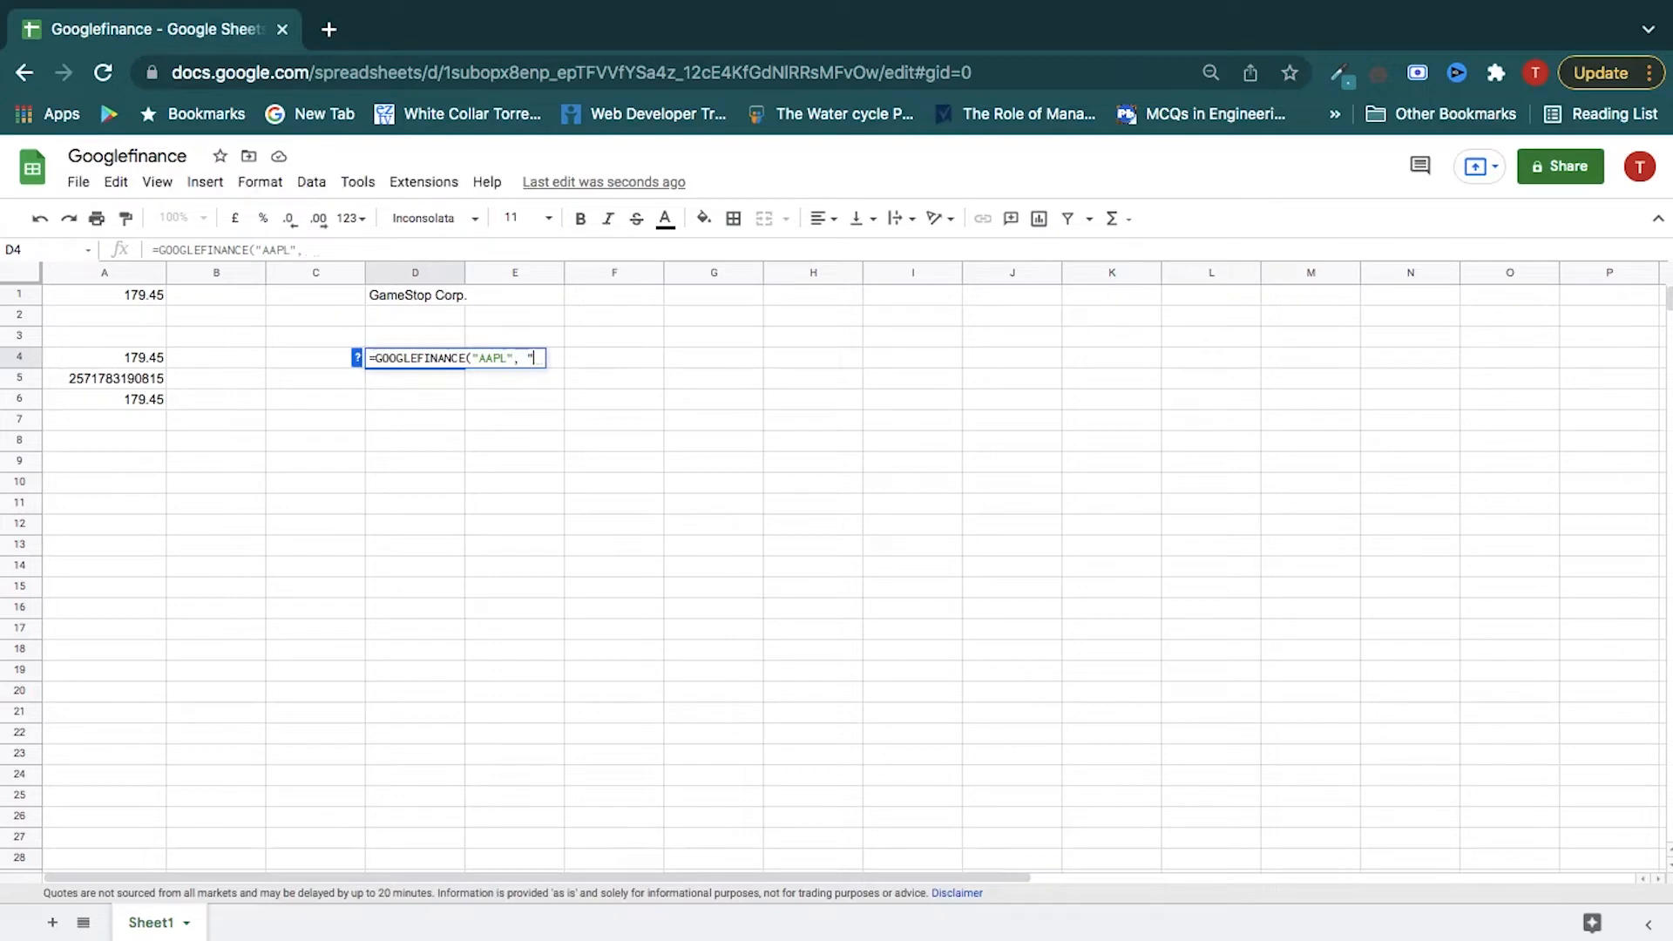
{"action": "type", "text": "price"}
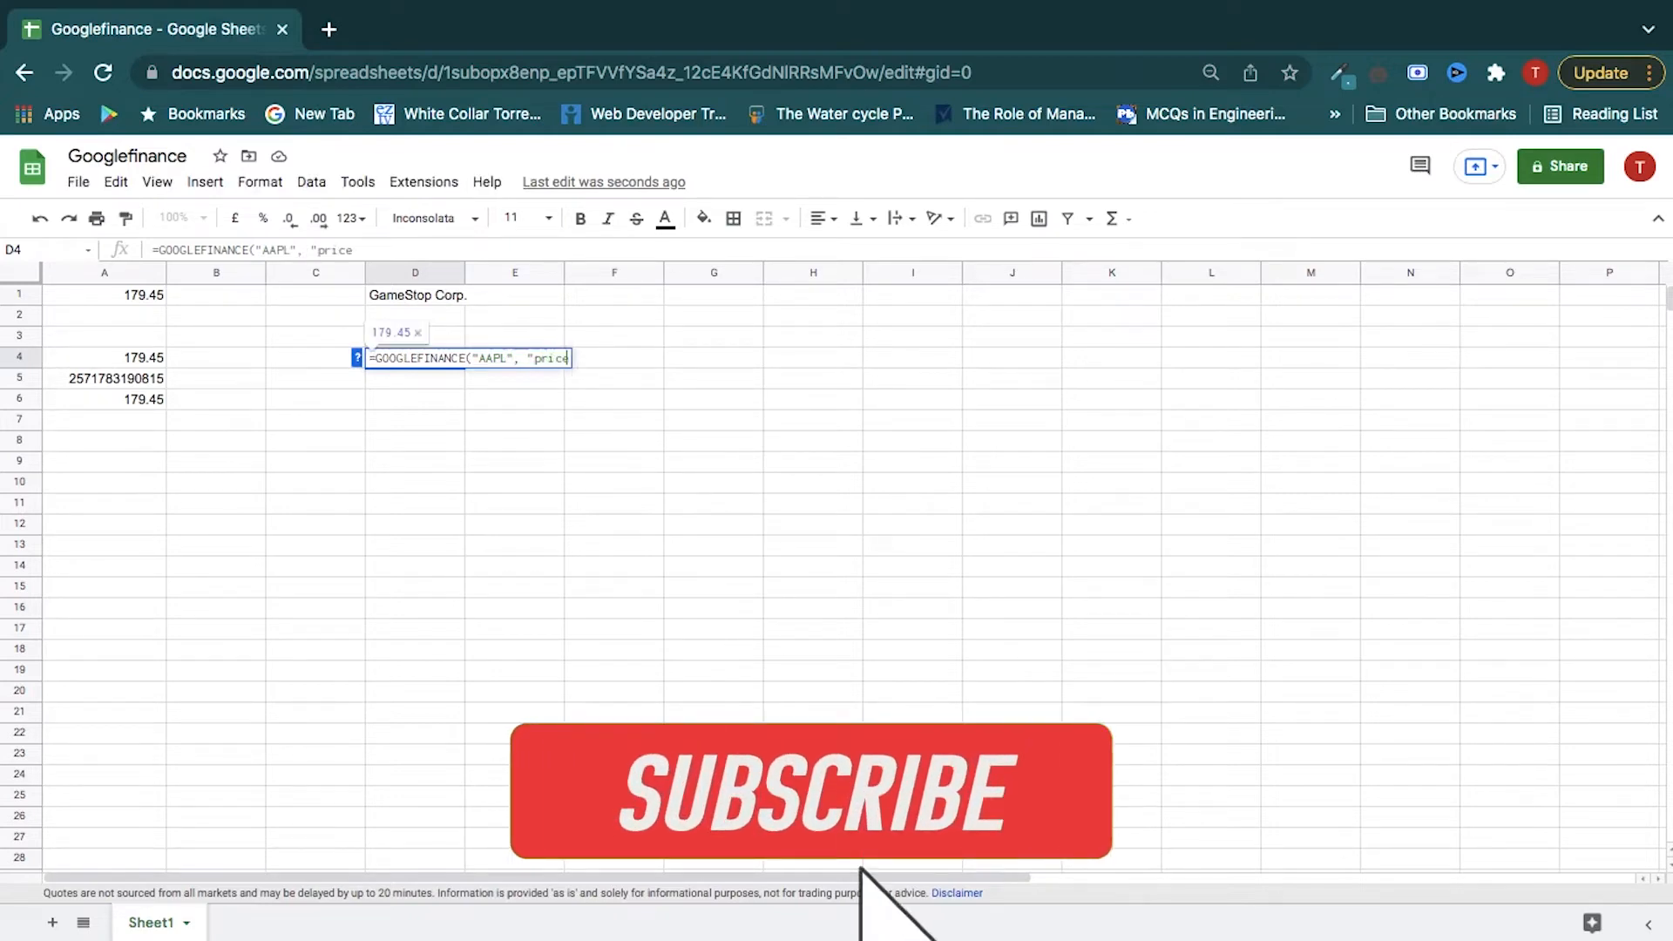
{"action": "type", "text": "\", "}
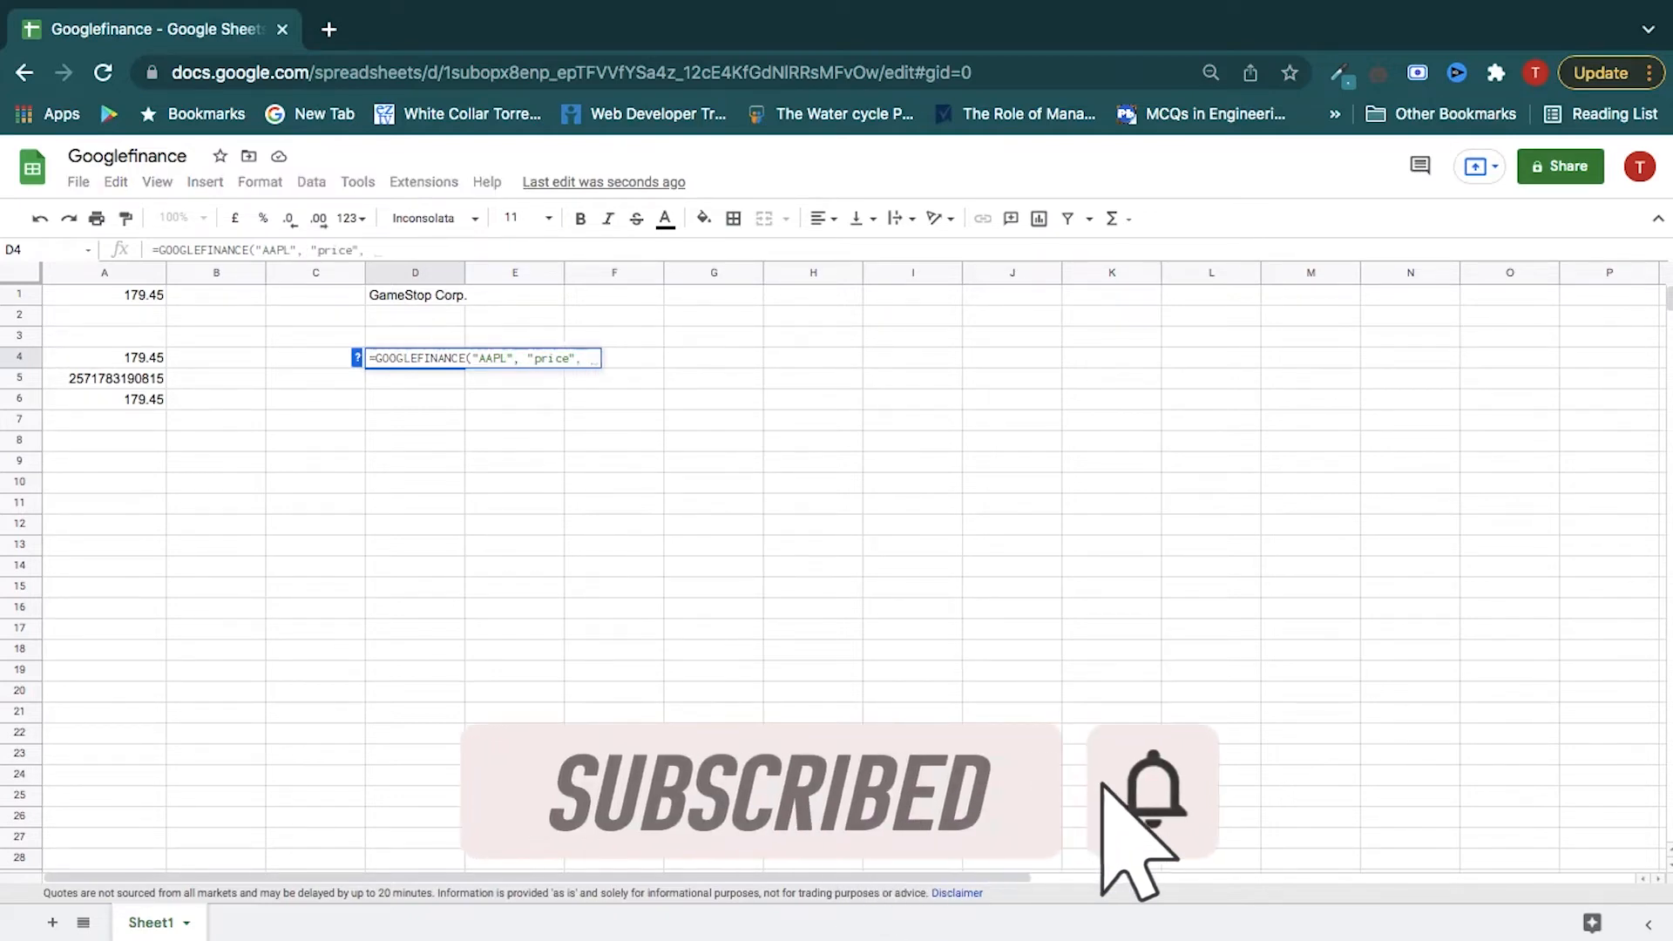
{"action": "type", "text": "DATE("}
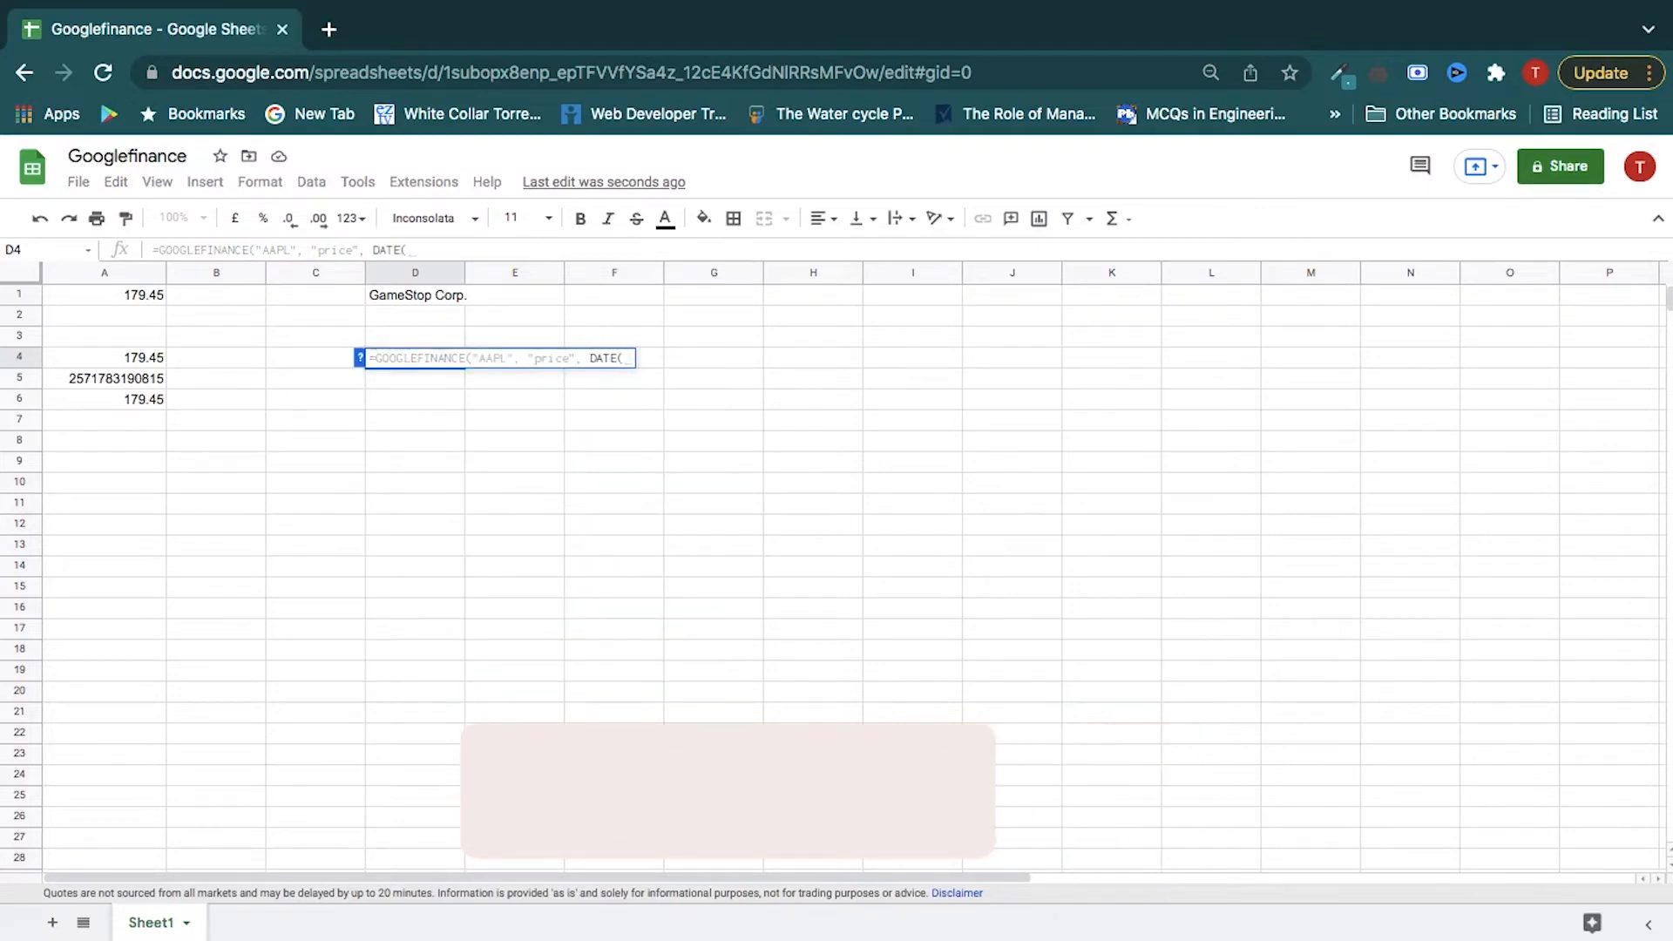
{"action": "type", "text": "2021, "}
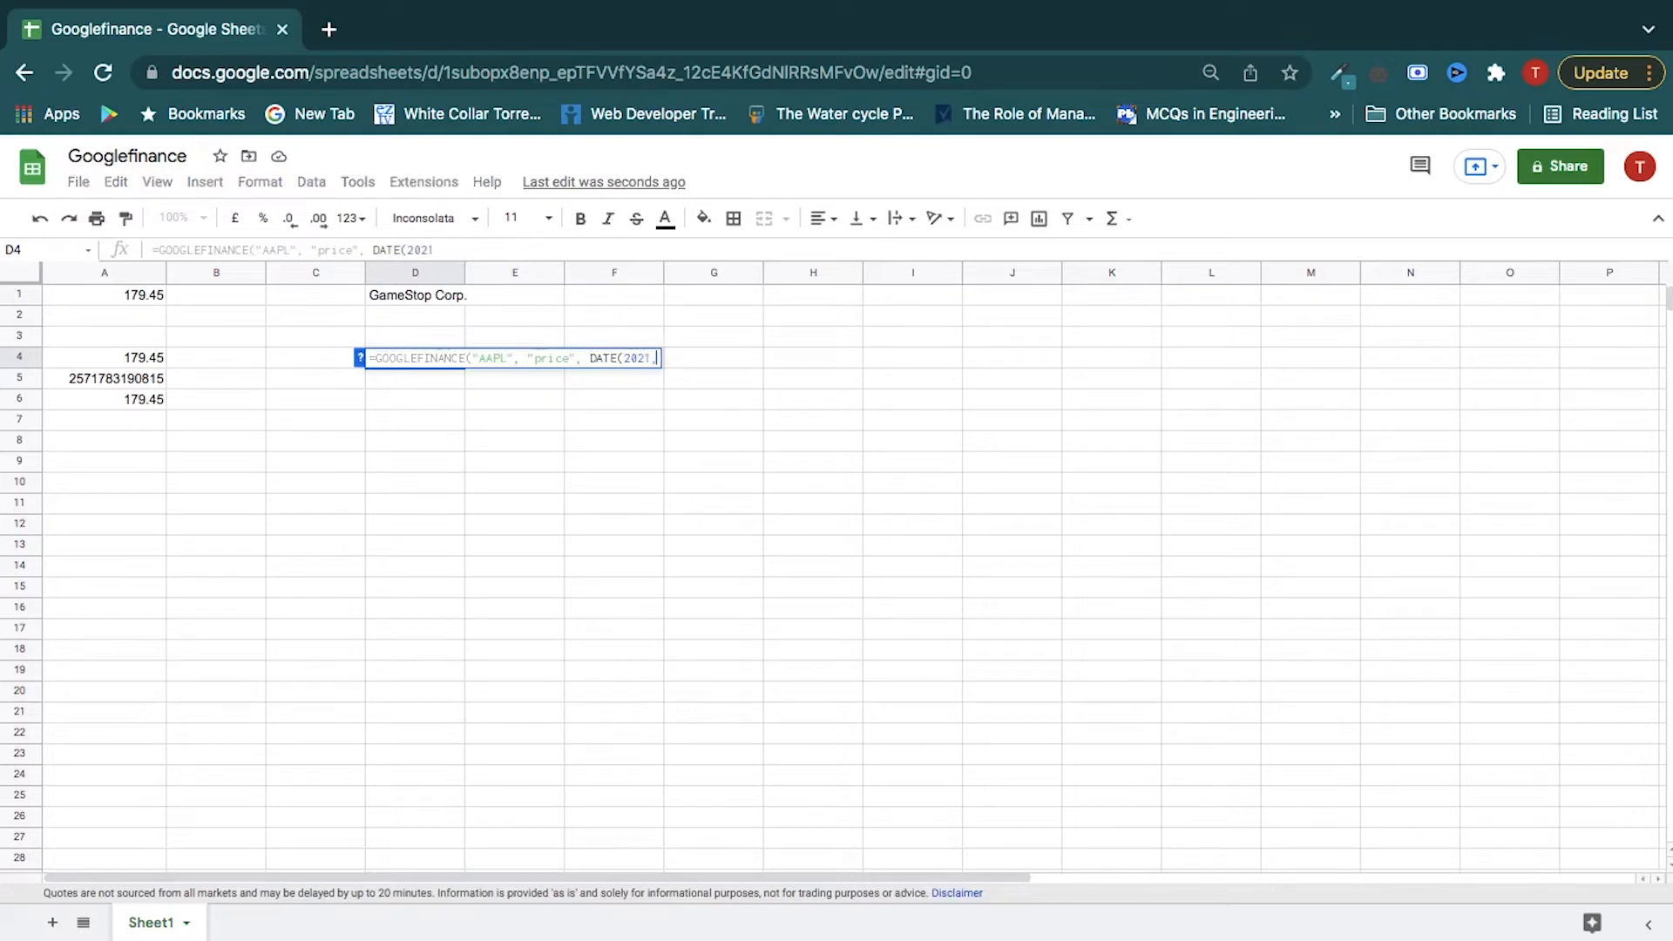
{"action": "type", "text": "12, "}
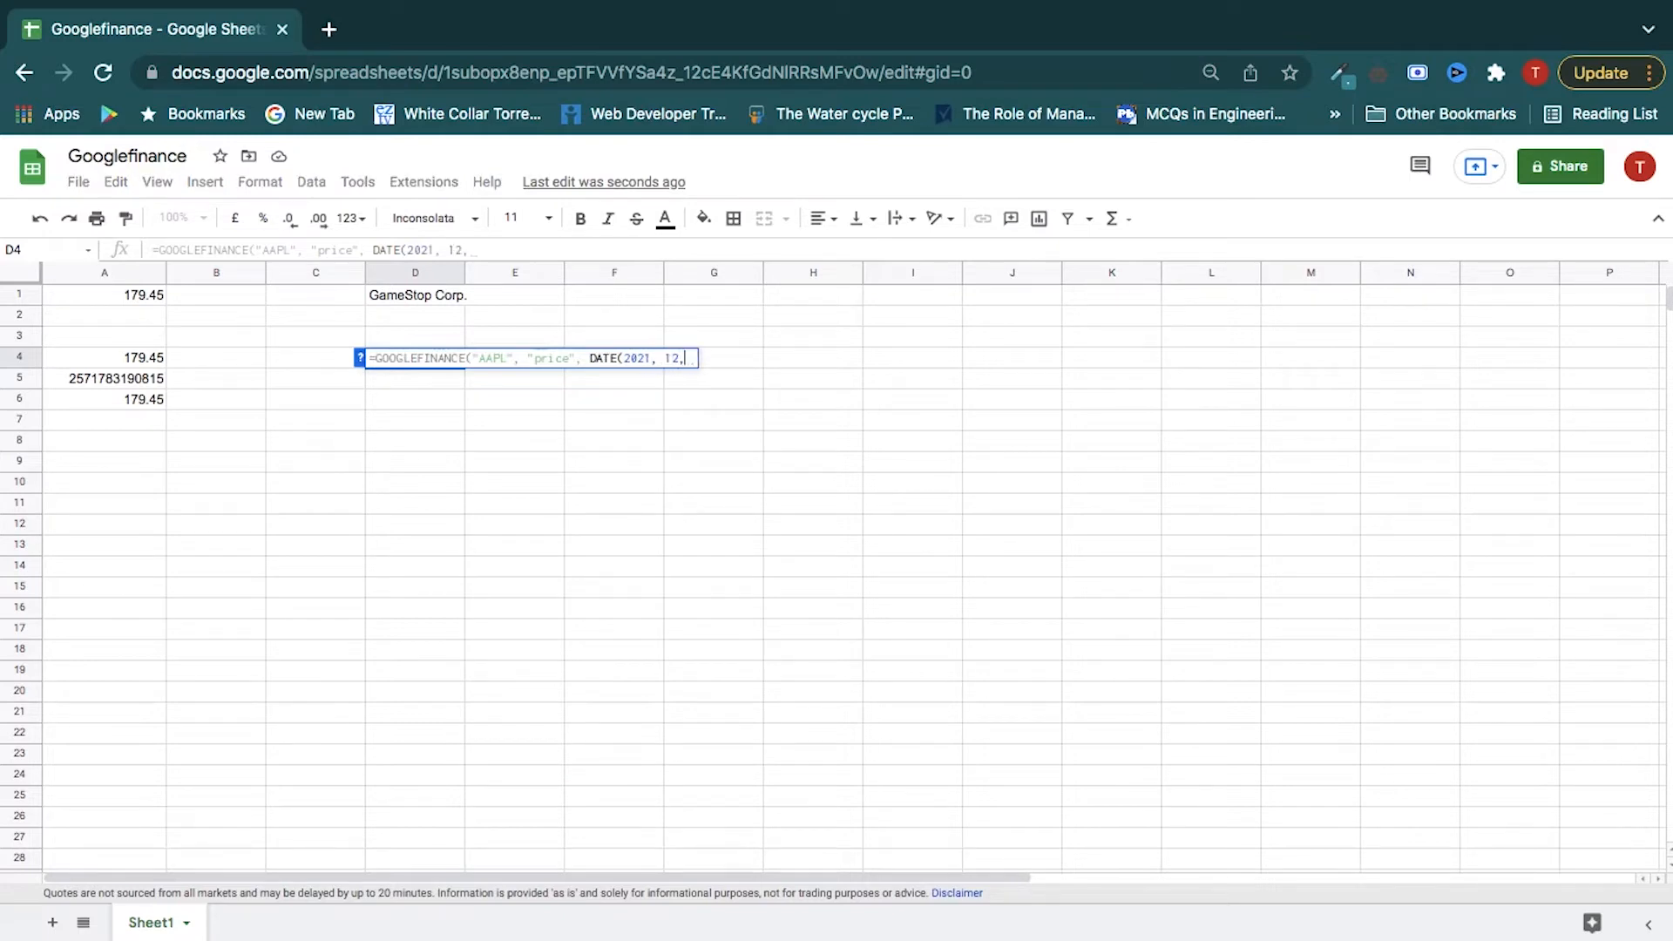
{"action": "type", "text": "1"}
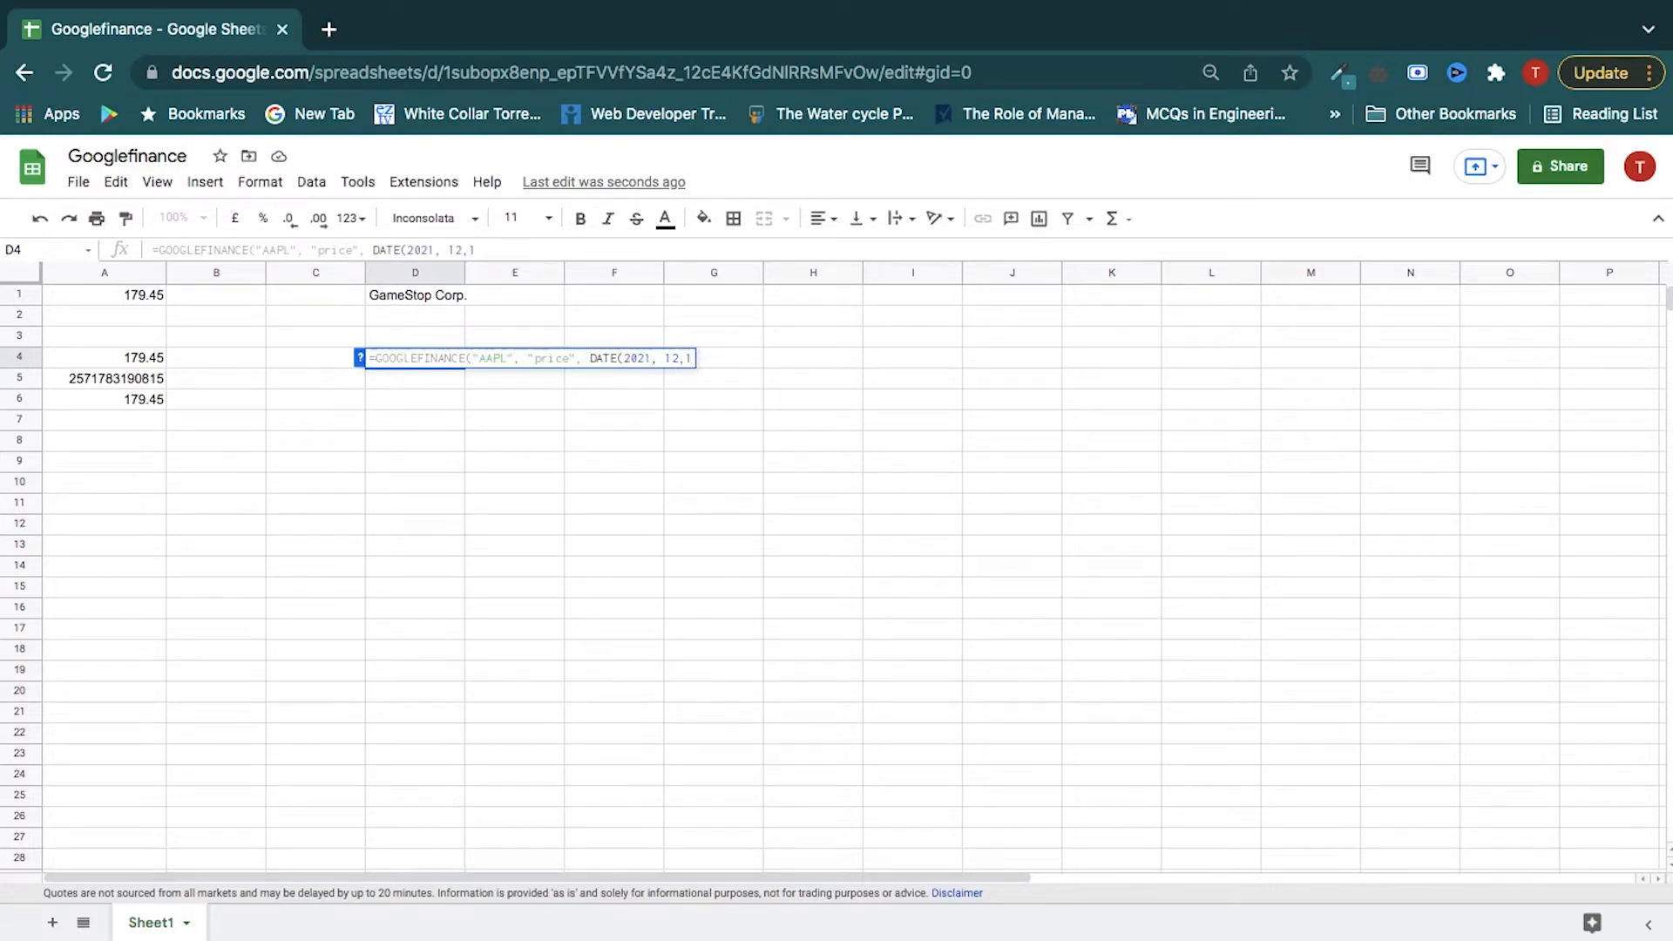
{"action": "type", "text": "))"}
{"action": "key", "text": "Return"}
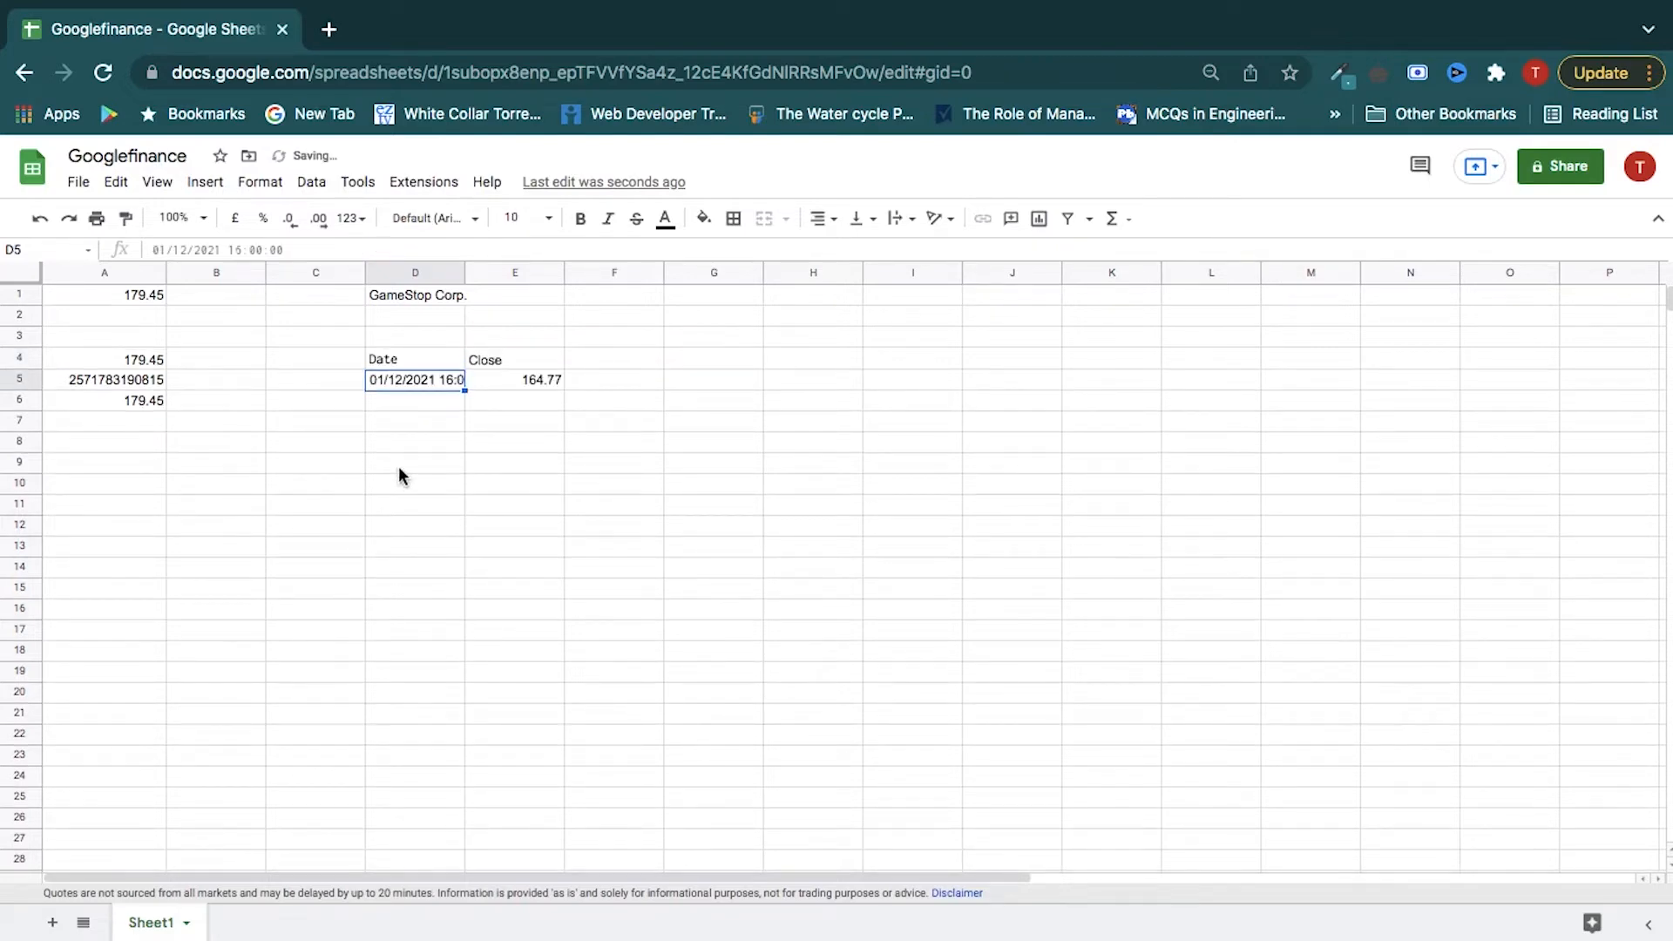
In D7, enter a GOOGLEFINANCE formula fetching the "price" of "AAPL" with the date written as the text "20/2/2021".
{"action": "left_click", "coordinate": [406, 427]}
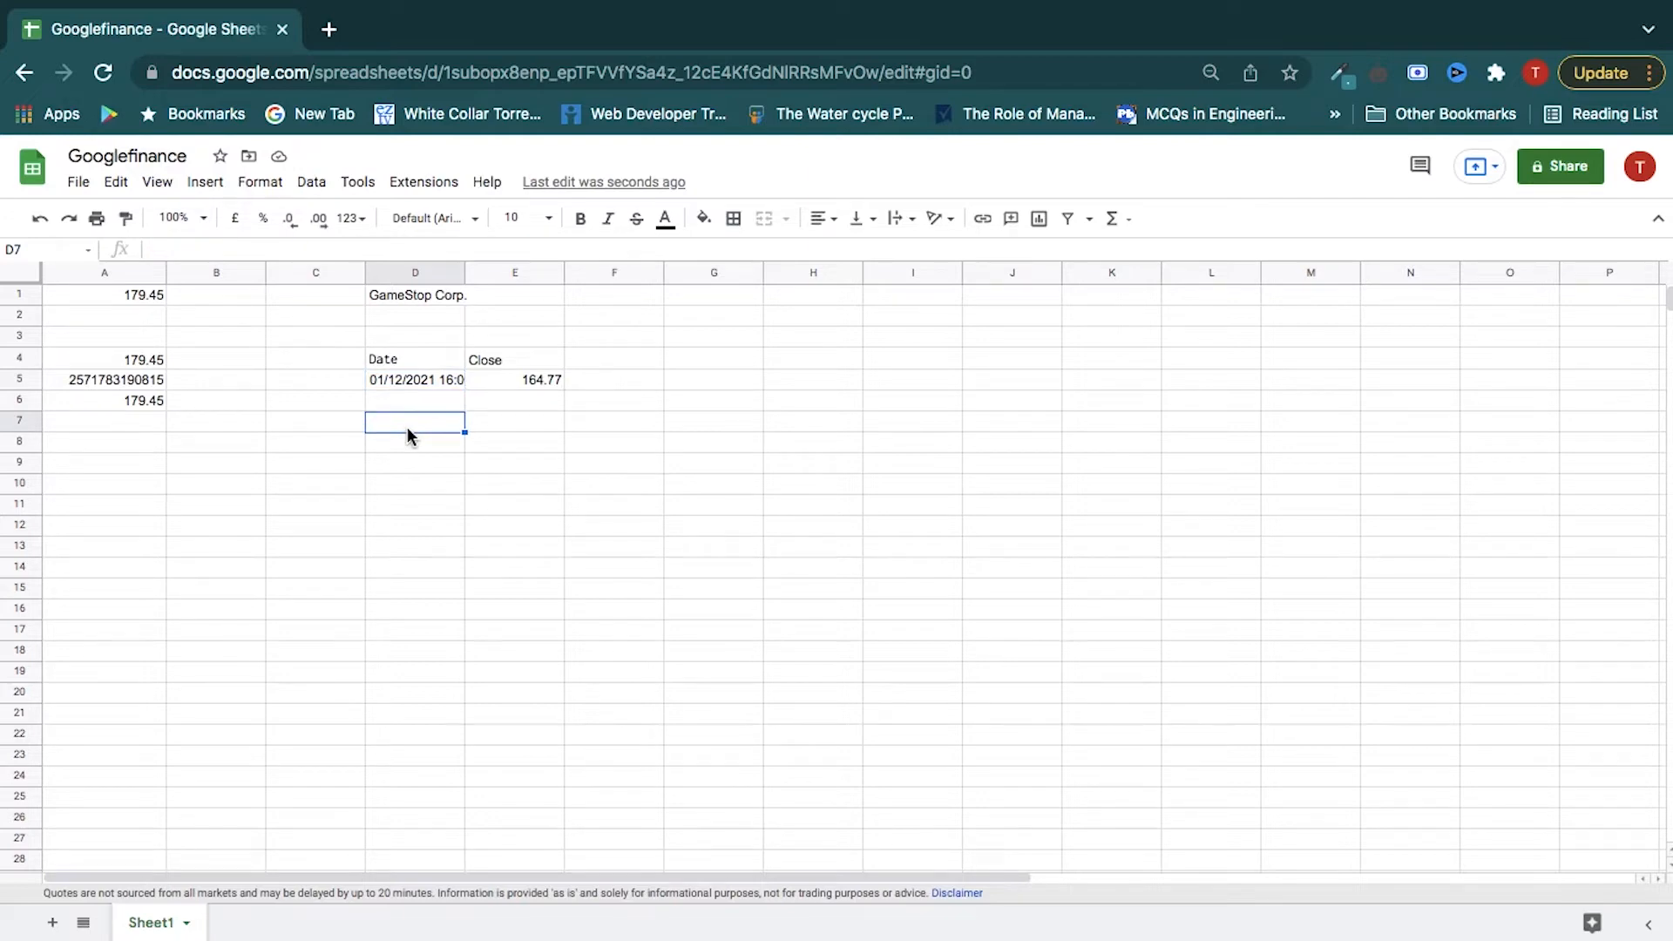
{"action": "type", "text": "=GOOGLEFINANCE("}
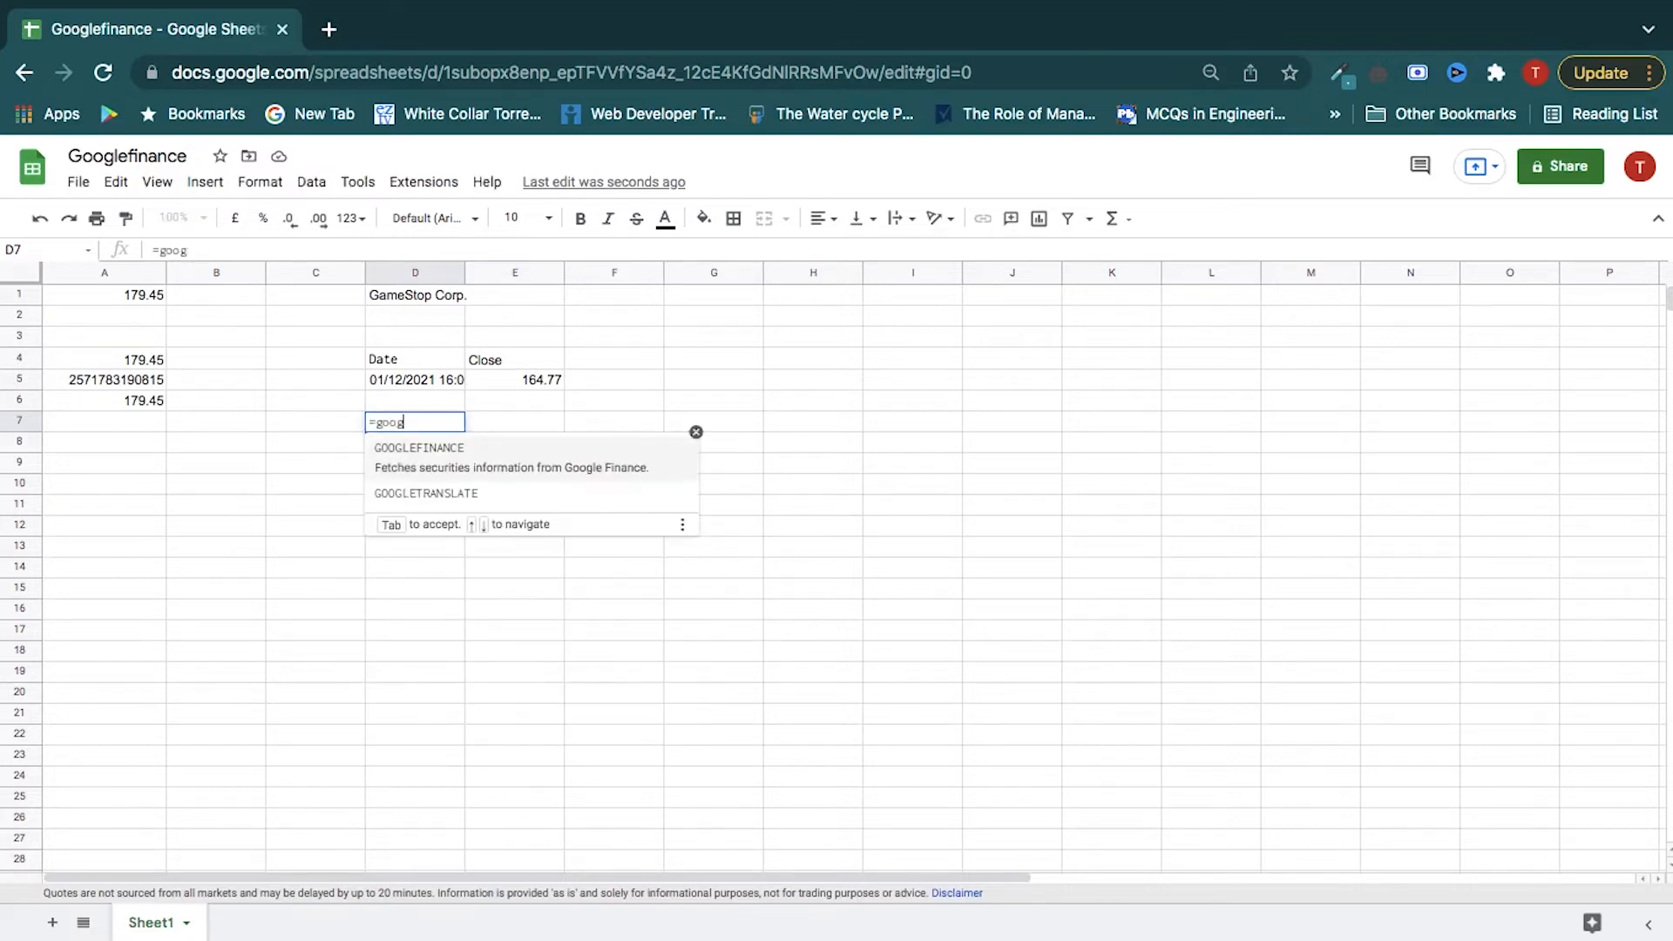
{"action": "key", "text": "Tab"}
{"action": "type", "text": "\"AAPL\", "}
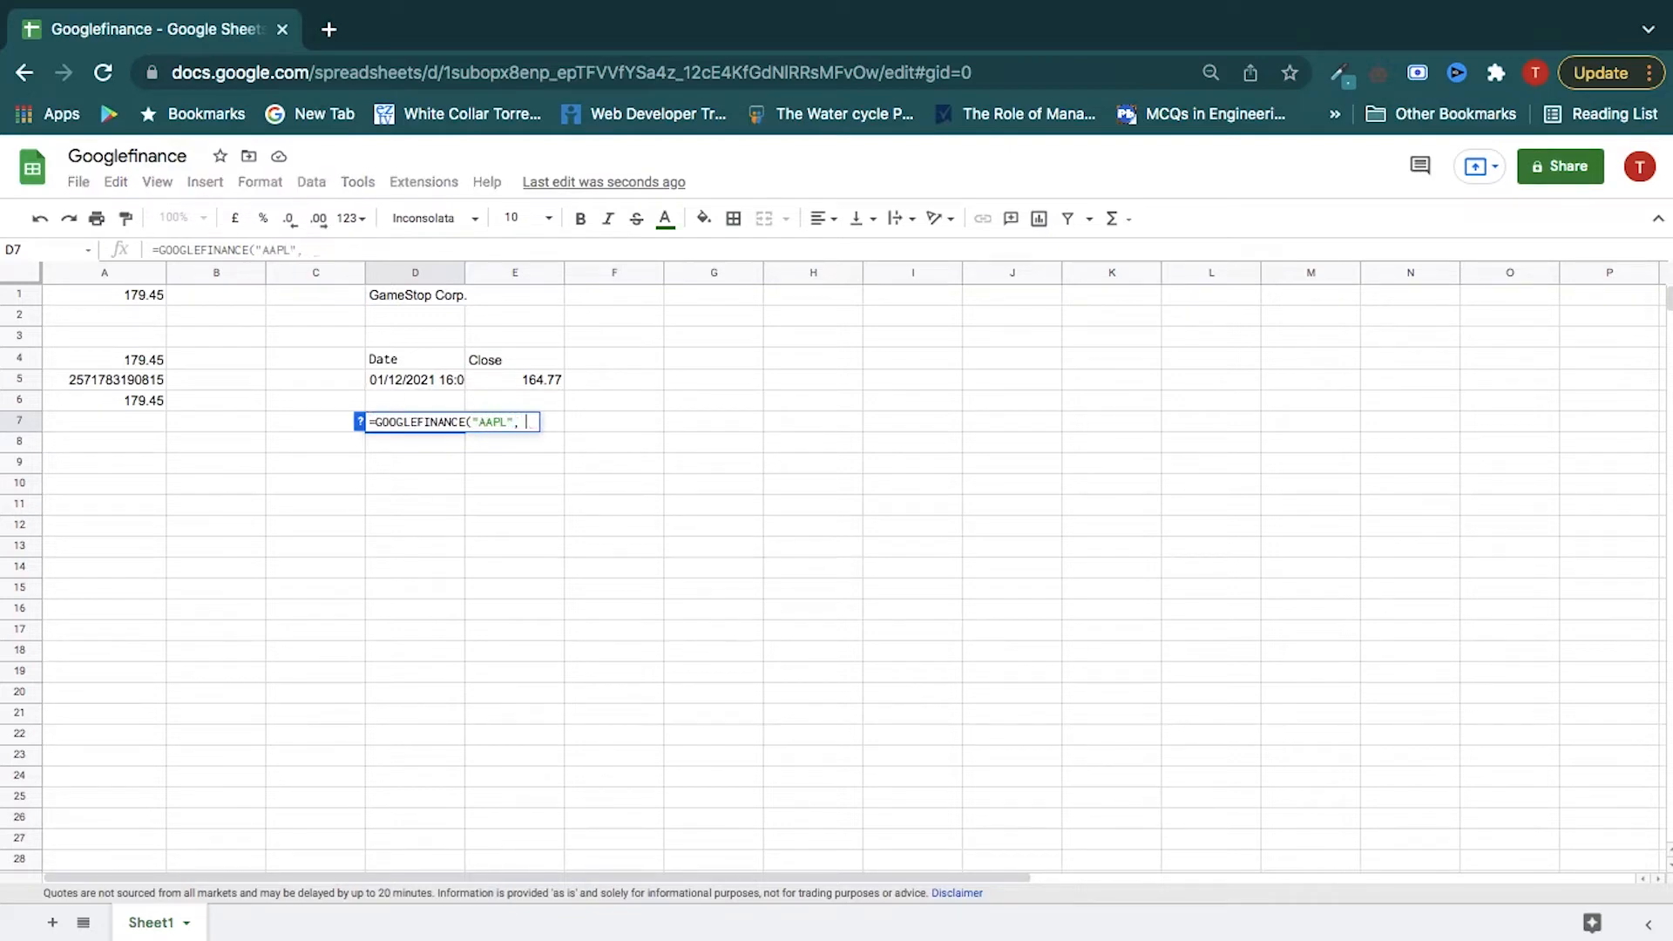
{"action": "type", "text": "\"price\""}
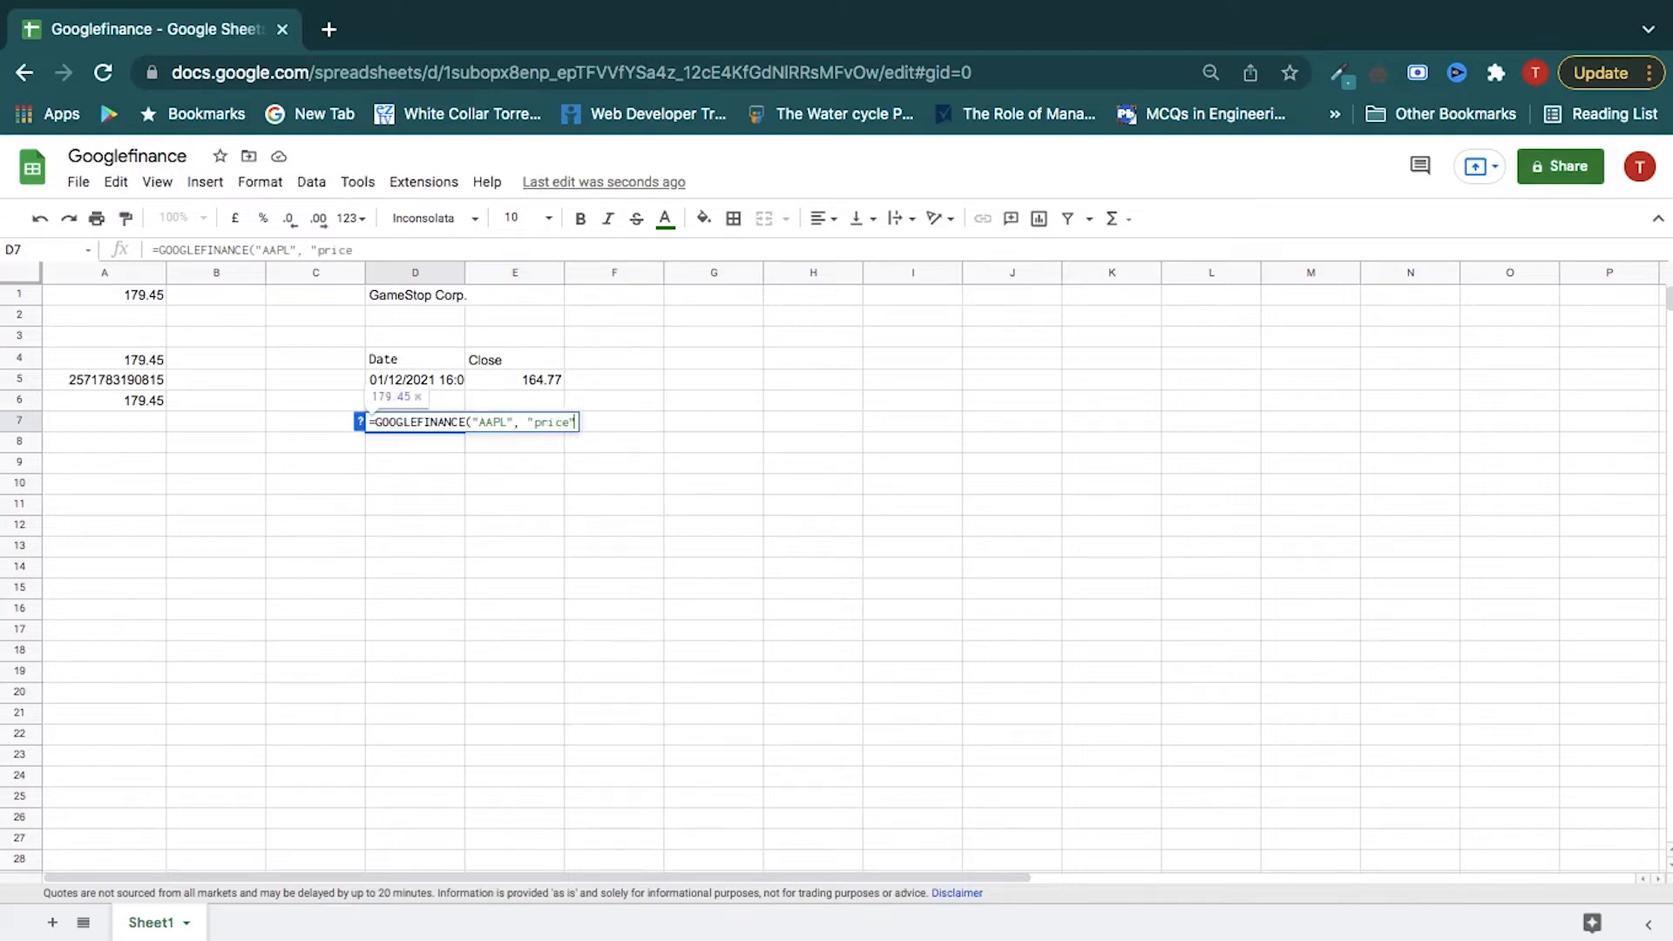
{"action": "type", "text": ", \""}
{"action": "type", "text": "20/"}
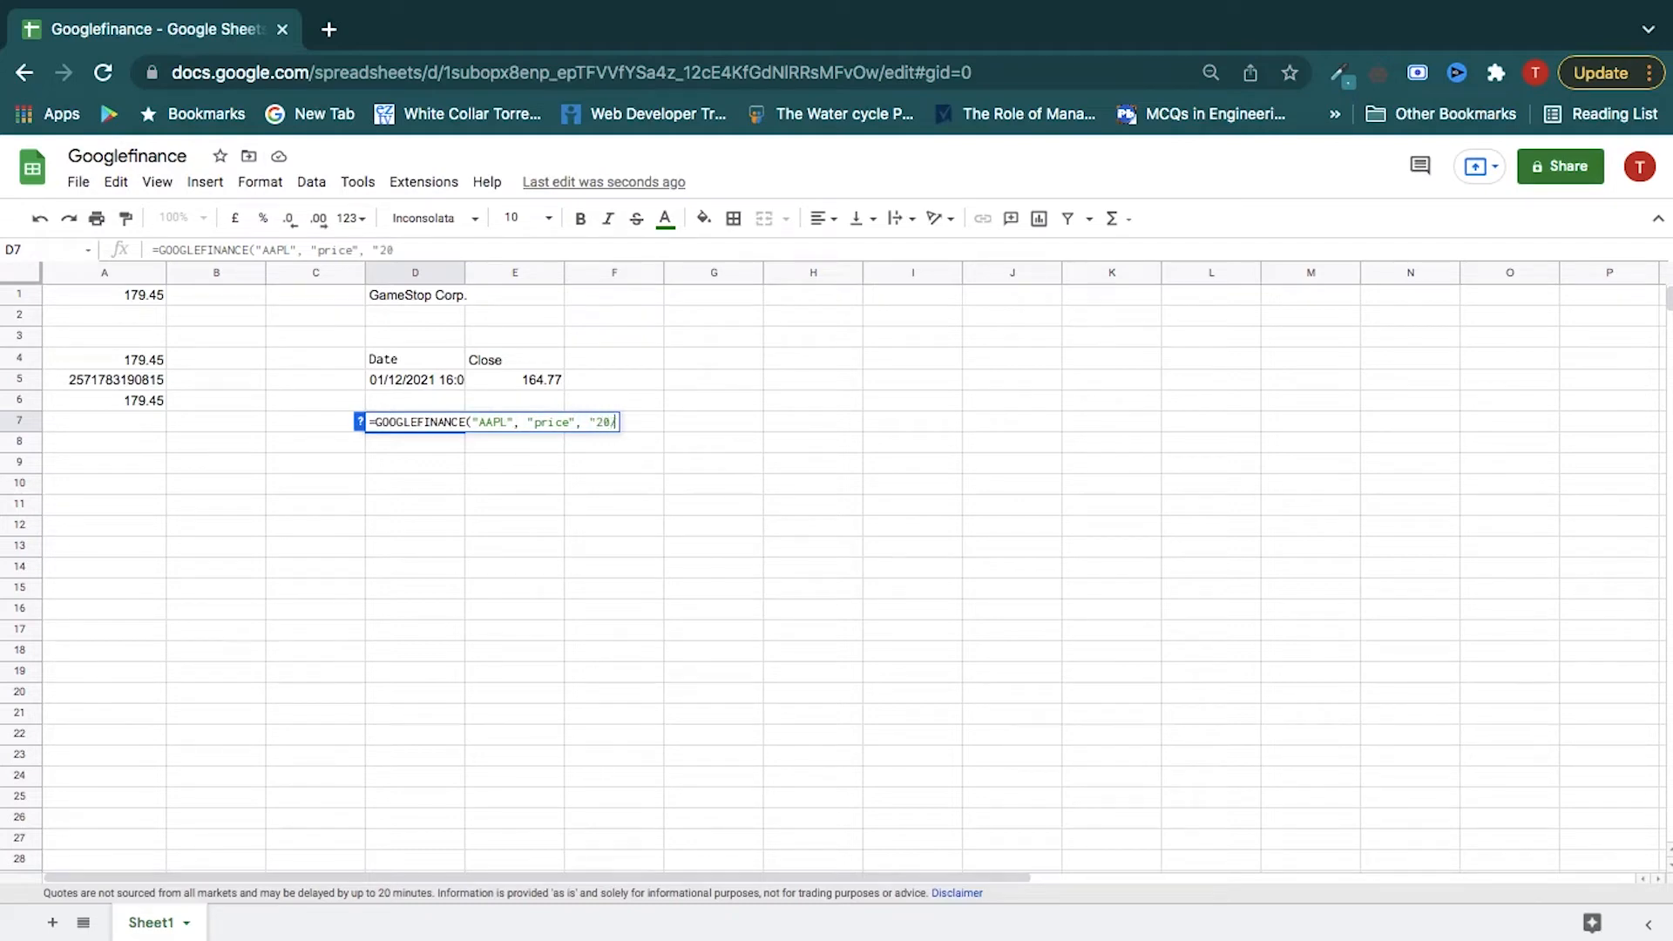
{"action": "type", "text": "2/2021"}
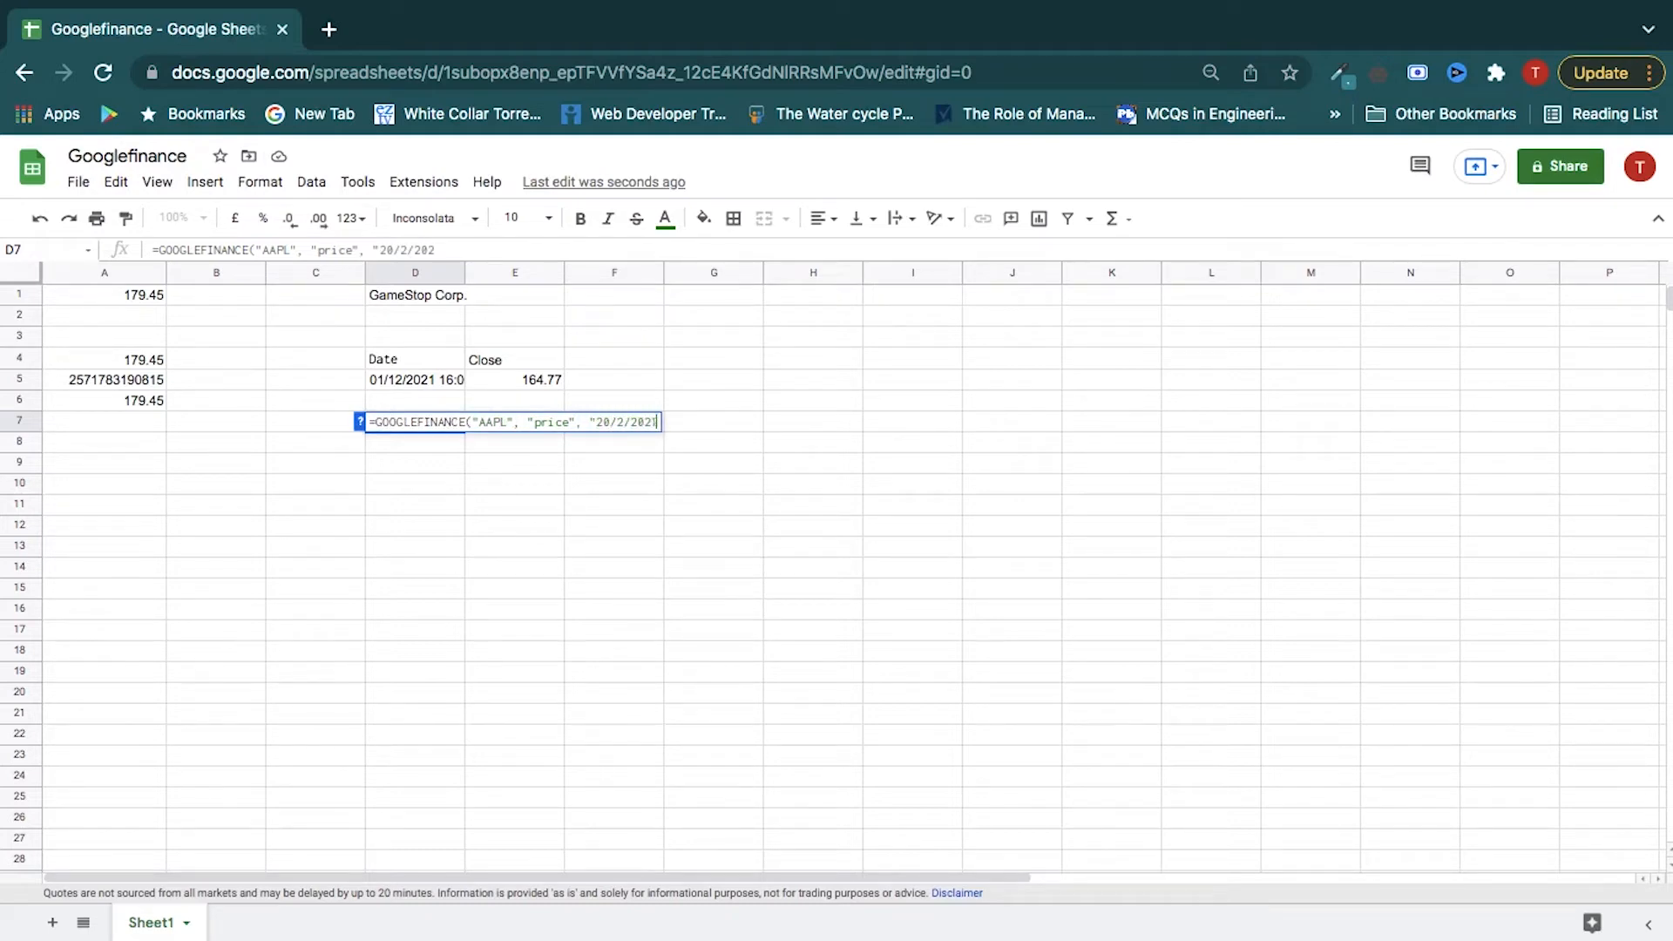
{"action": "type", "text": "\")"}
{"action": "key", "text": "Return"}
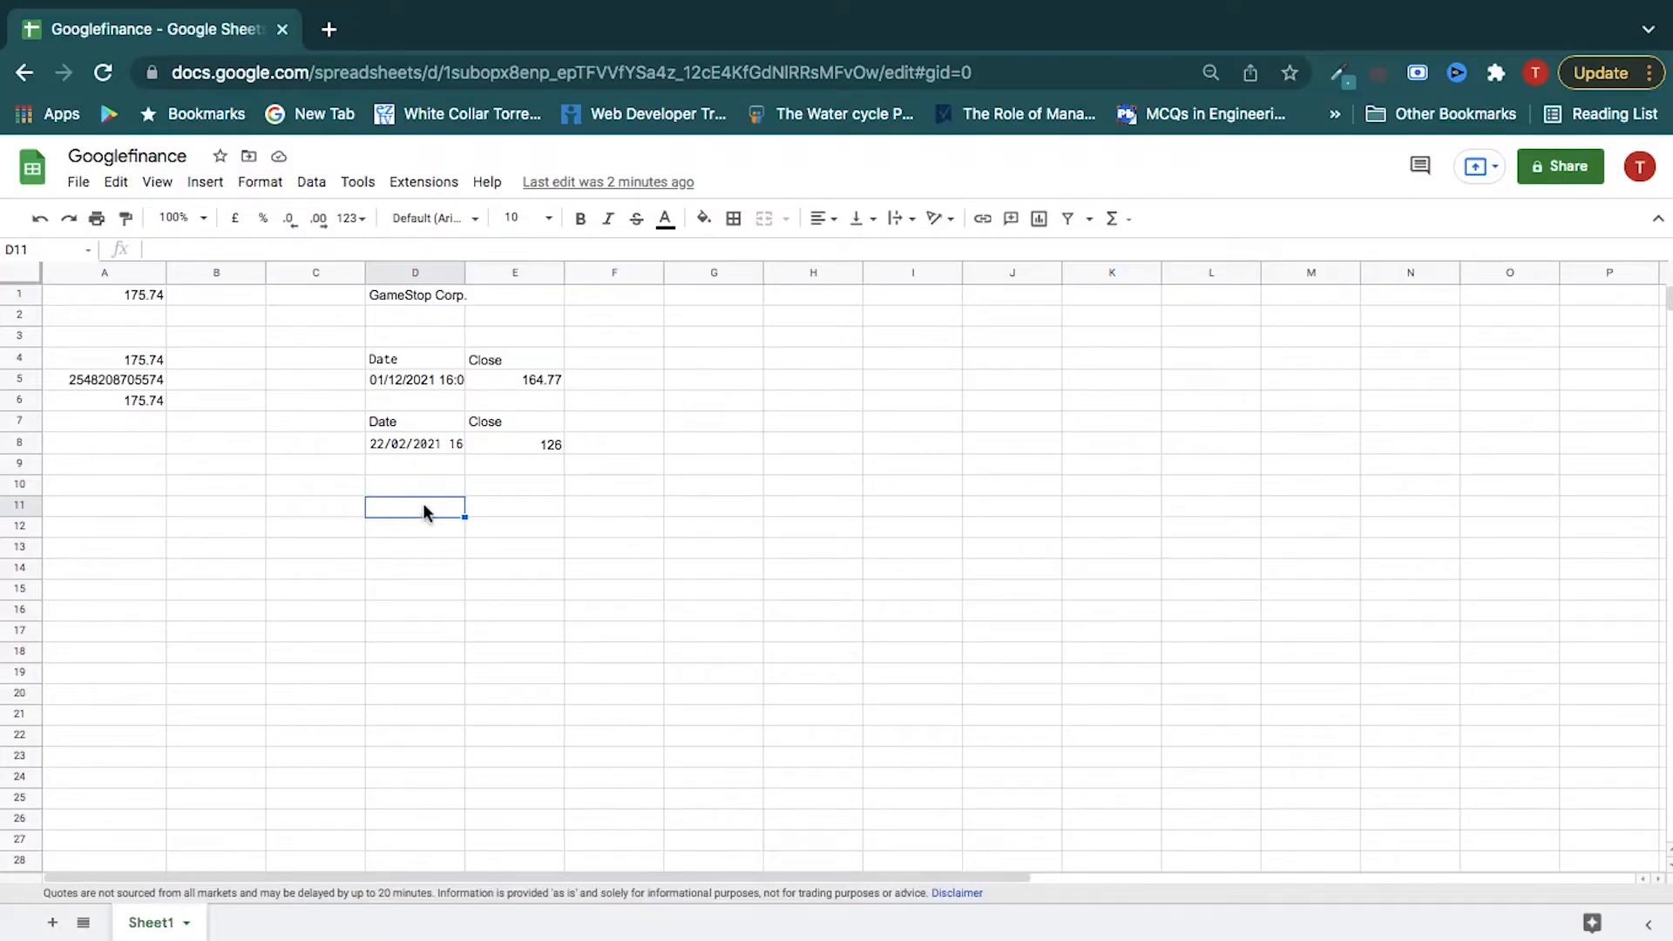
In D11, enter a GOOGLEFINANCE formula fetching the "high" of "AMZN" for Date(2021,9,11).
{"action": "type", "text": "=google"}
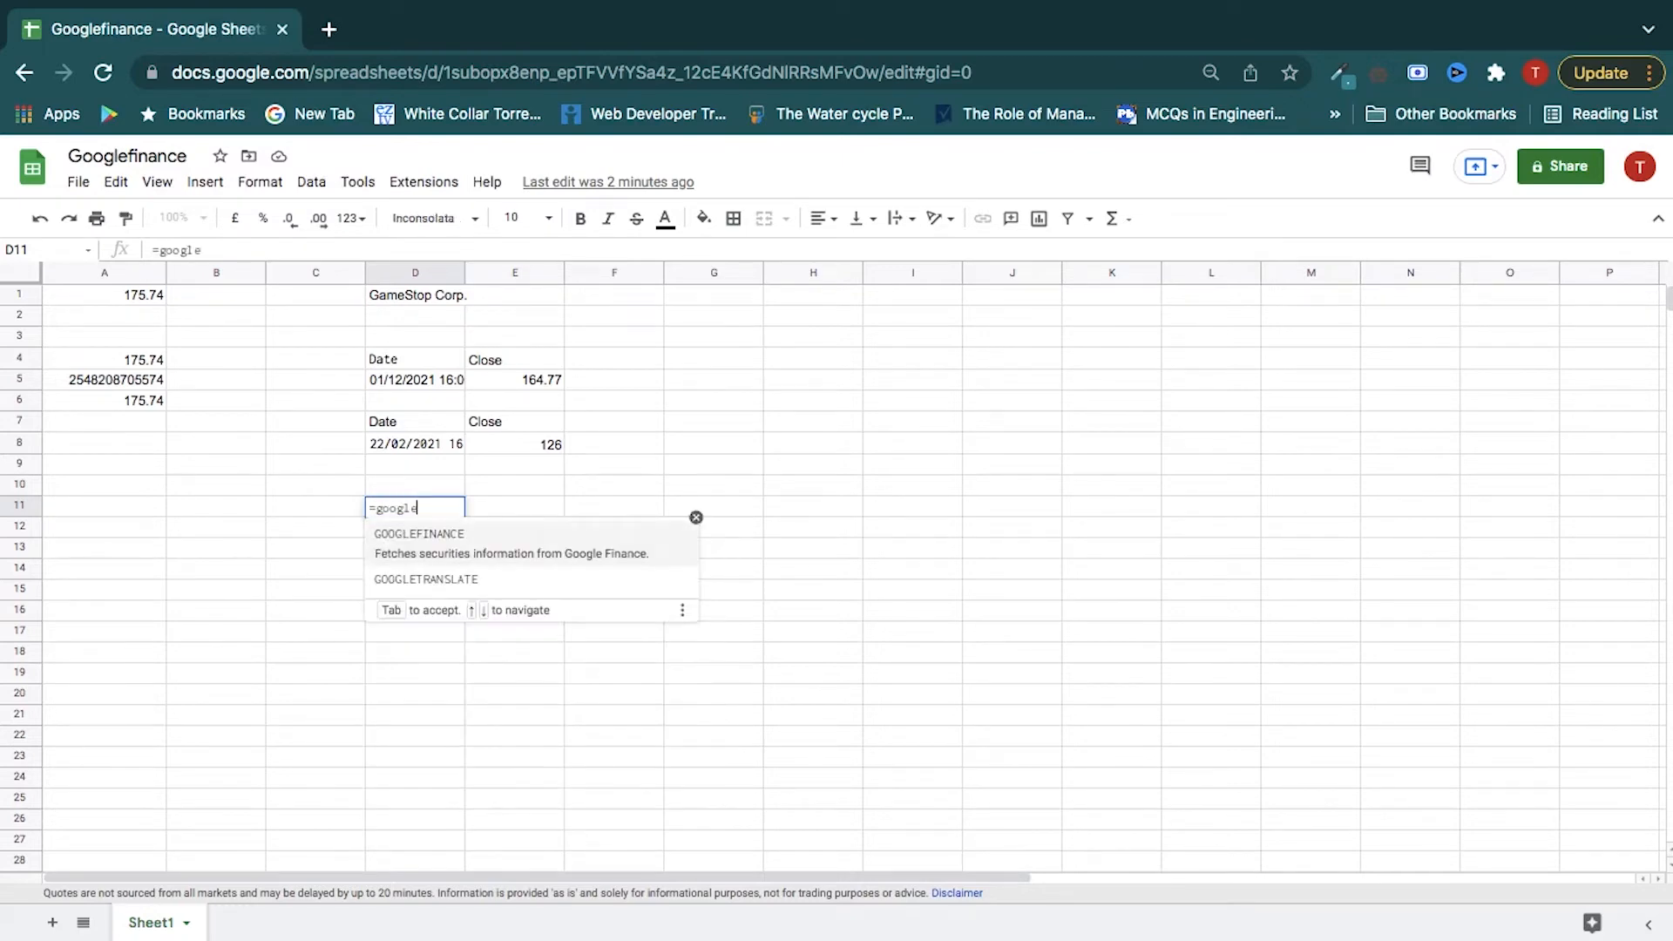
{"action": "key", "text": "Tab"}
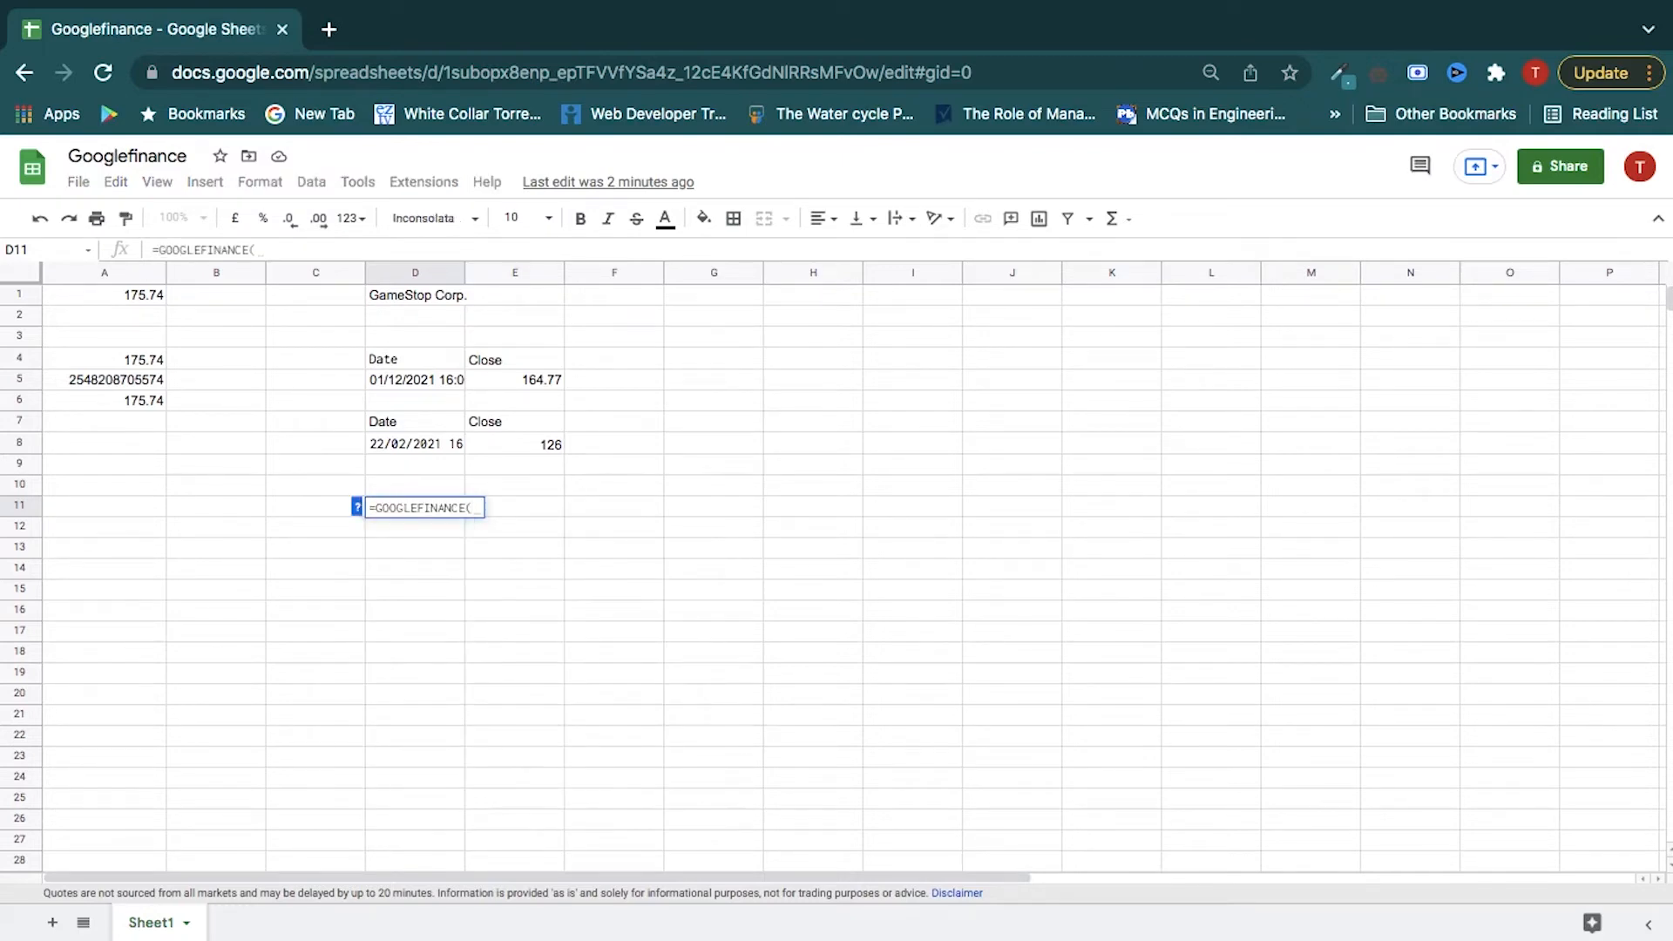
{"action": "type", "text": "\""}
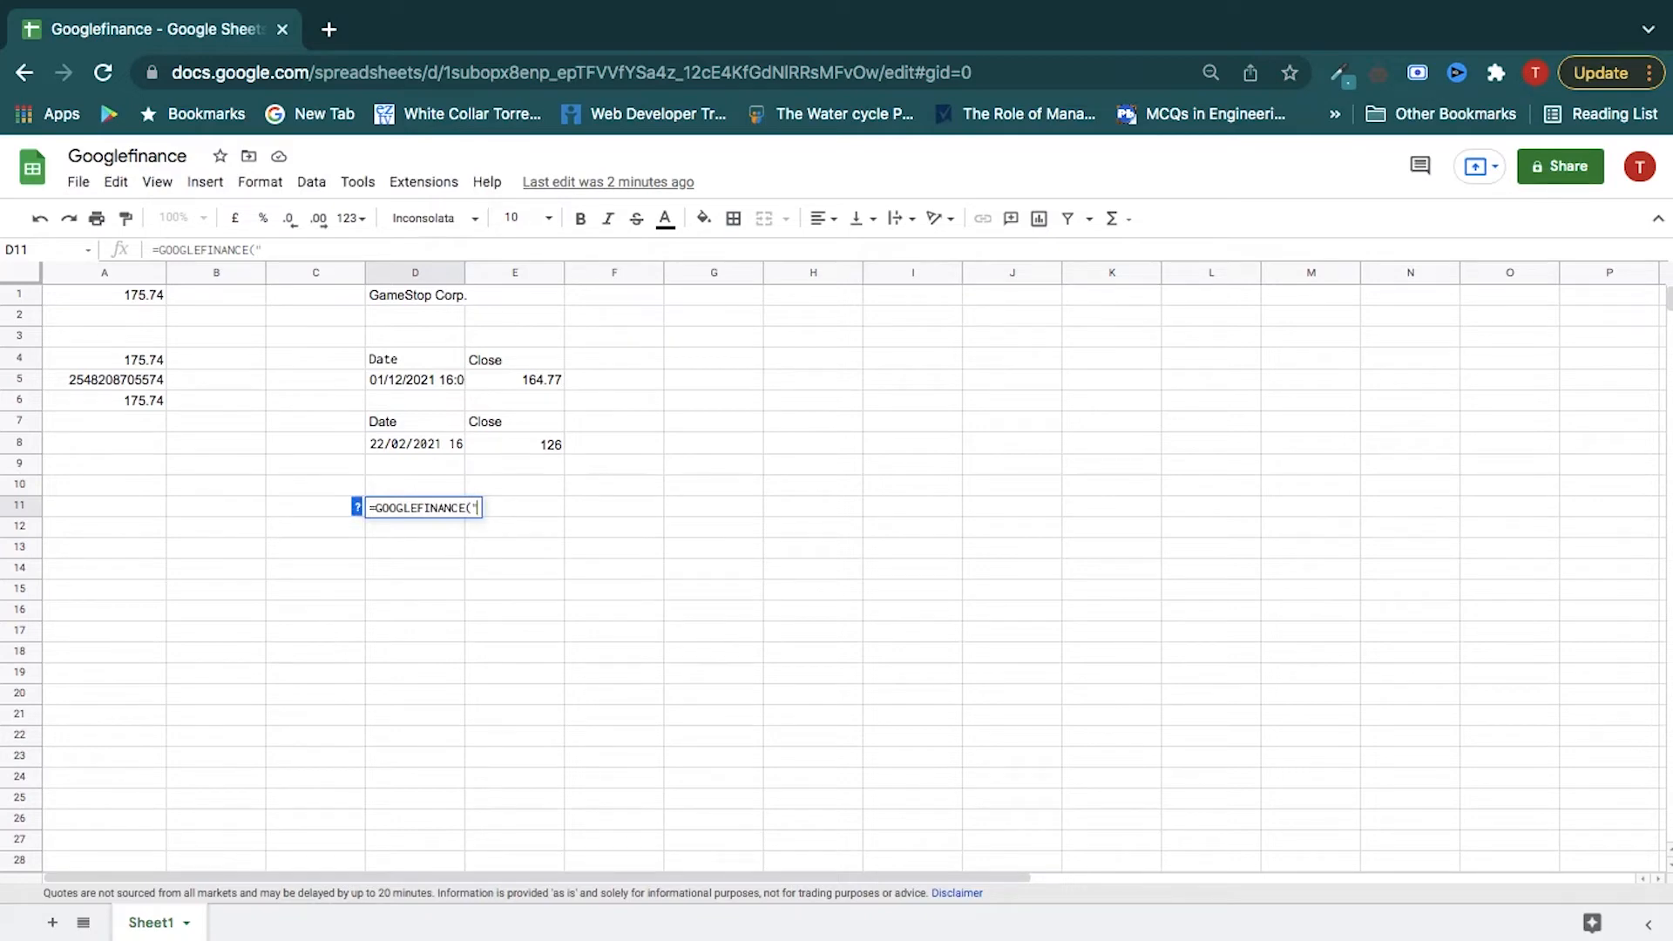
{"action": "type", "text": "AMZN\","}
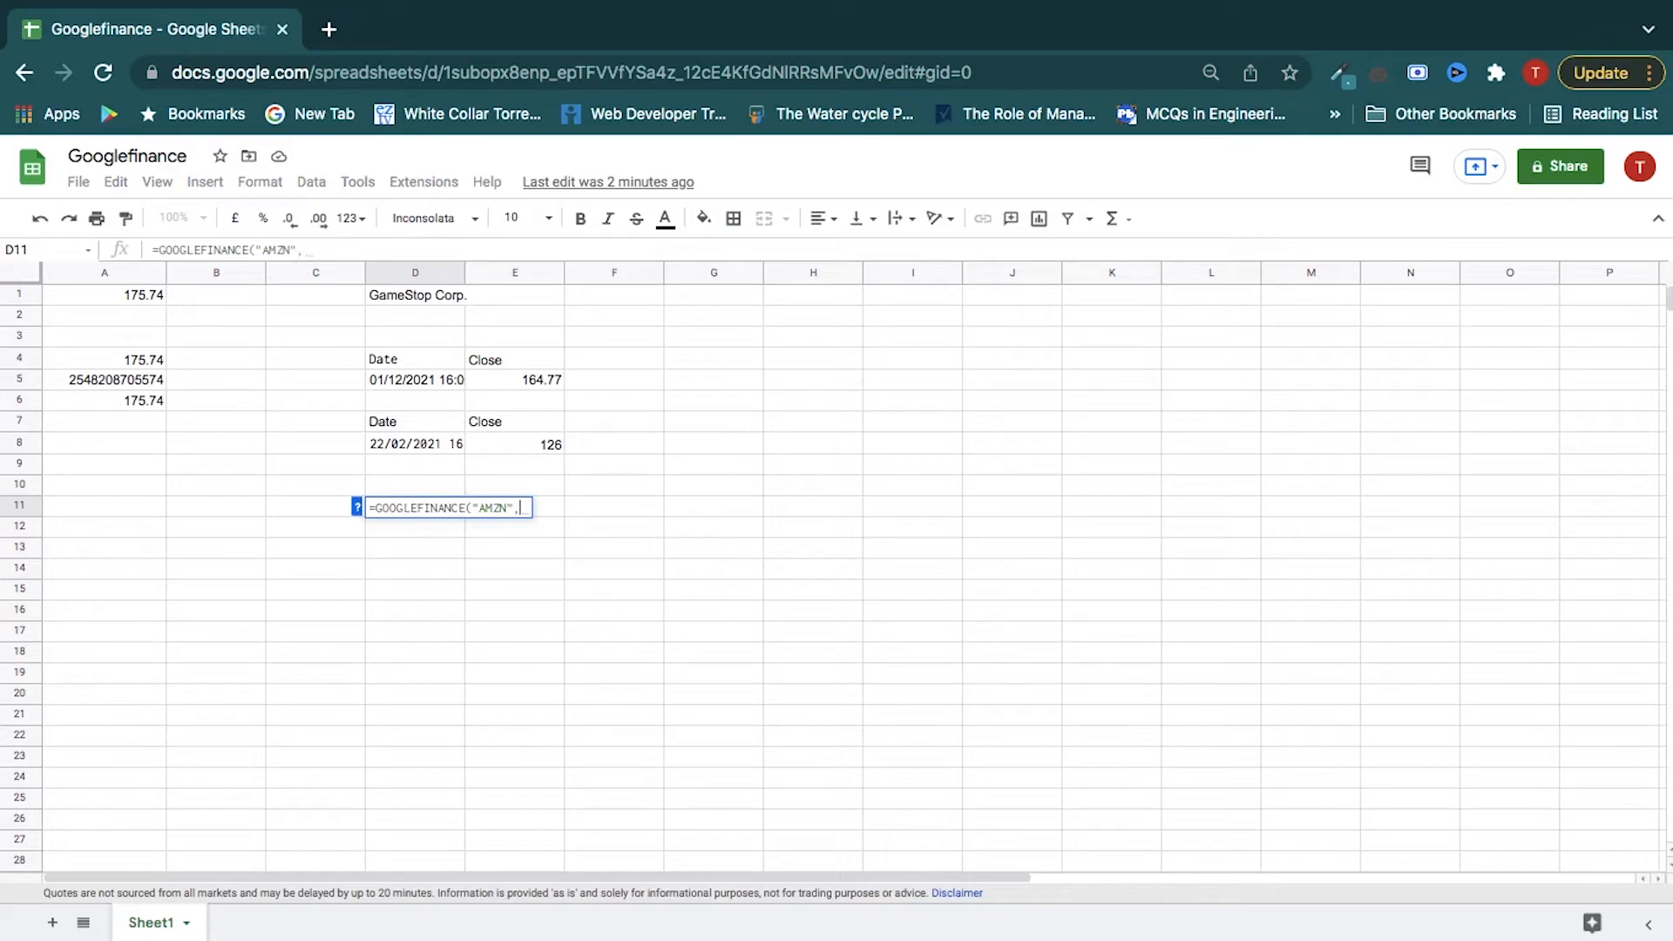
{"action": "type", "text": " \""}
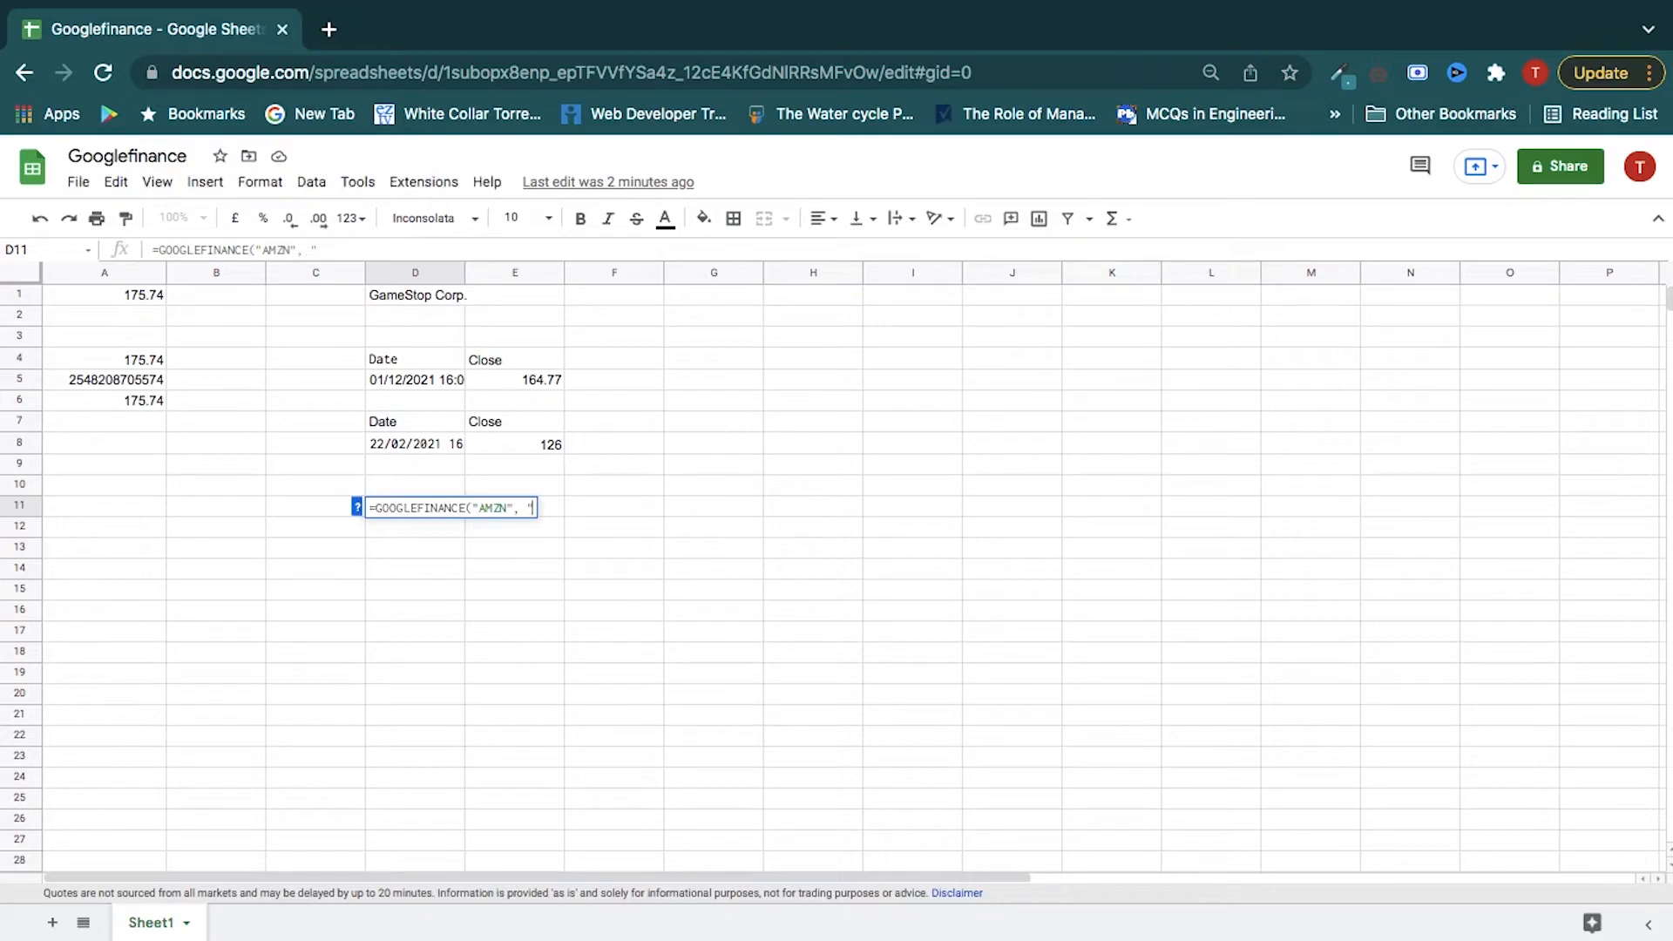
{"action": "type", "text": "high\", Date"}
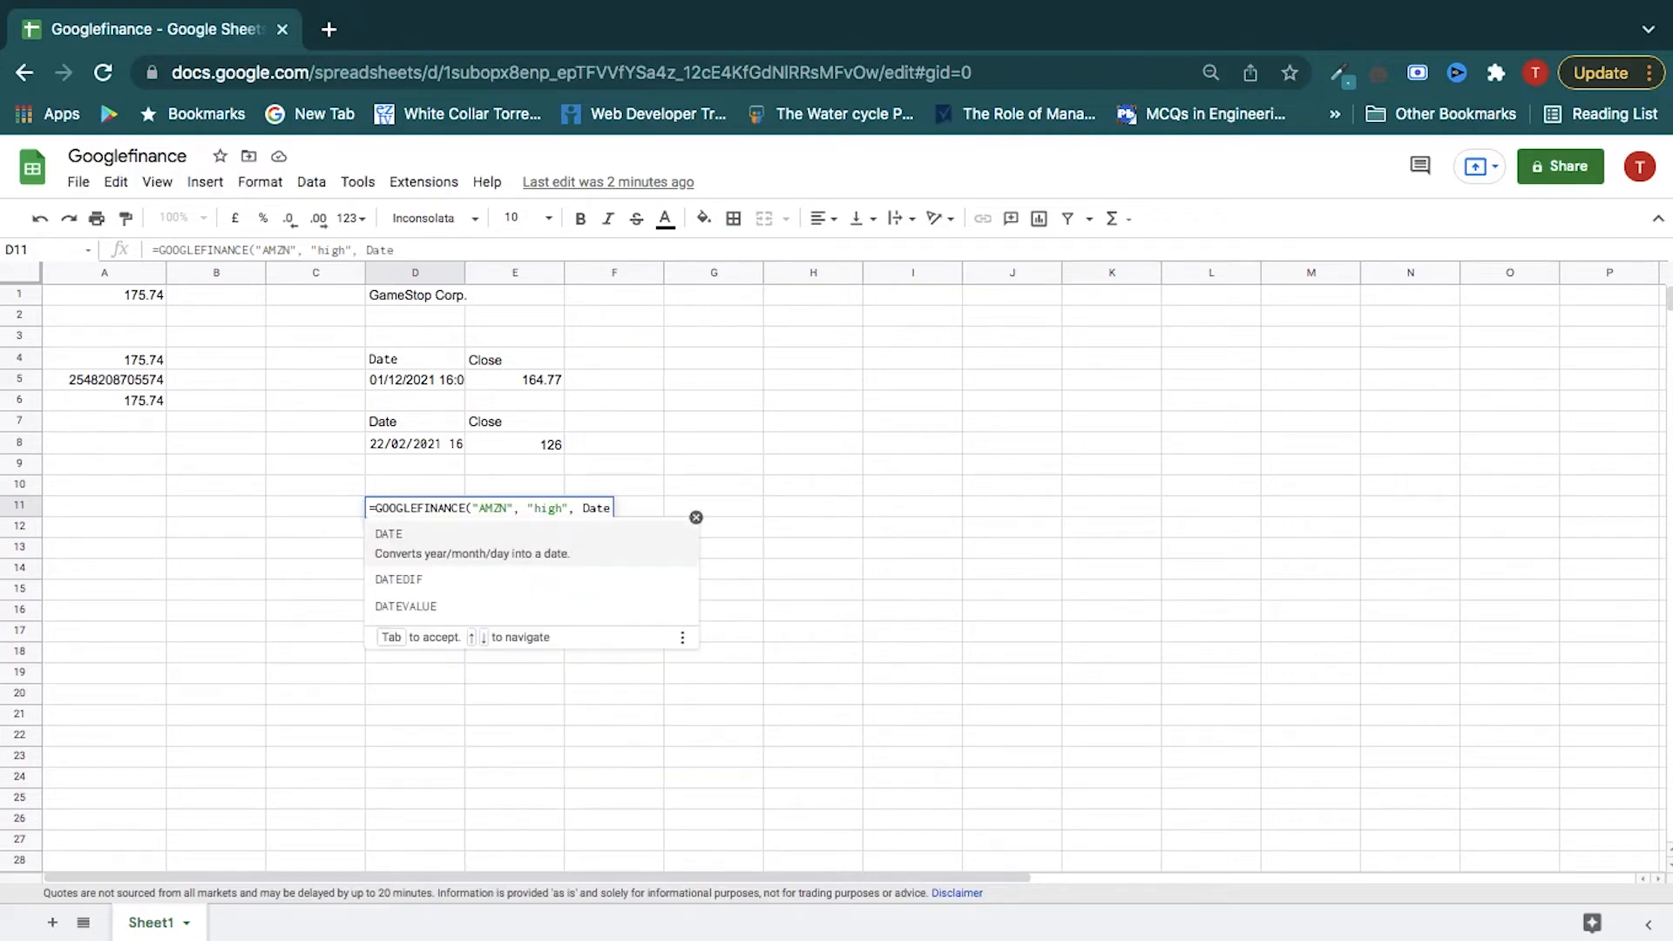
{"action": "type", "text": "("}
{"action": "type", "text": "20"}
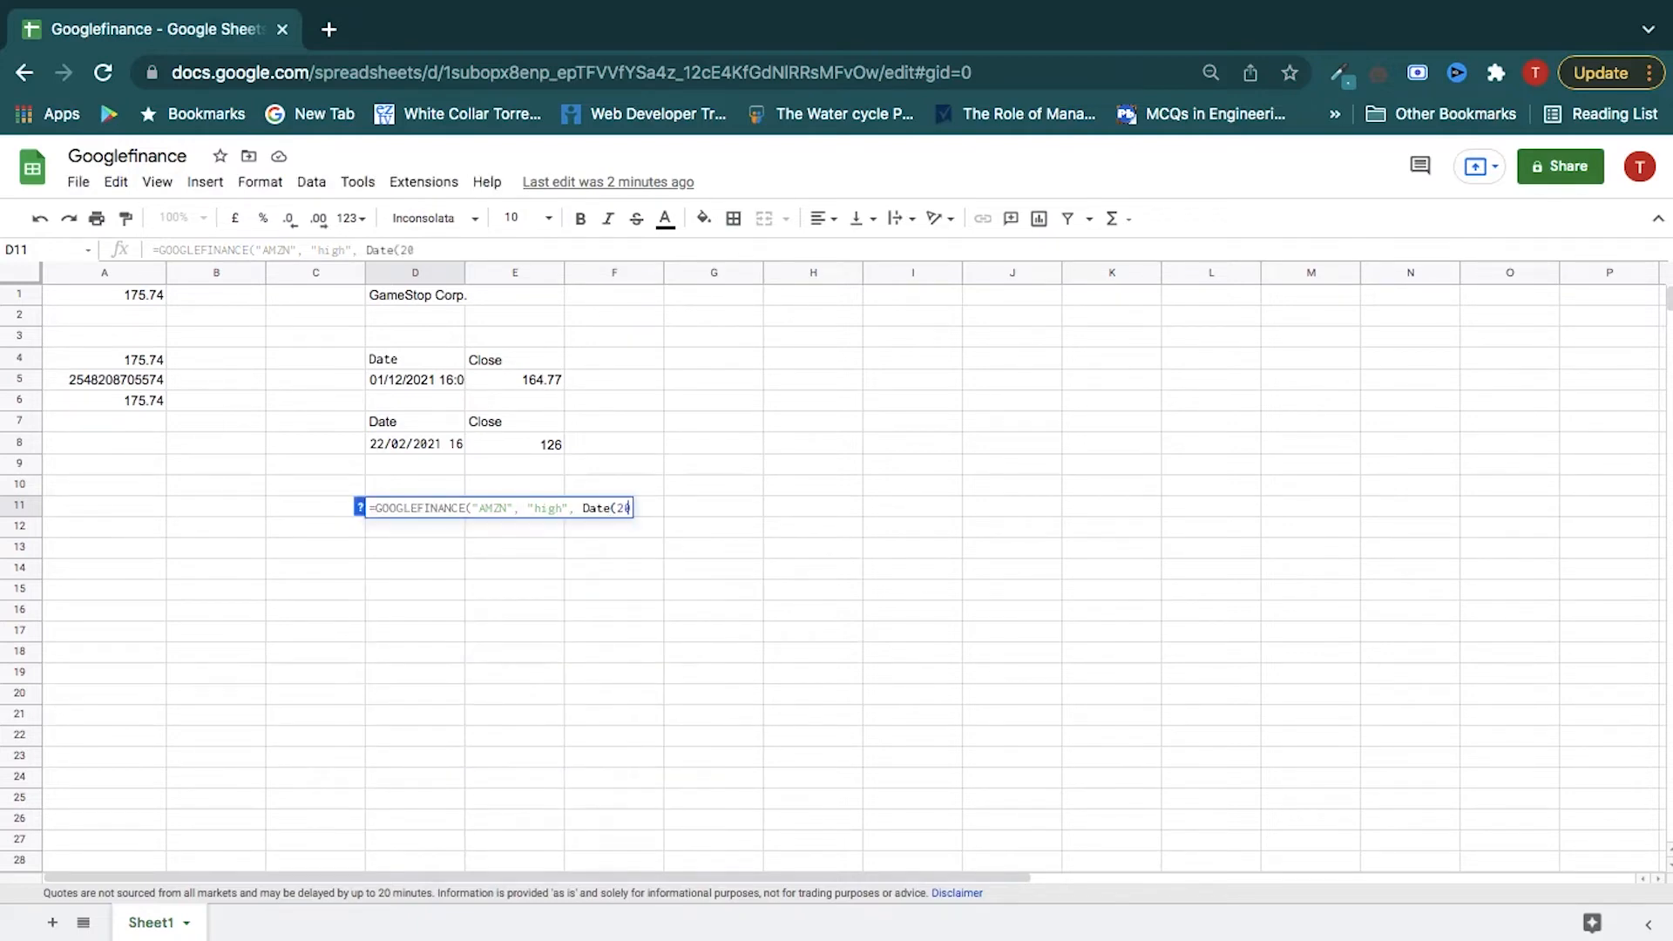
{"action": "type", "text": "21,9"}
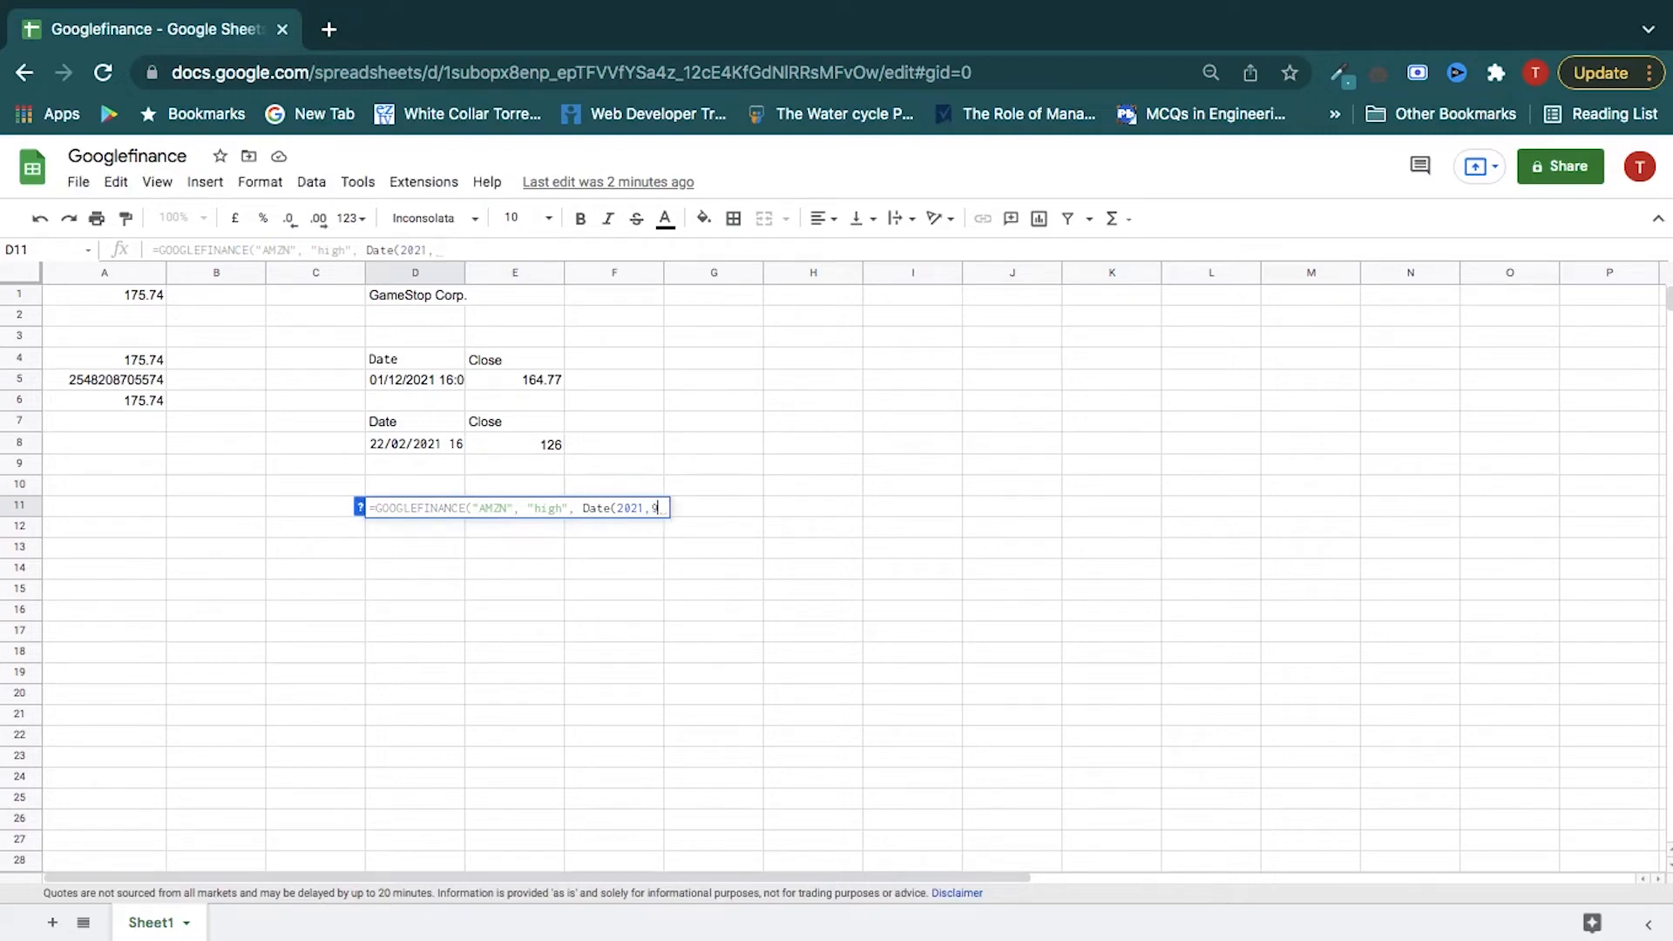
{"action": "type", "text": ",11)"}
{"action": "key", "text": "Return"}
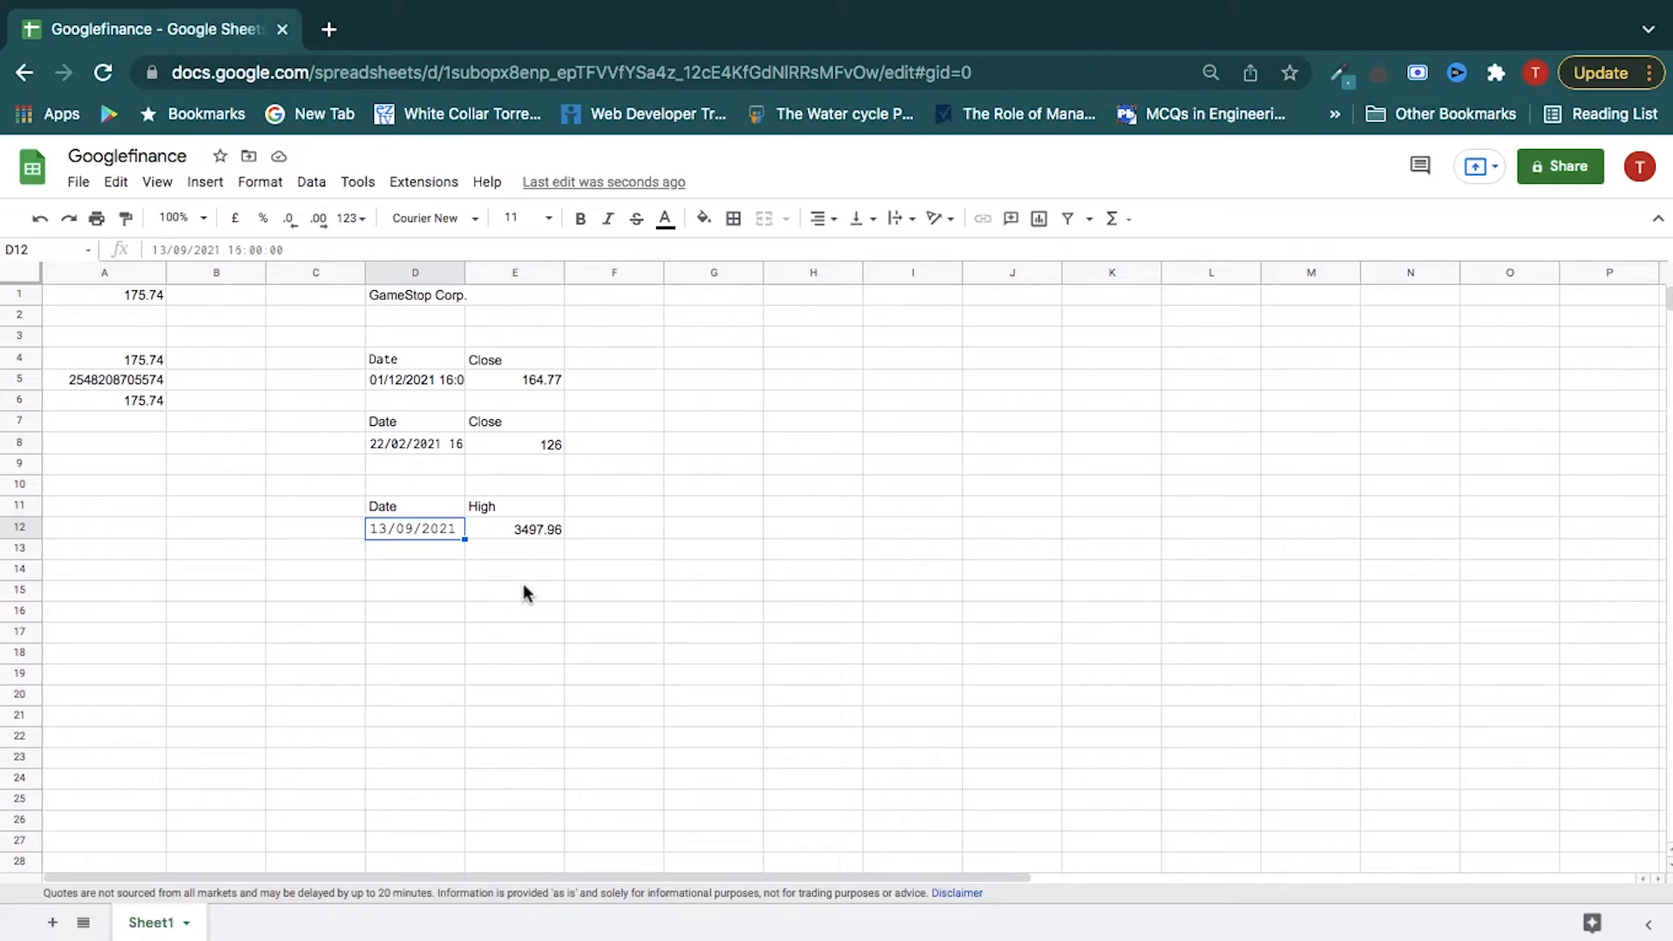
In D15, enter a GOOGLEFINANCE formula fetching the "low" of "AMZN" for Date(2021,9,11).
{"action": "left_click", "coordinate": [426, 591]}
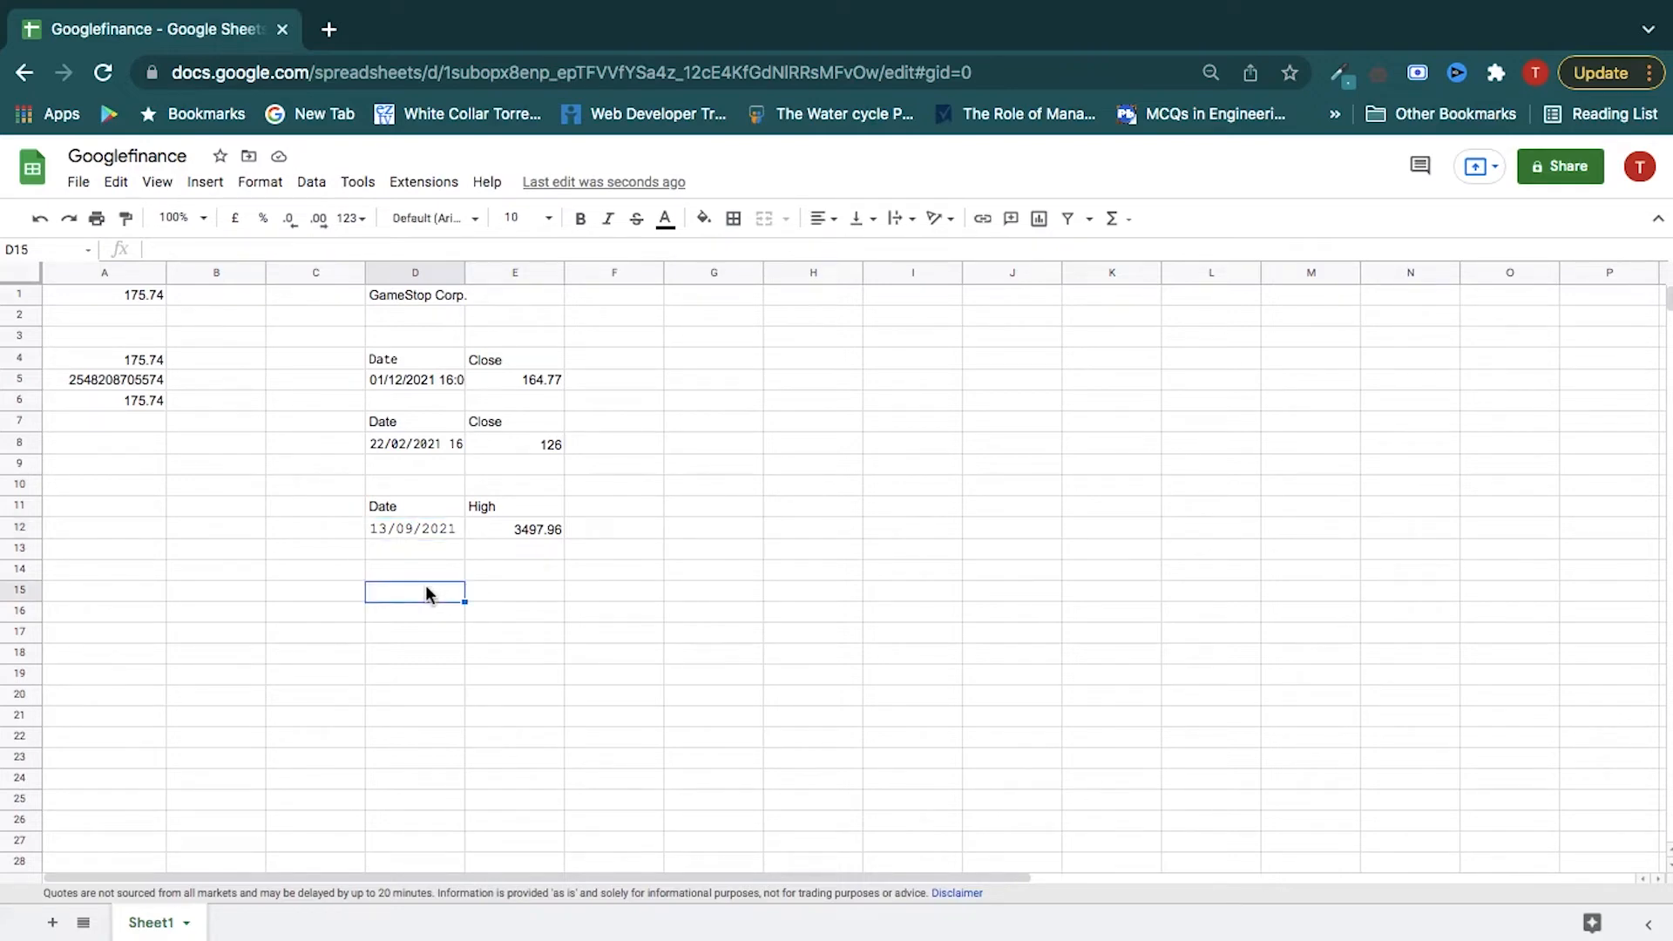
{"action": "type", "text": "="}
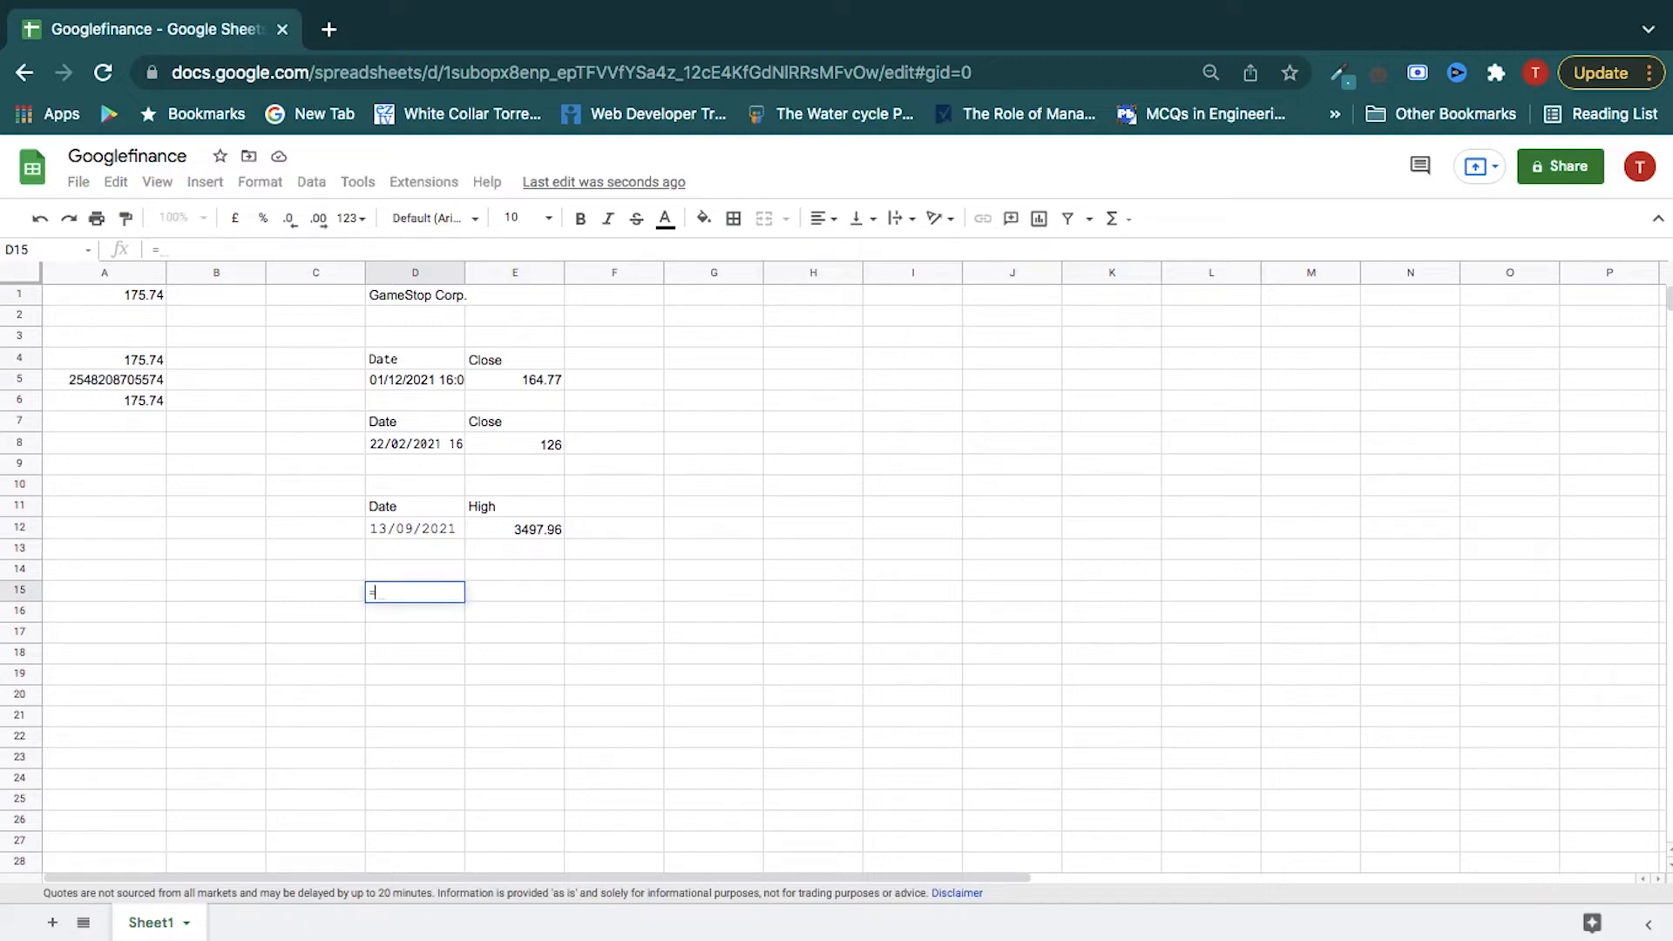
{"action": "type", "text": "GOOGLEFINANCE("}
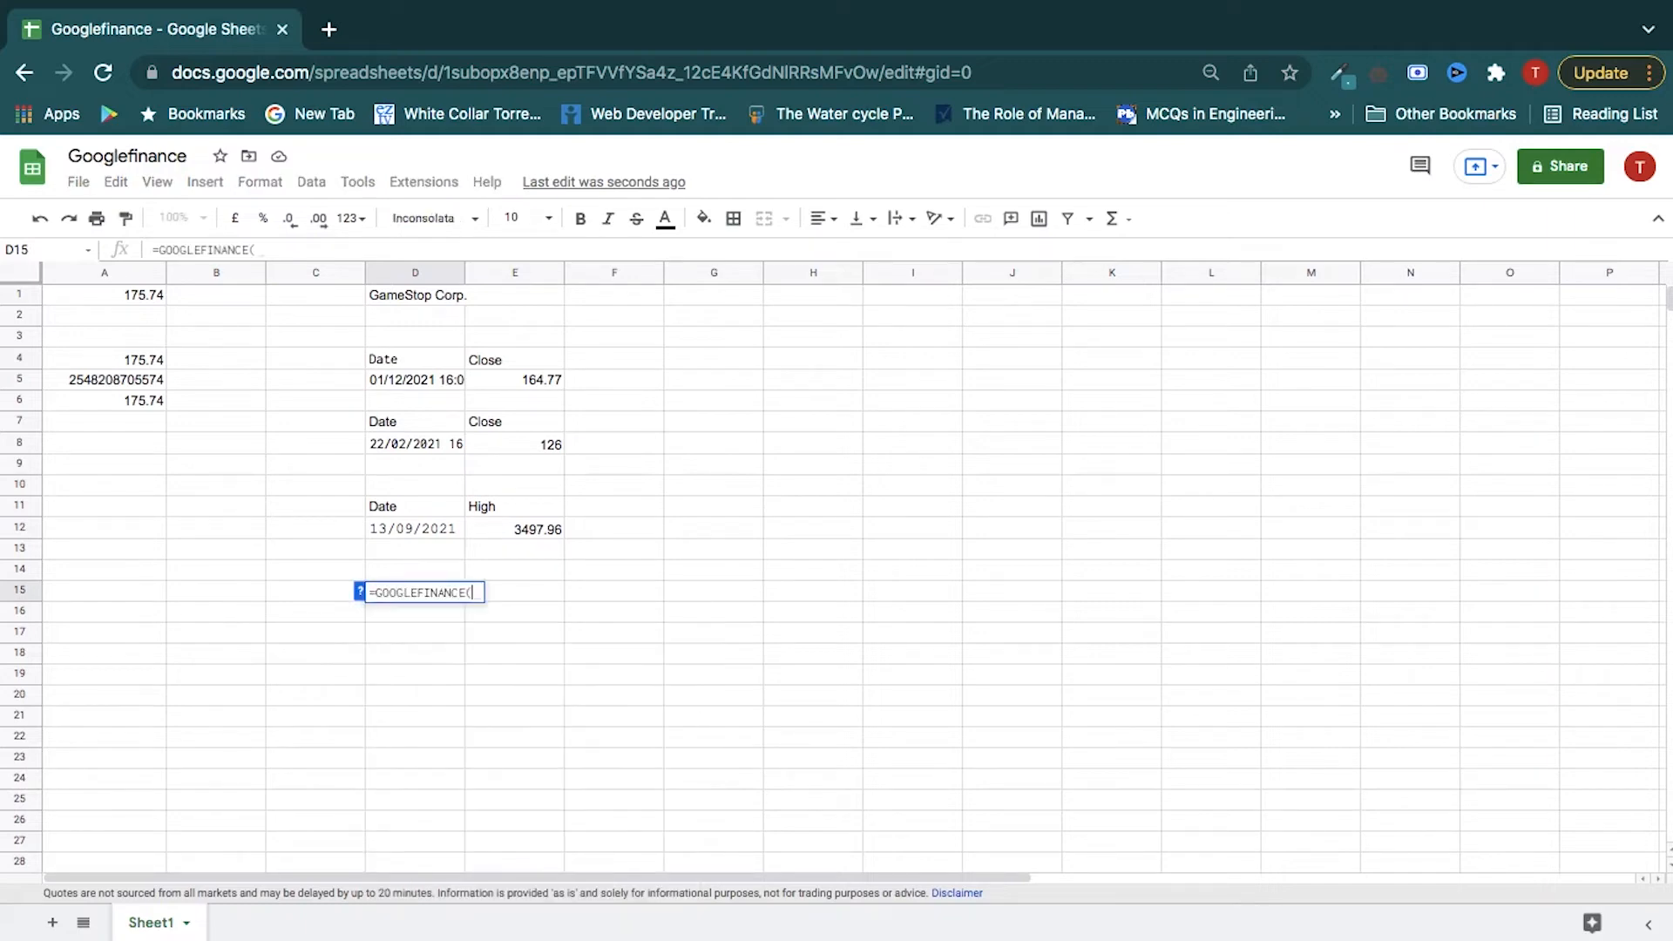
{"action": "type", "text": "\"AMZA"}
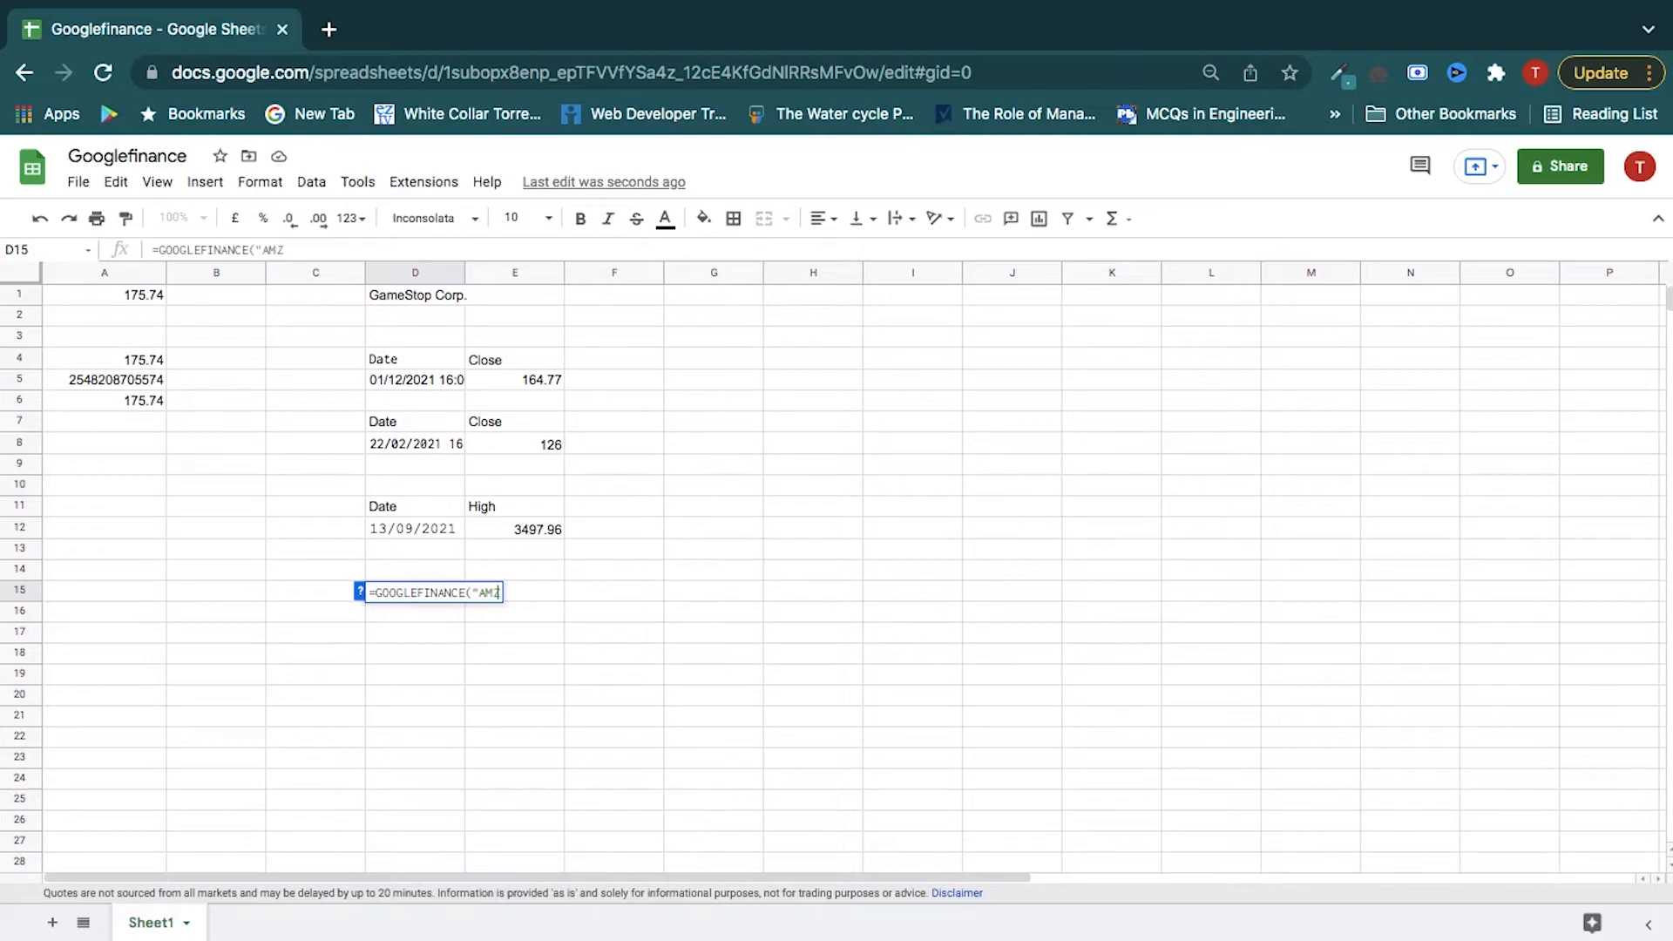
{"action": "key", "text": "BackSpace"}
{"action": "type", "text": "N\", \""}
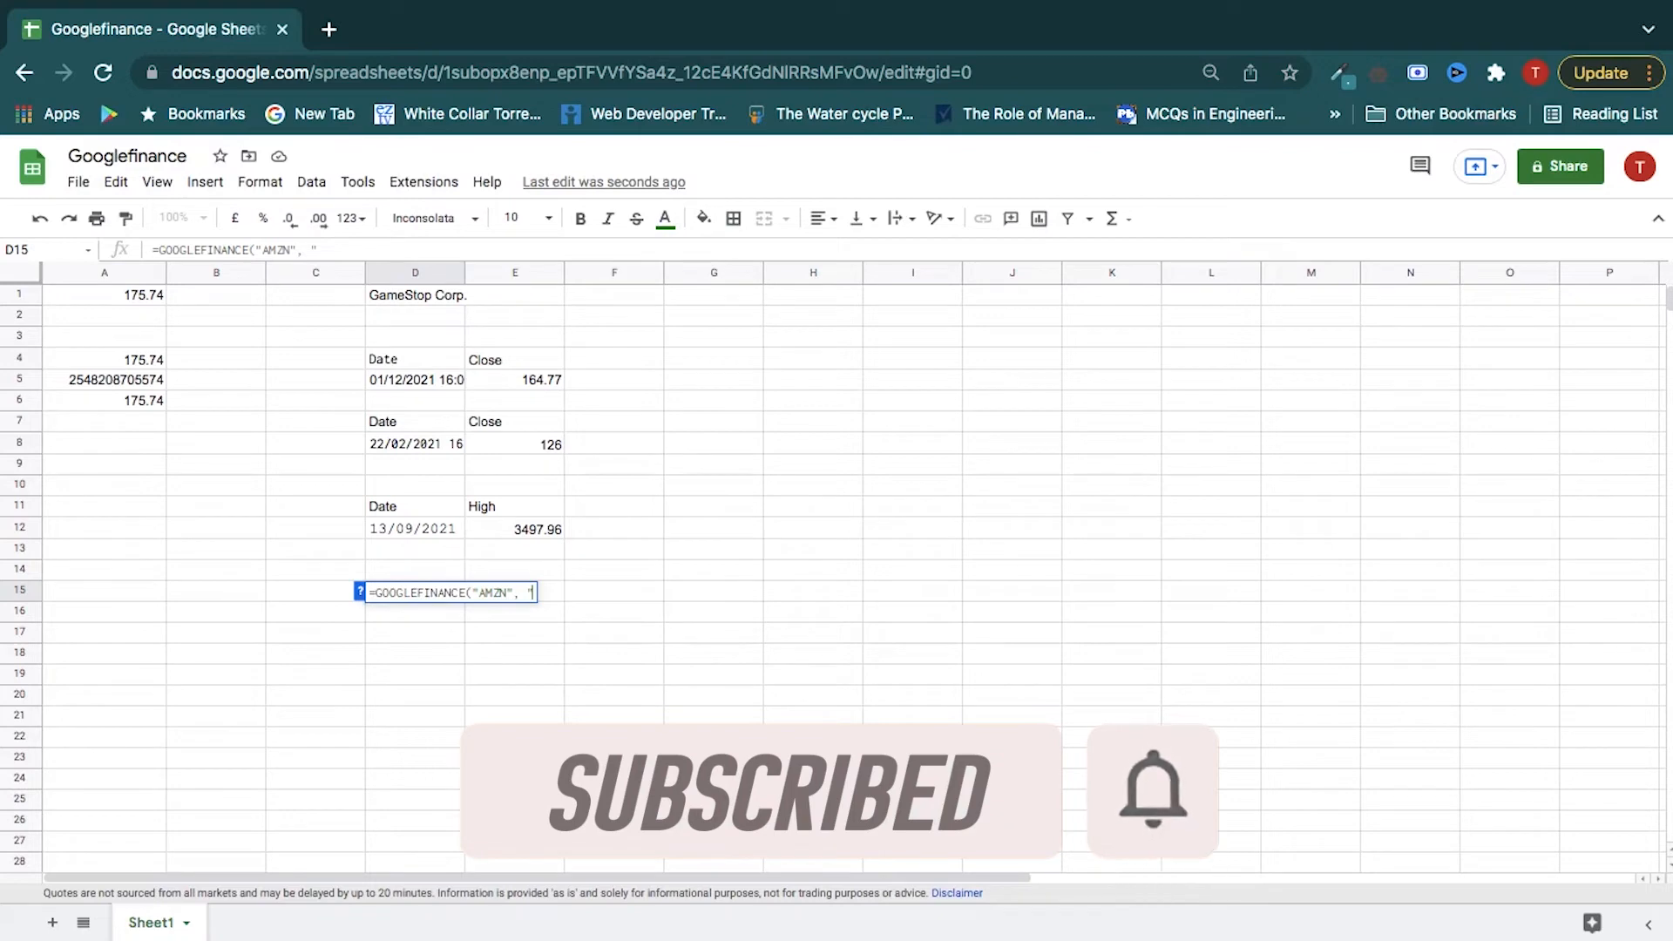
{"action": "type", "text": "low\""}
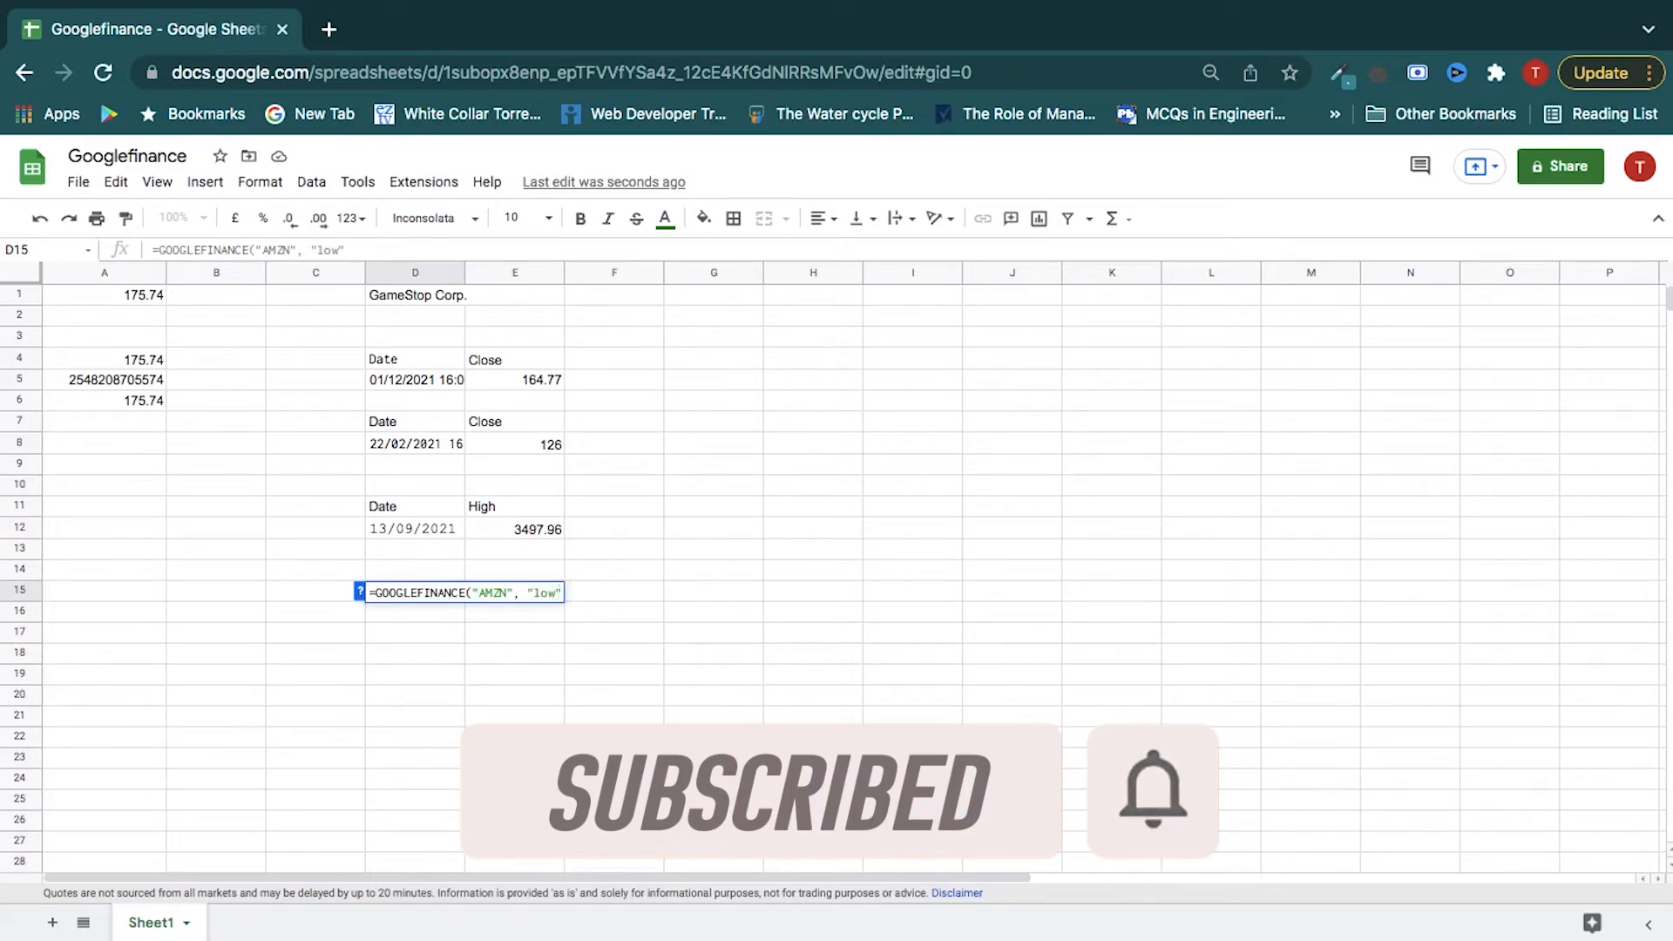
{"action": "type", "text": ", Date("}
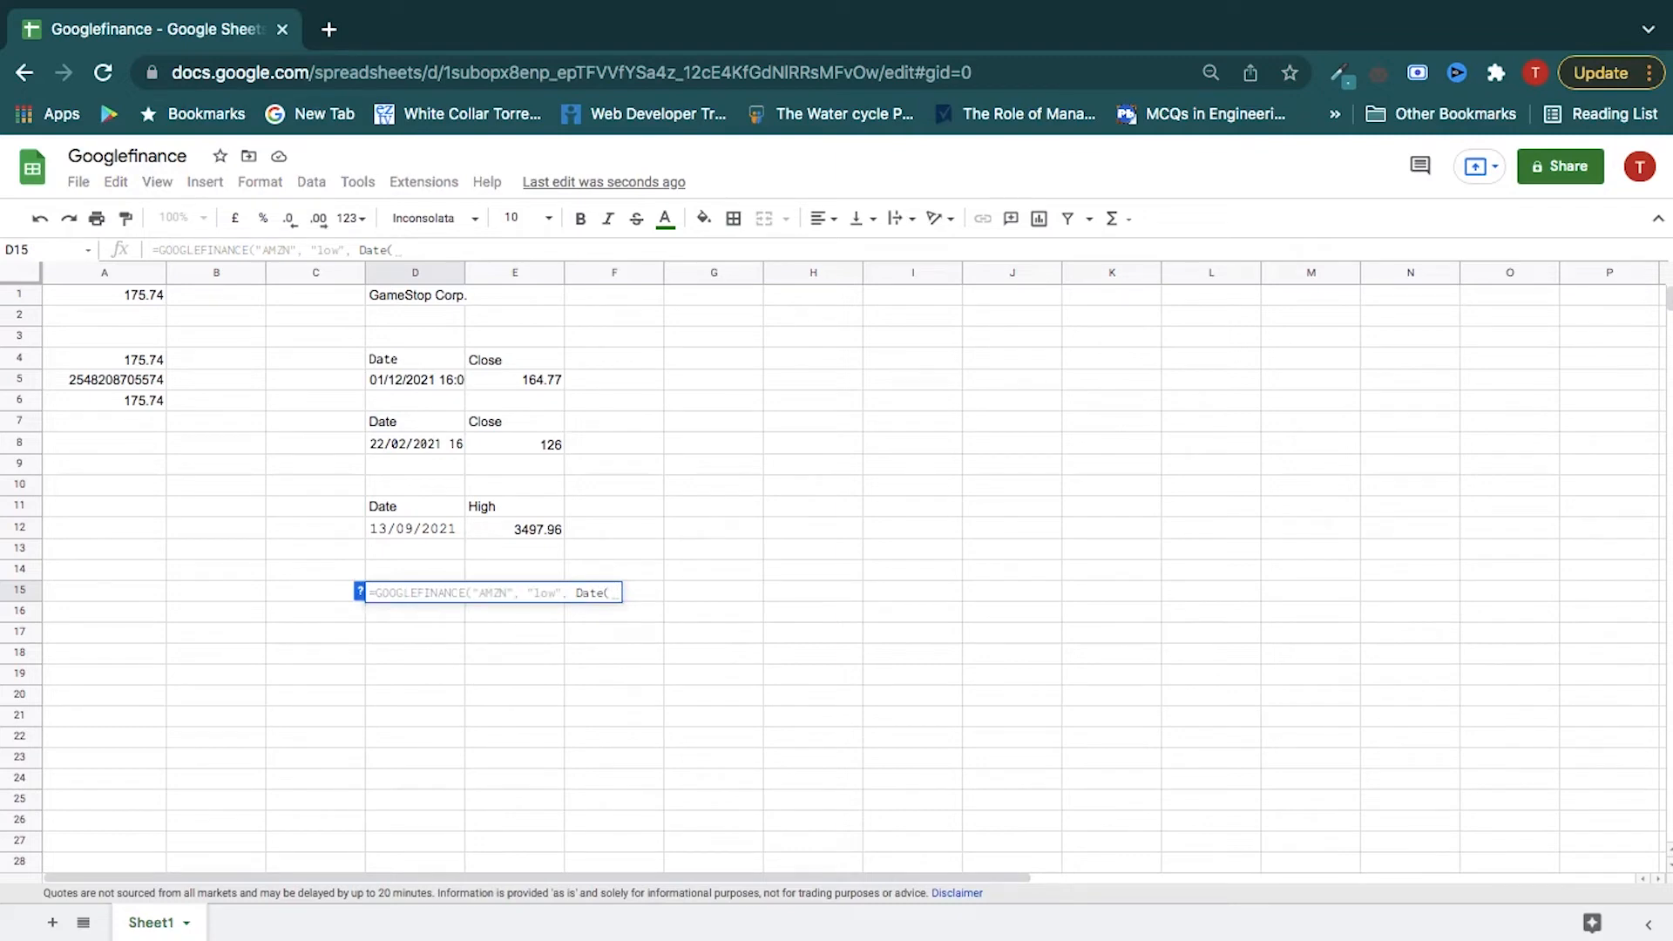
{"action": "type", "text": "2021,9,11"}
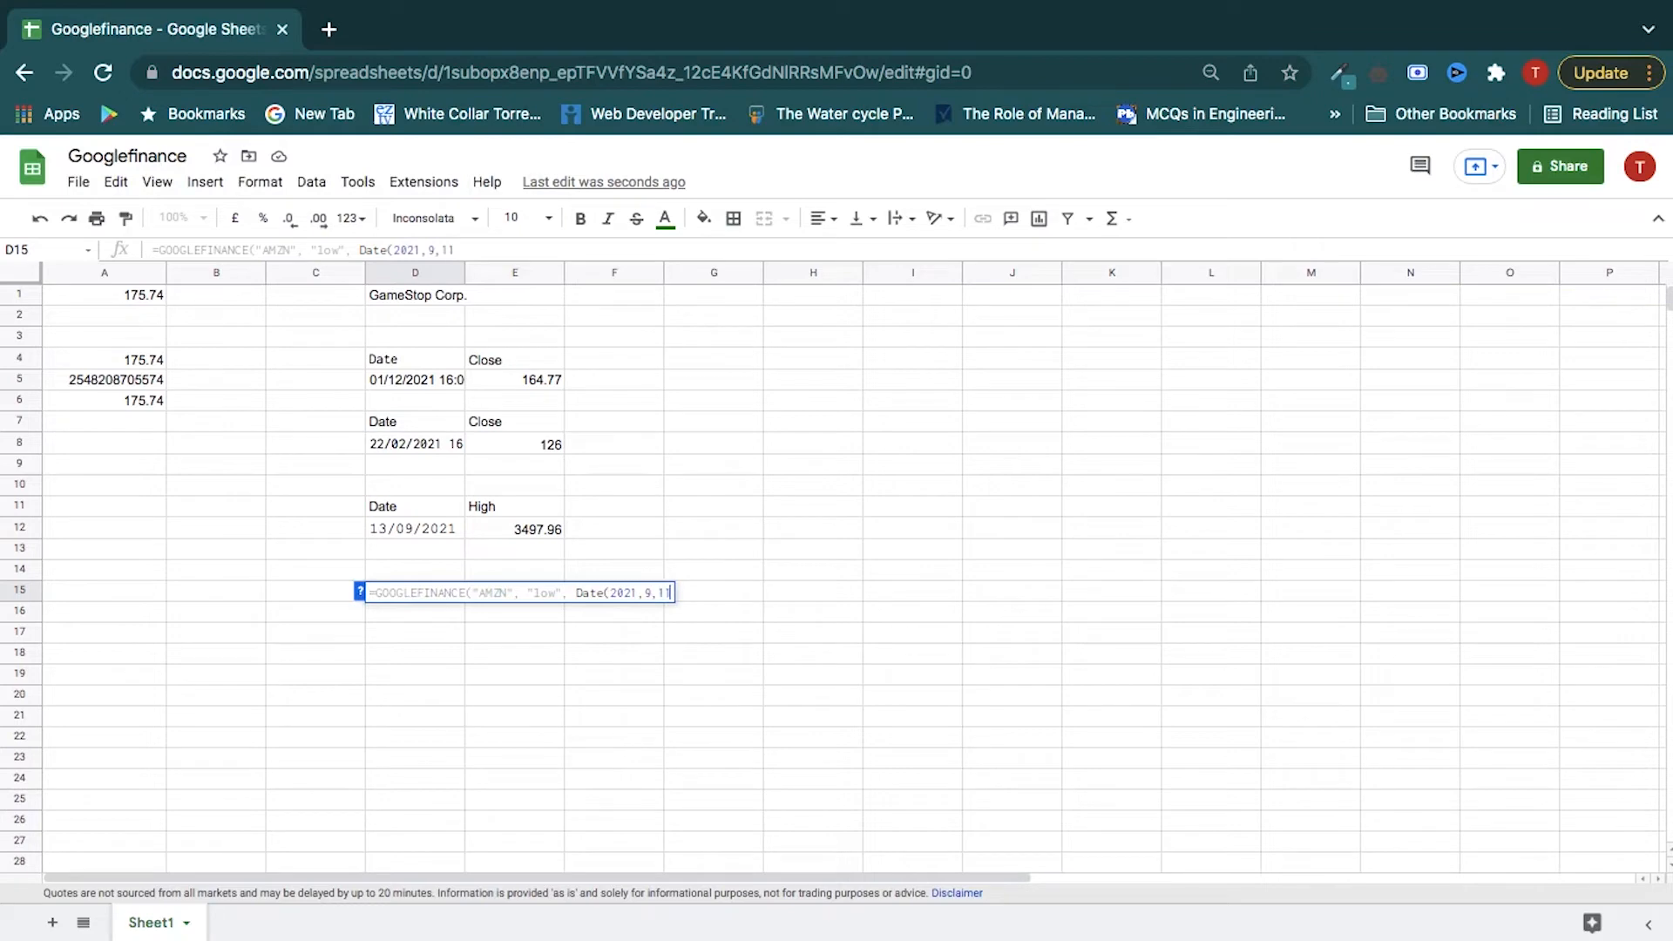
{"action": "key", "text": "Return"}
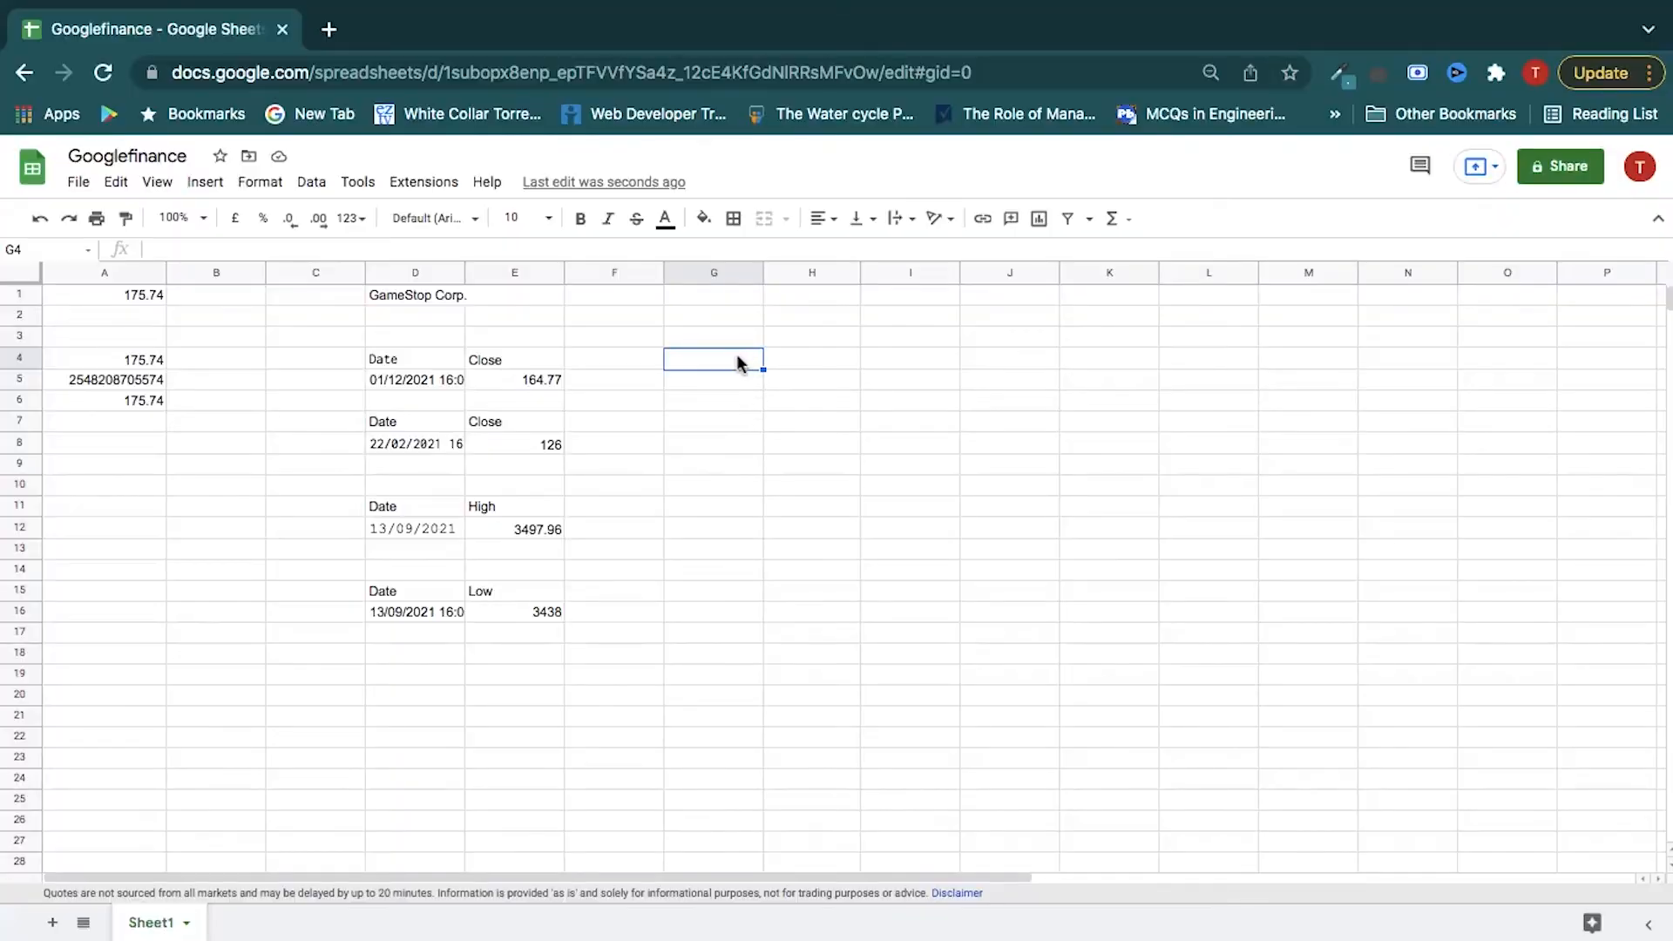
In G4, enter a GOOGLEFINANCE formula fetching the "high" of "MSFT" from Date(2021,11,4) to Date(2021, 12,10).
{"action": "type", "text": "=GOOGLEFINANCE("}
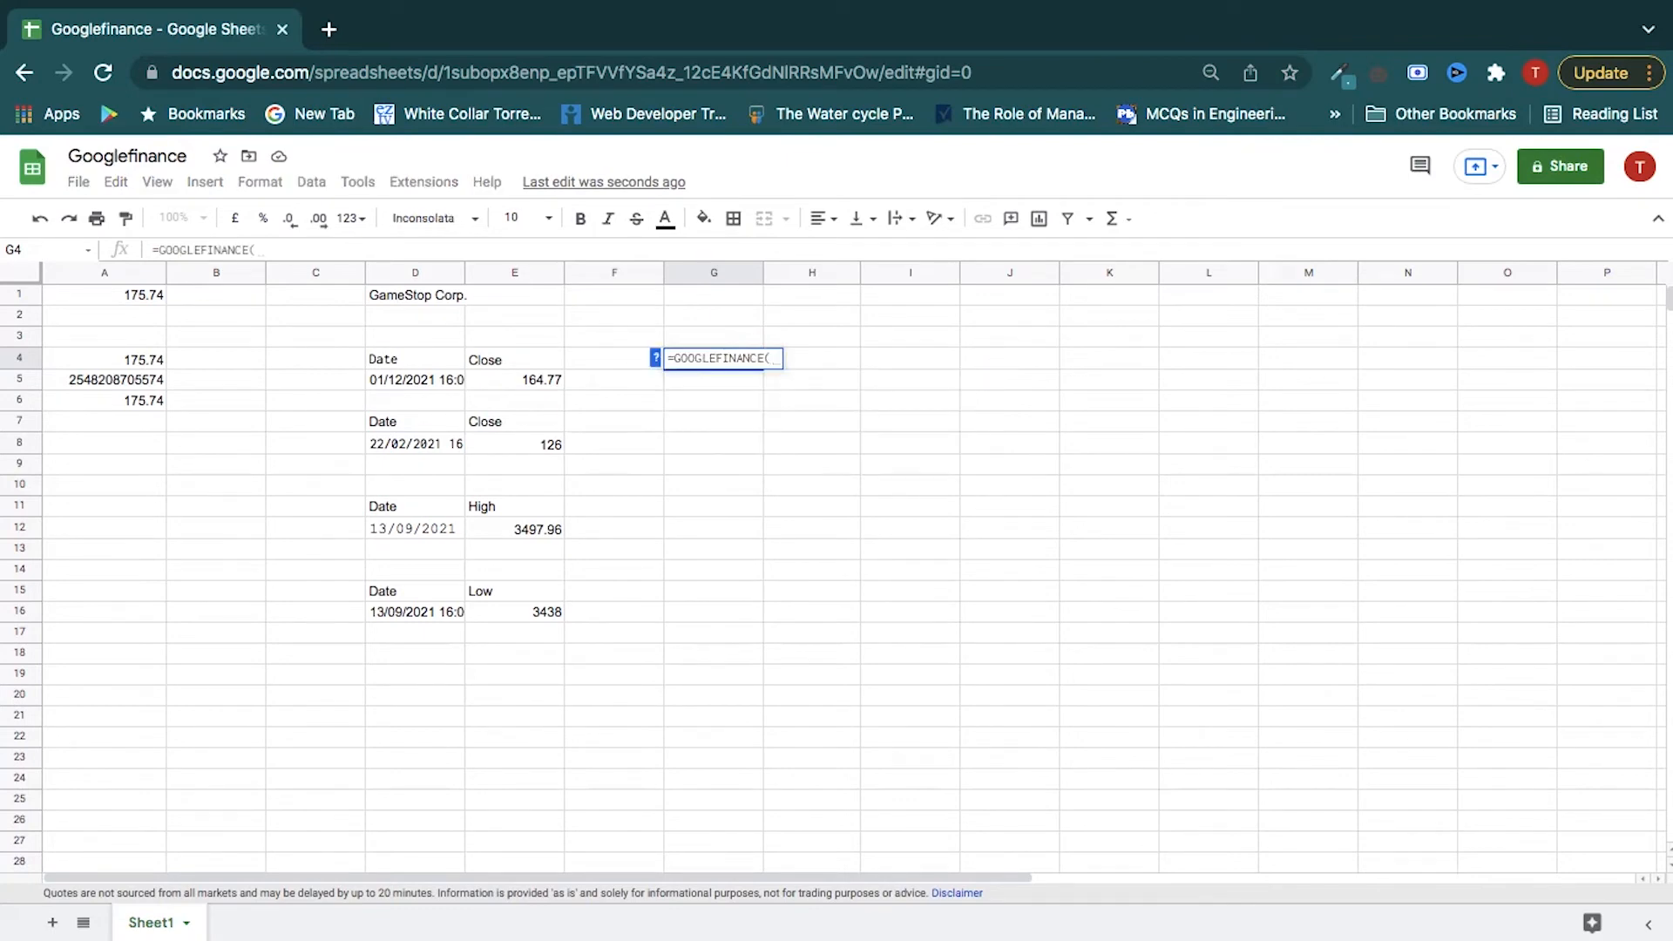
{"action": "type", "text": "\"MSFT"}
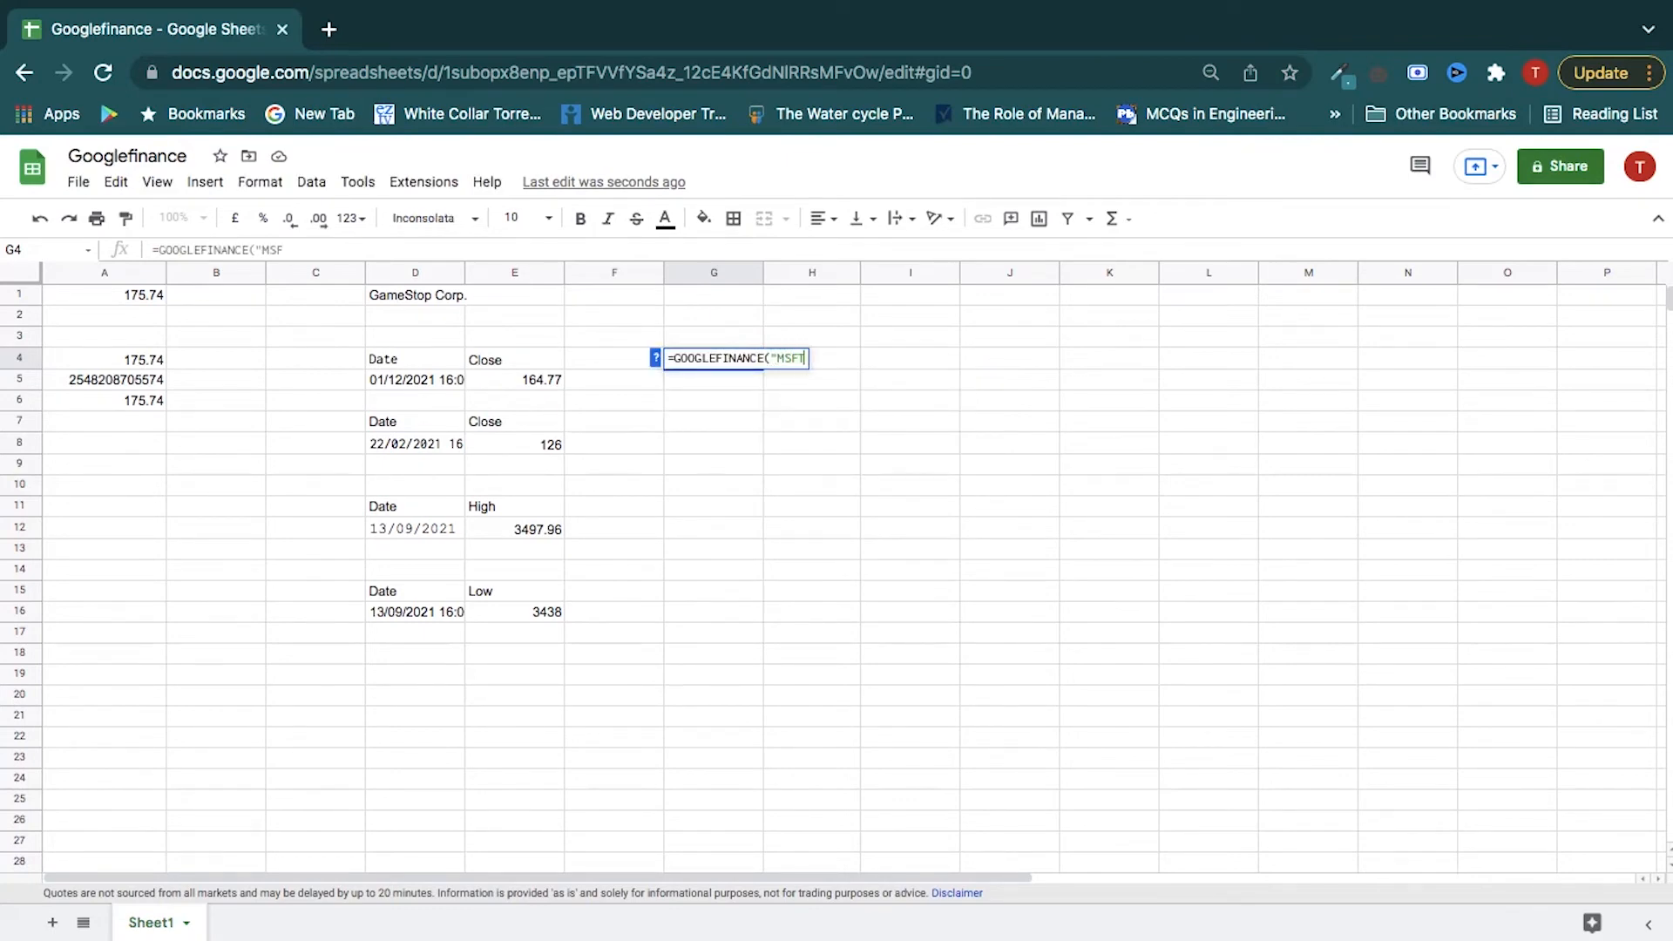
{"action": "type", "text": "\", \"high\", "}
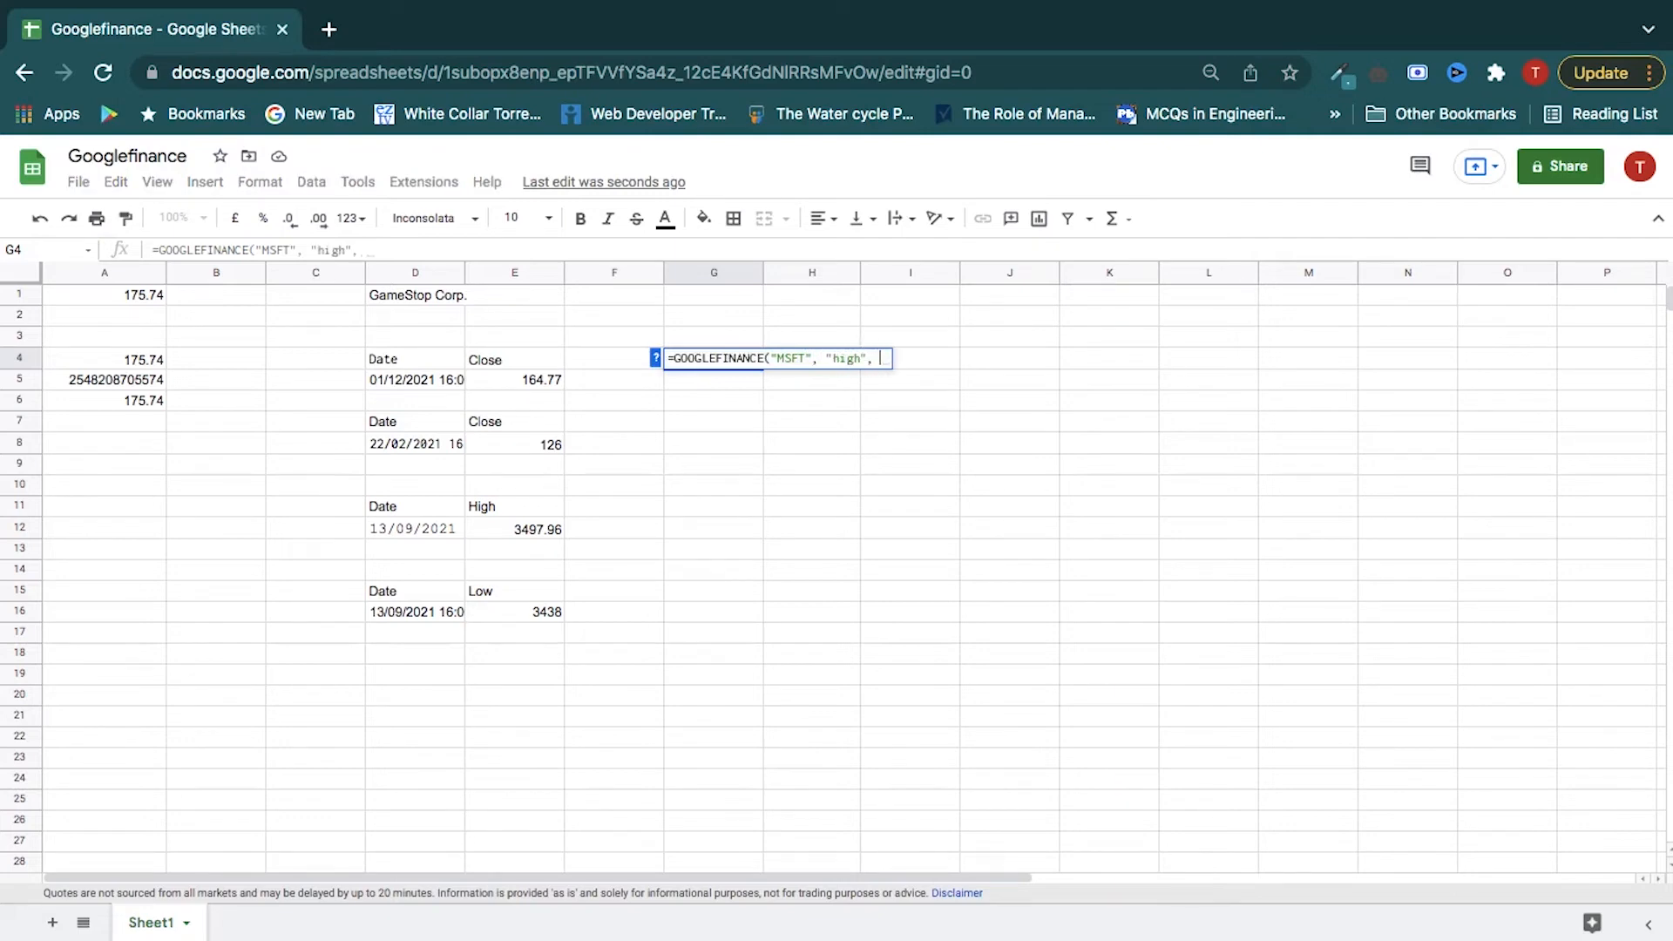
{"action": "type", "text": "Dat"}
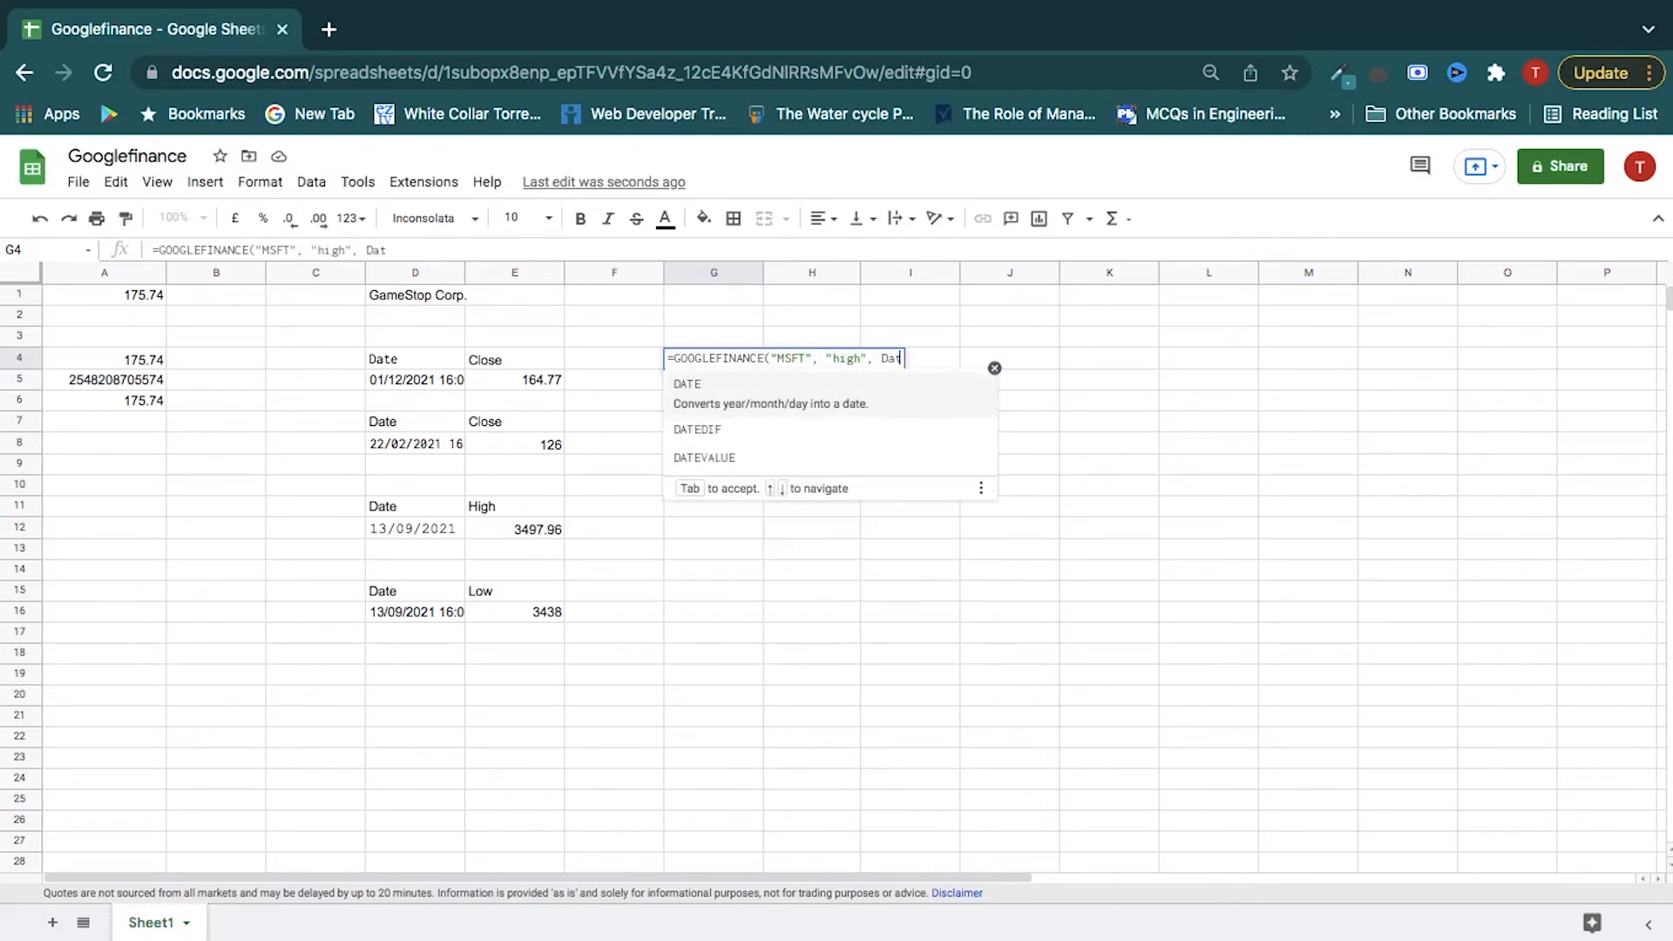
{"action": "type", "text": "e(2021"}
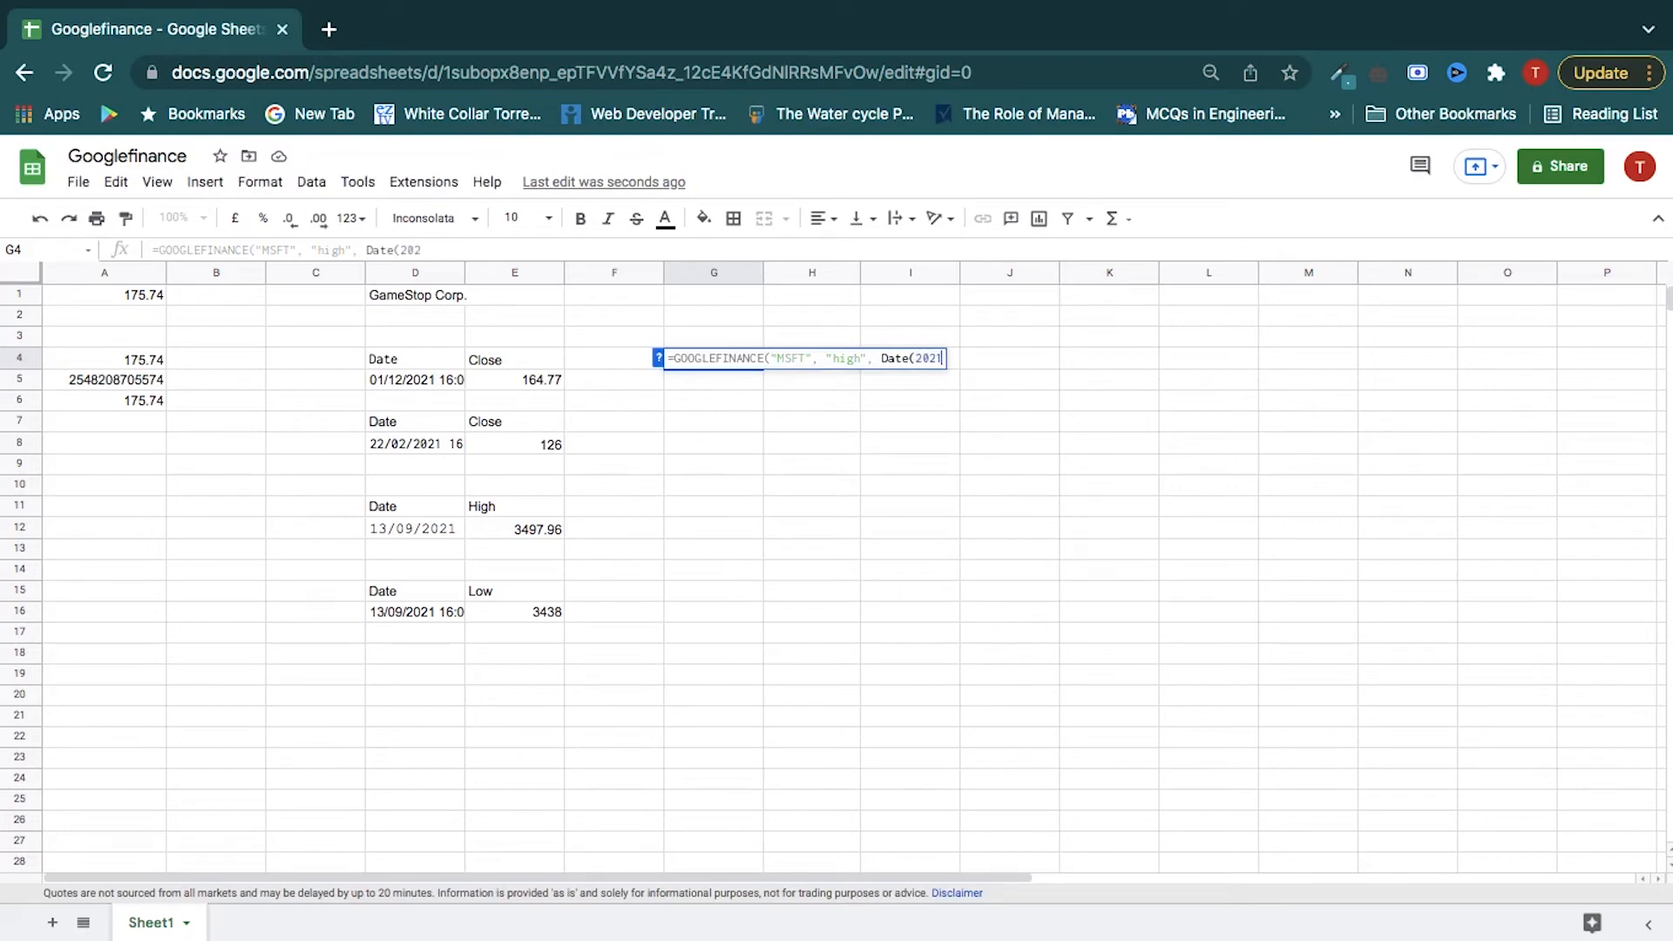
{"action": "type", "text": ",11,4), "}
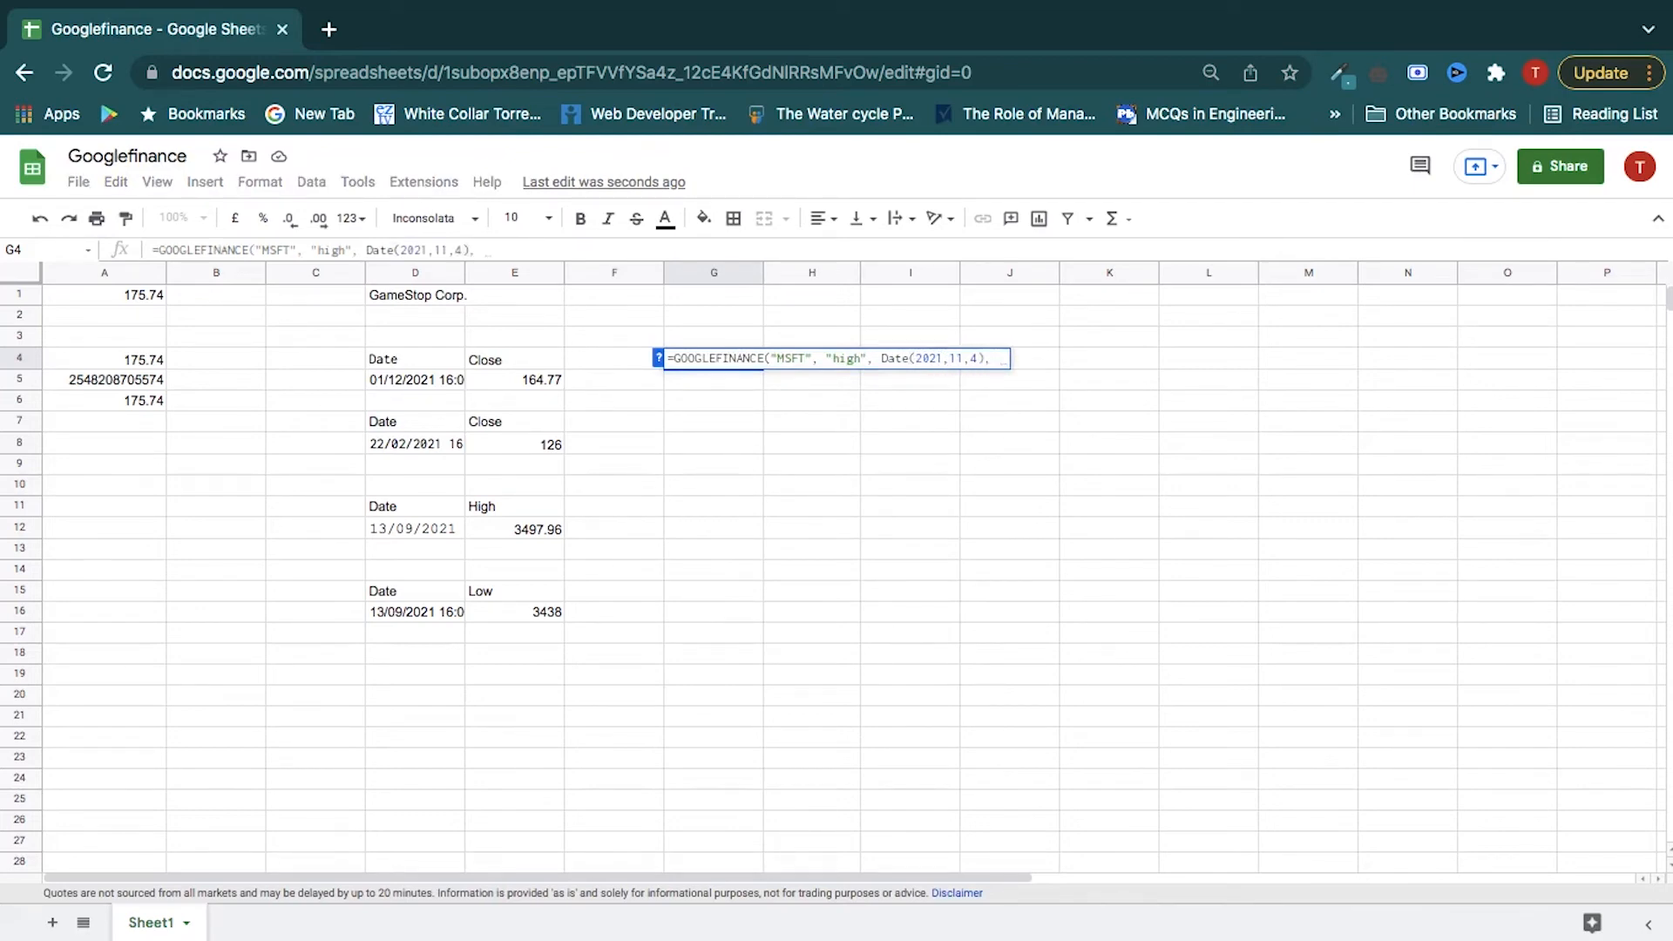
{"action": "type", "text": "Date"}
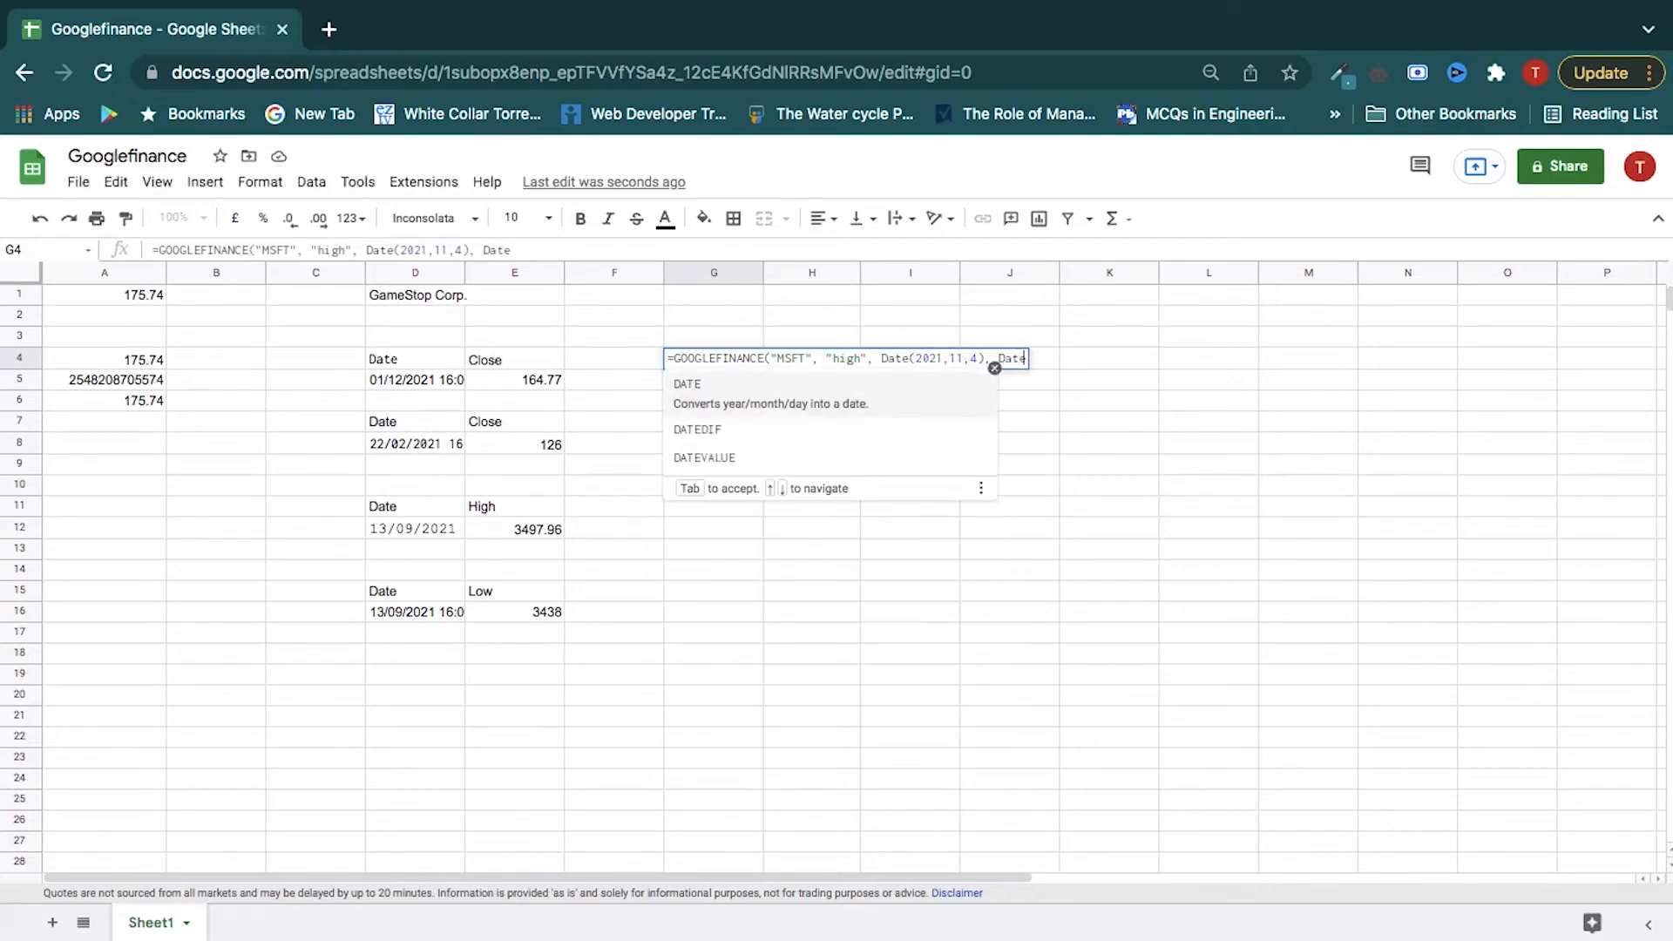
{"action": "type", "text": "(2021, "}
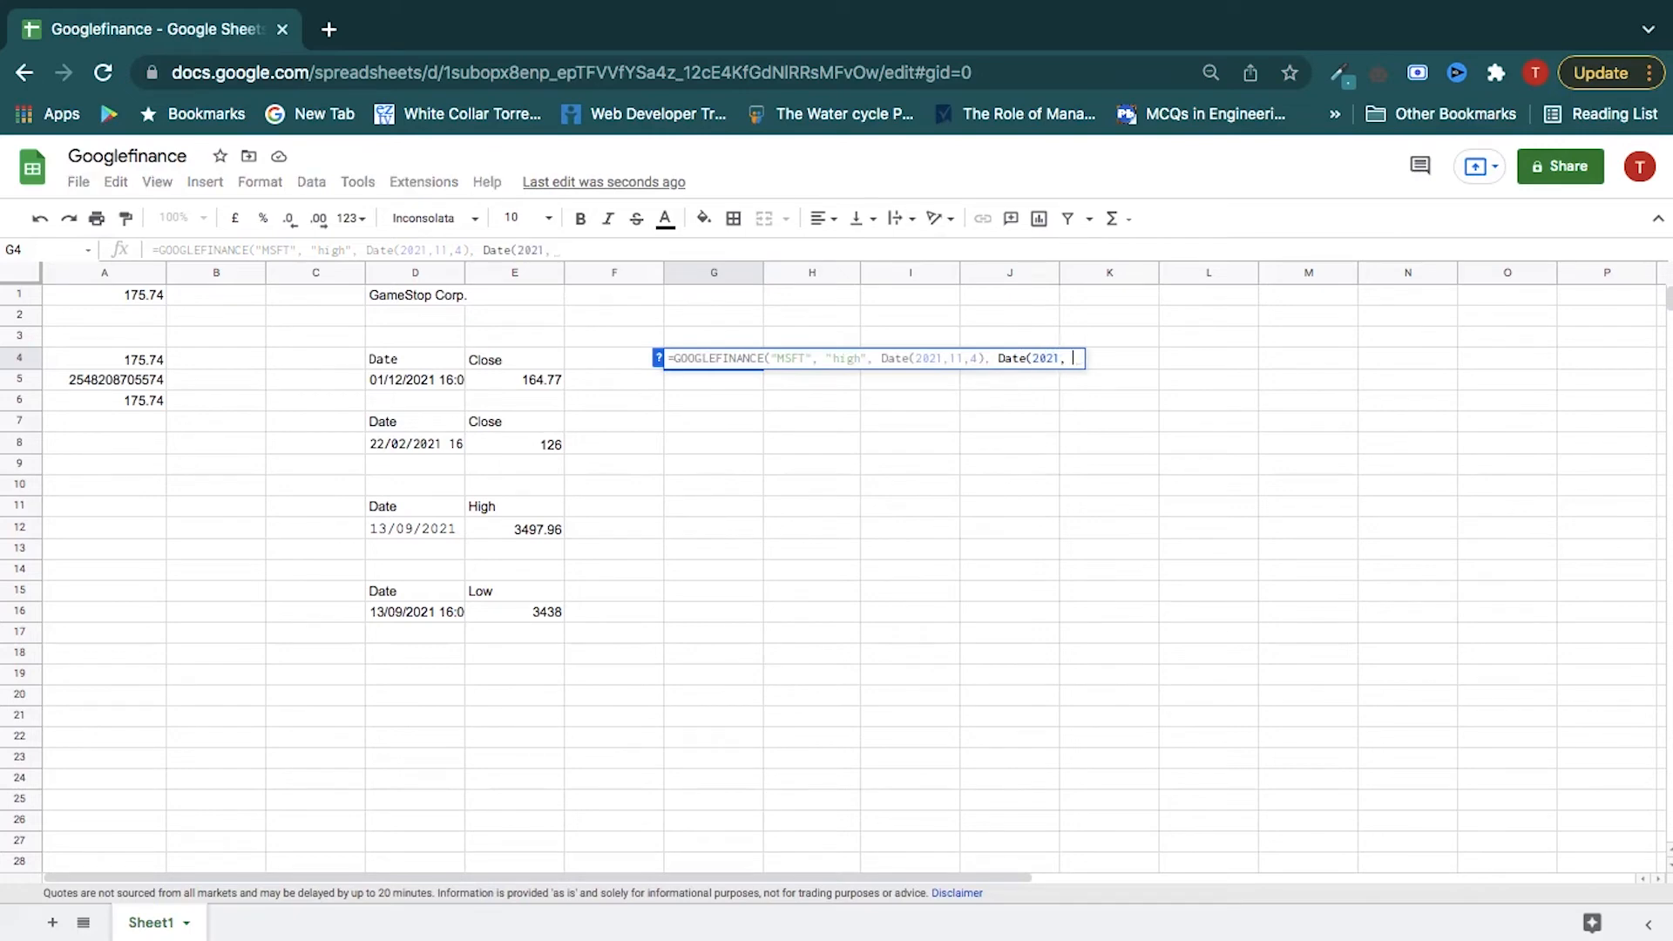
{"action": "type", "text": "12,10)"}
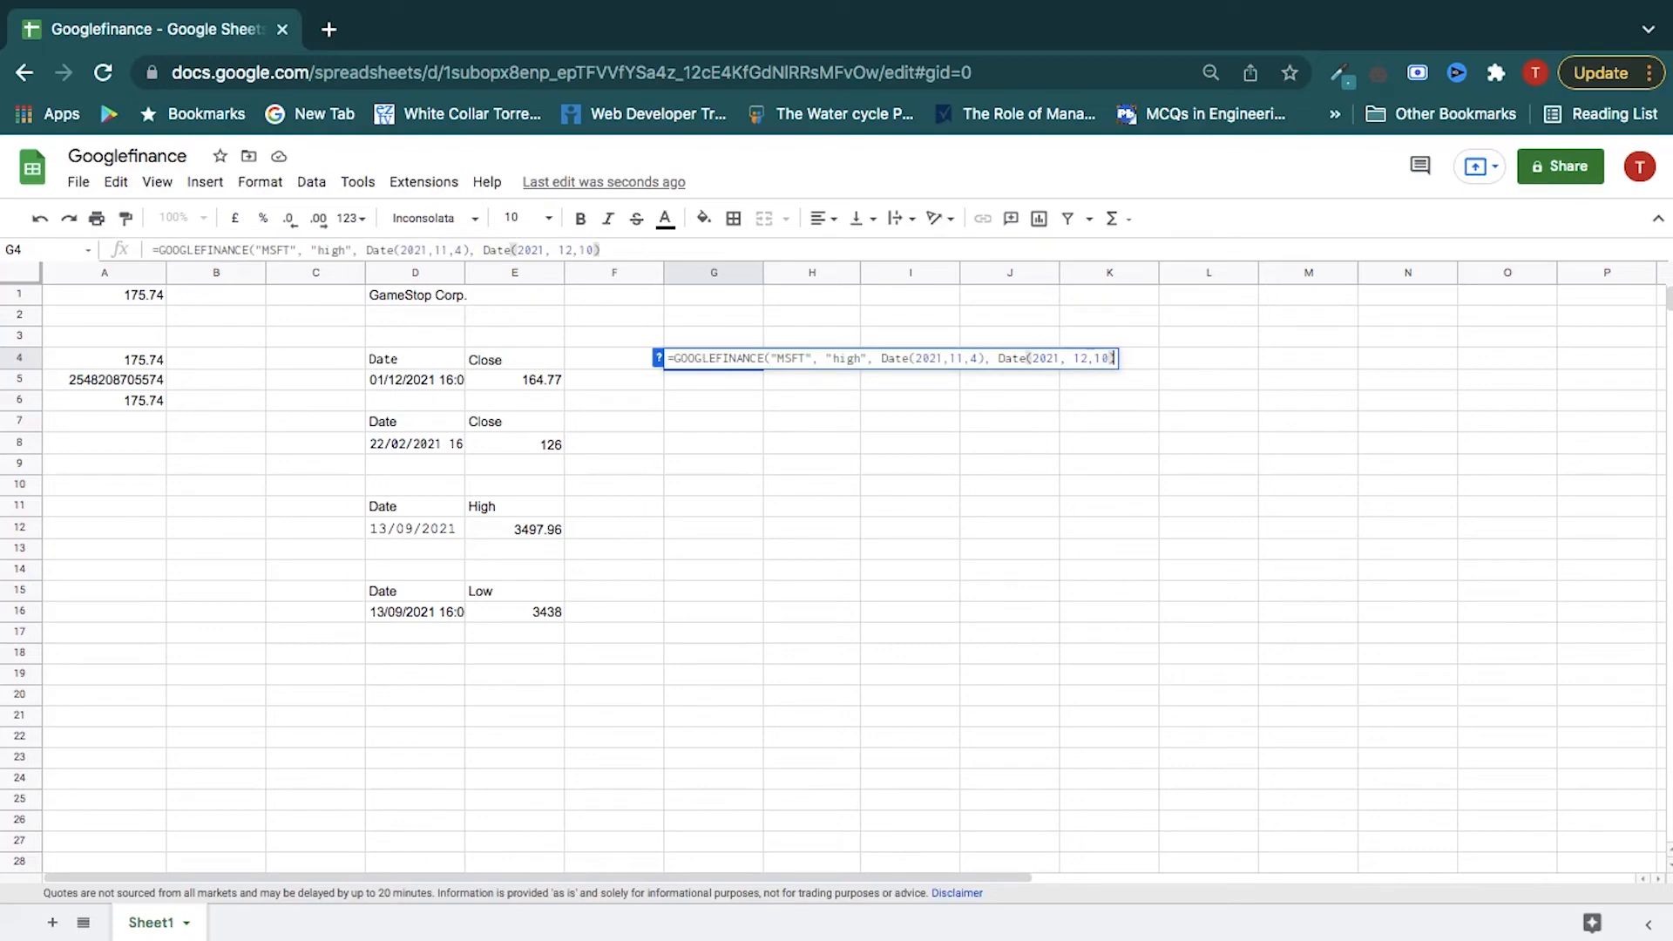
{"action": "type", "text": ")"}
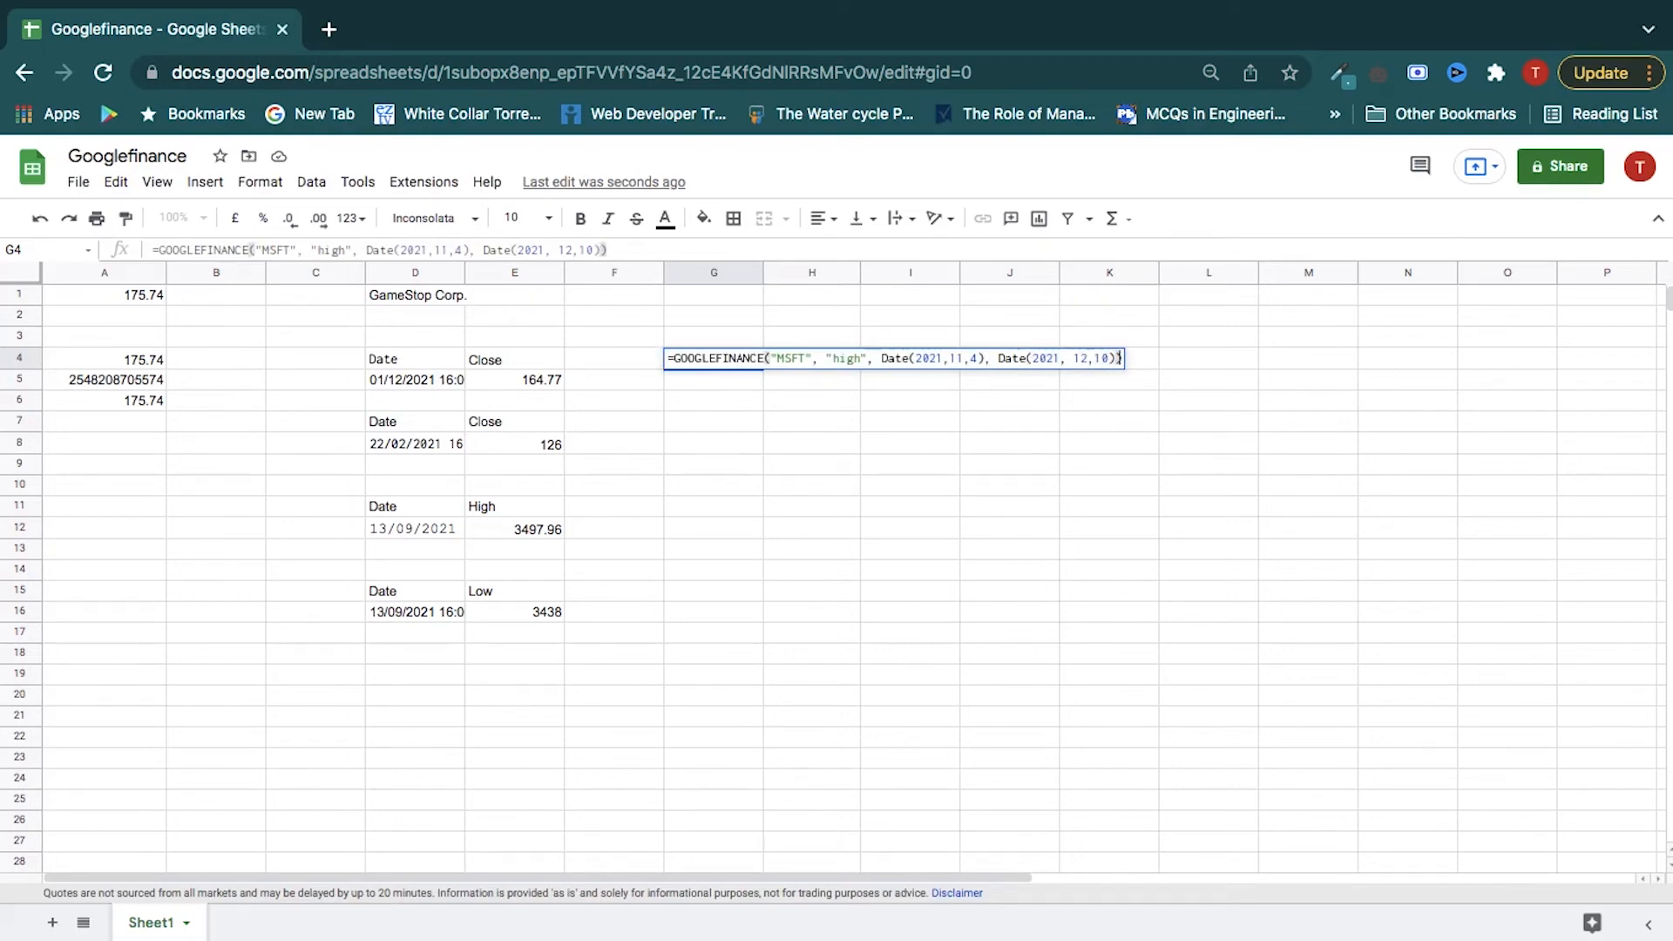
{"action": "key", "text": "Return"}
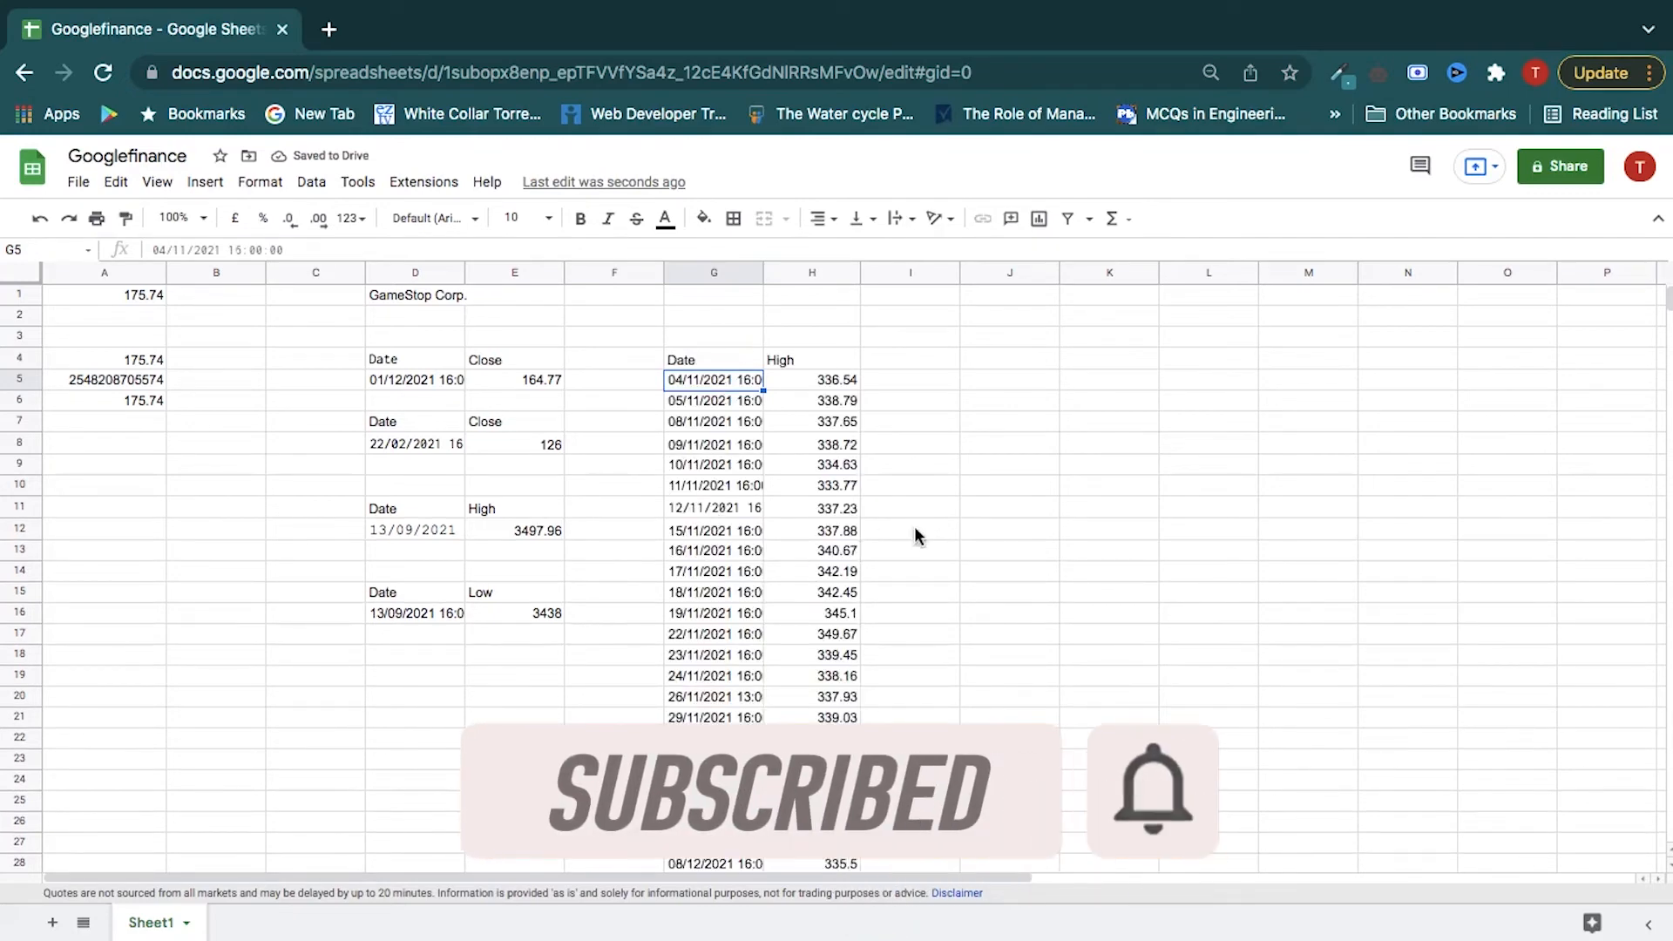
{"action": "scroll", "coordinate": [913, 526], "scroll_direction": "down", "scroll_amount": 3}
{"action": "scroll", "coordinate": [913, 527], "scroll_direction": "up", "scroll_amount": 3}
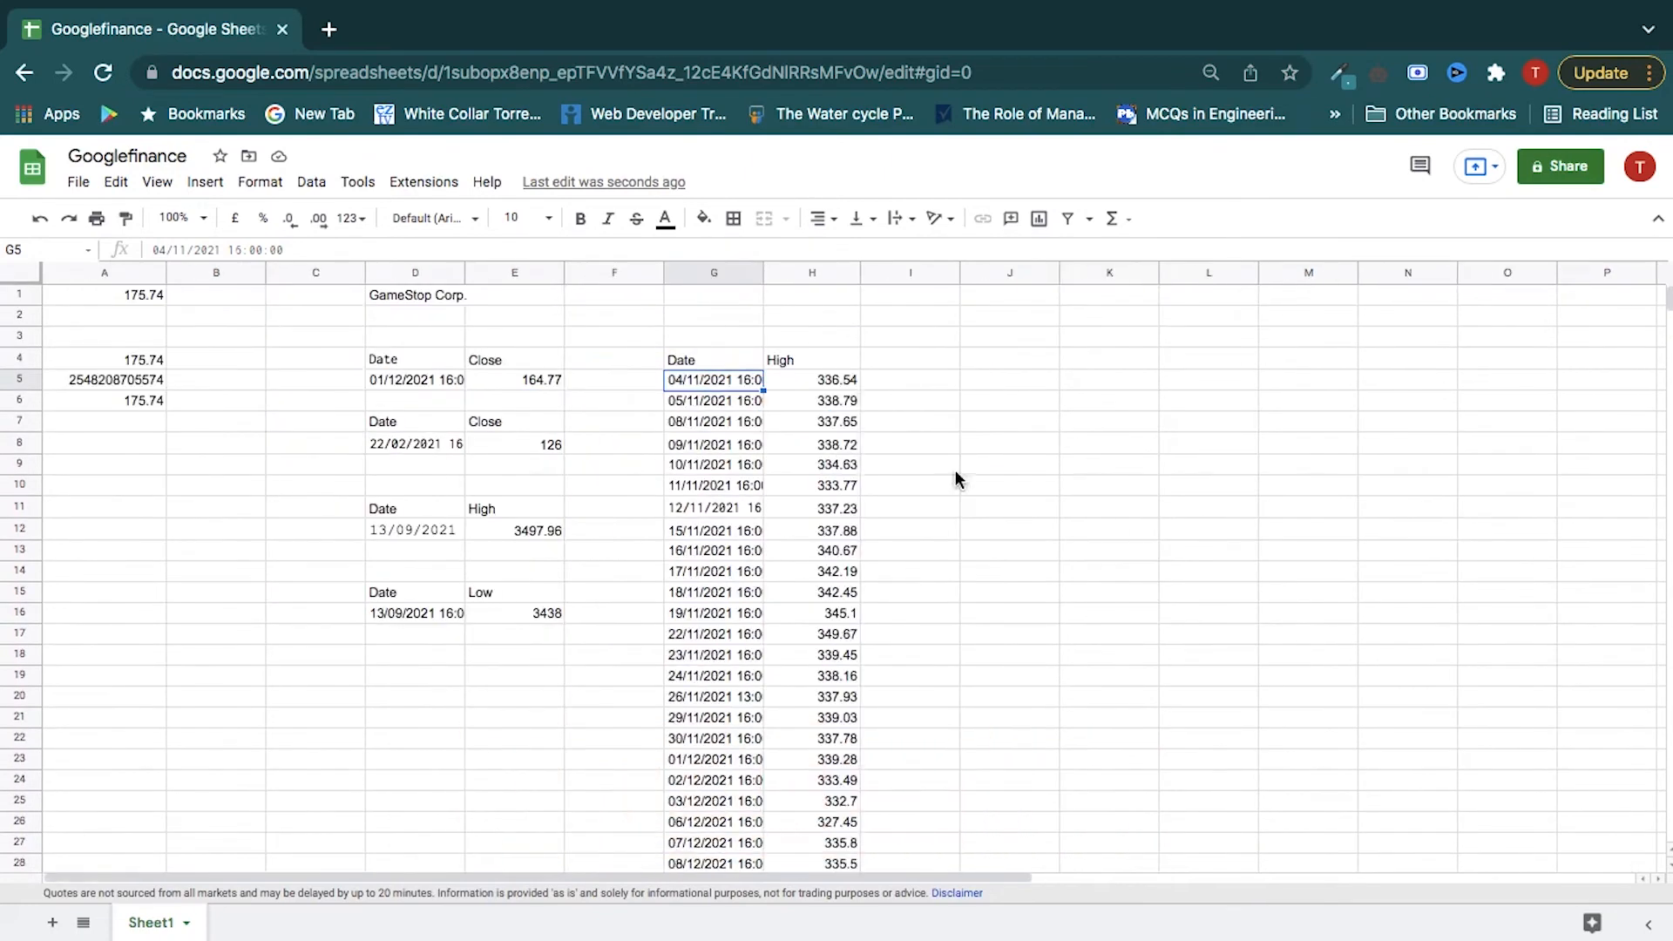
Copy the full text of the MSFT date-range formula in G4 and paste it into J4.
{"action": "left_click", "coordinate": [715, 369]}
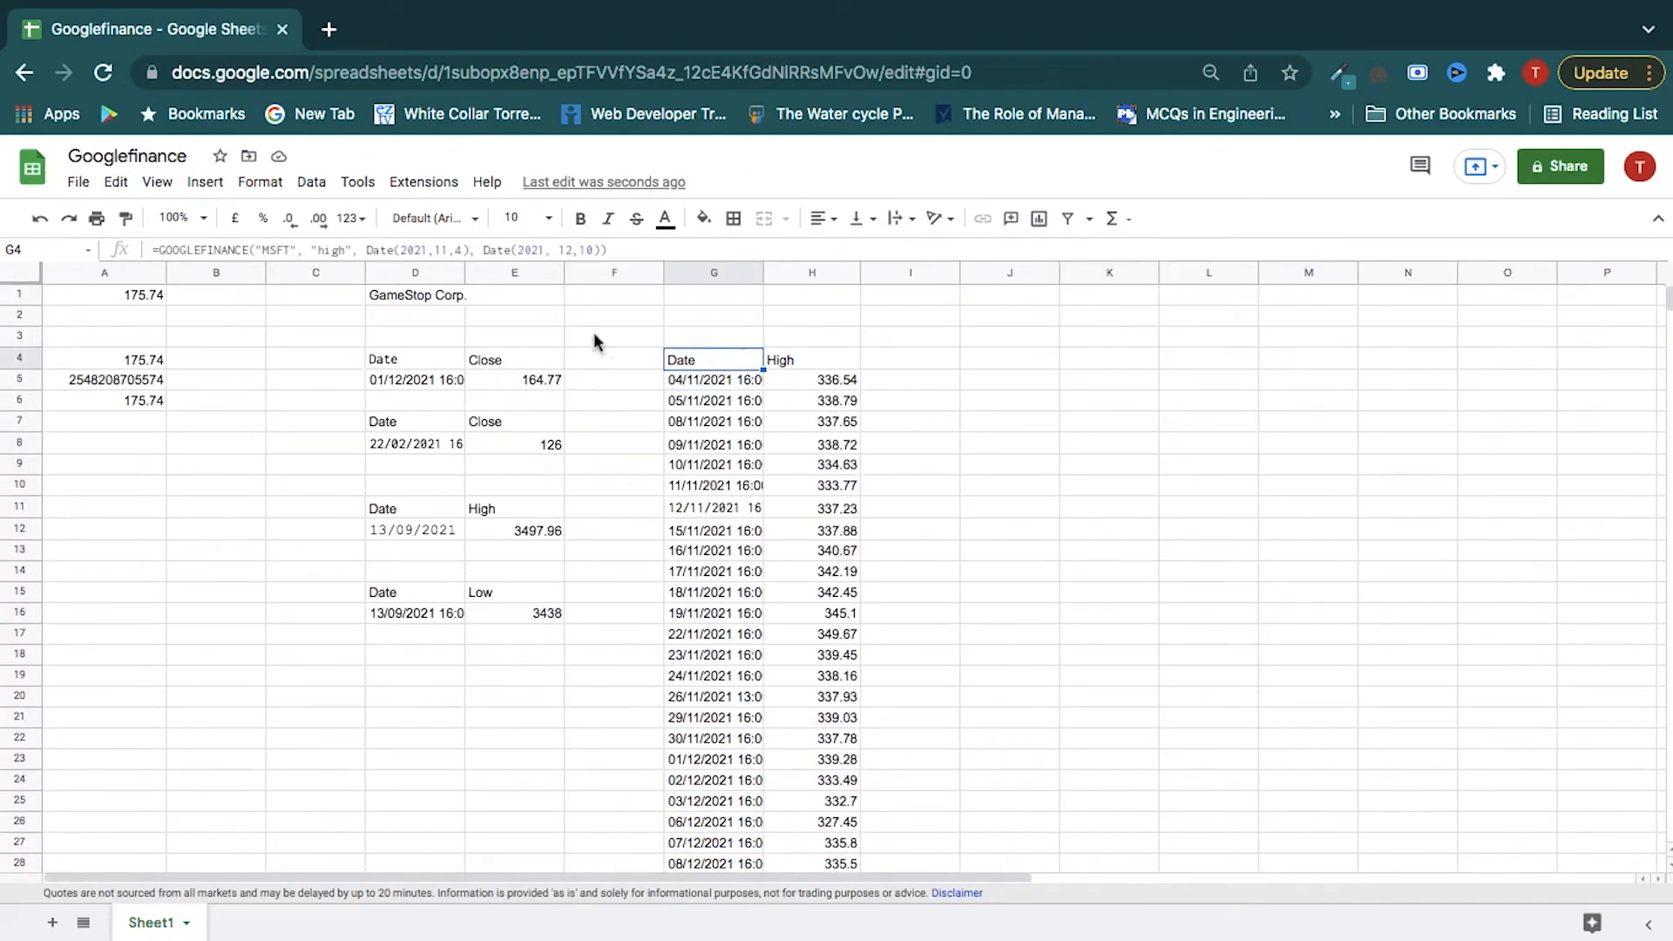
{"action": "left_click", "coordinate": [597, 249]}
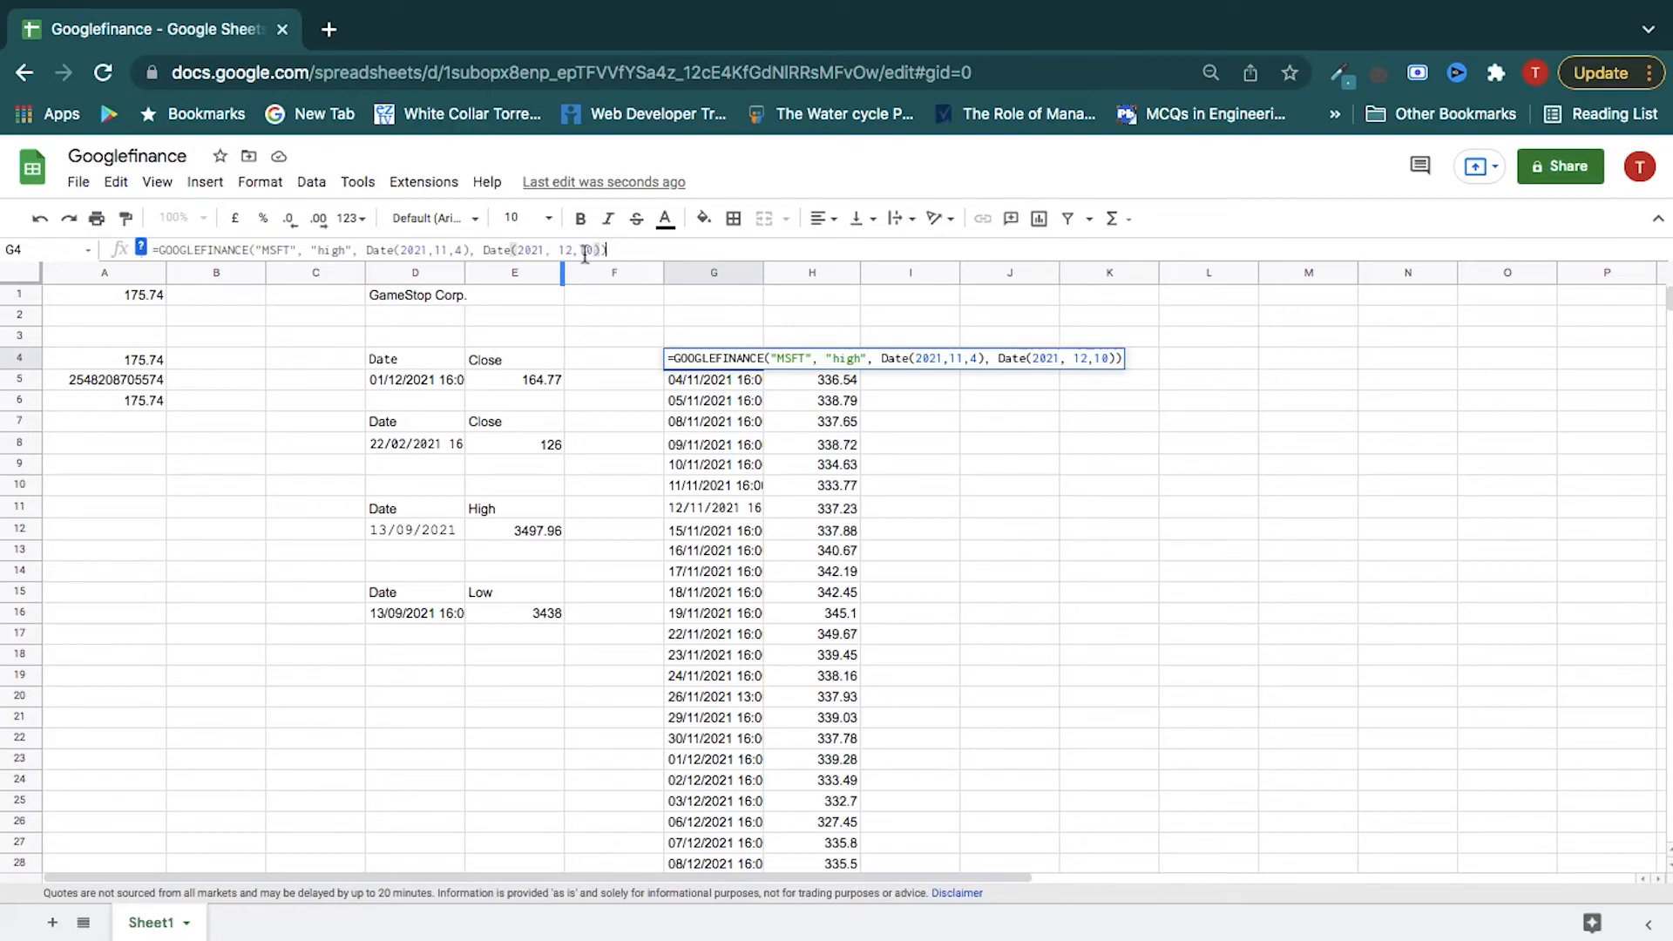
{"action": "left_click_drag", "start_coordinate": [293, 271], "coordinate": [152, 245]}
{"action": "key", "text": "ctrl+c"}
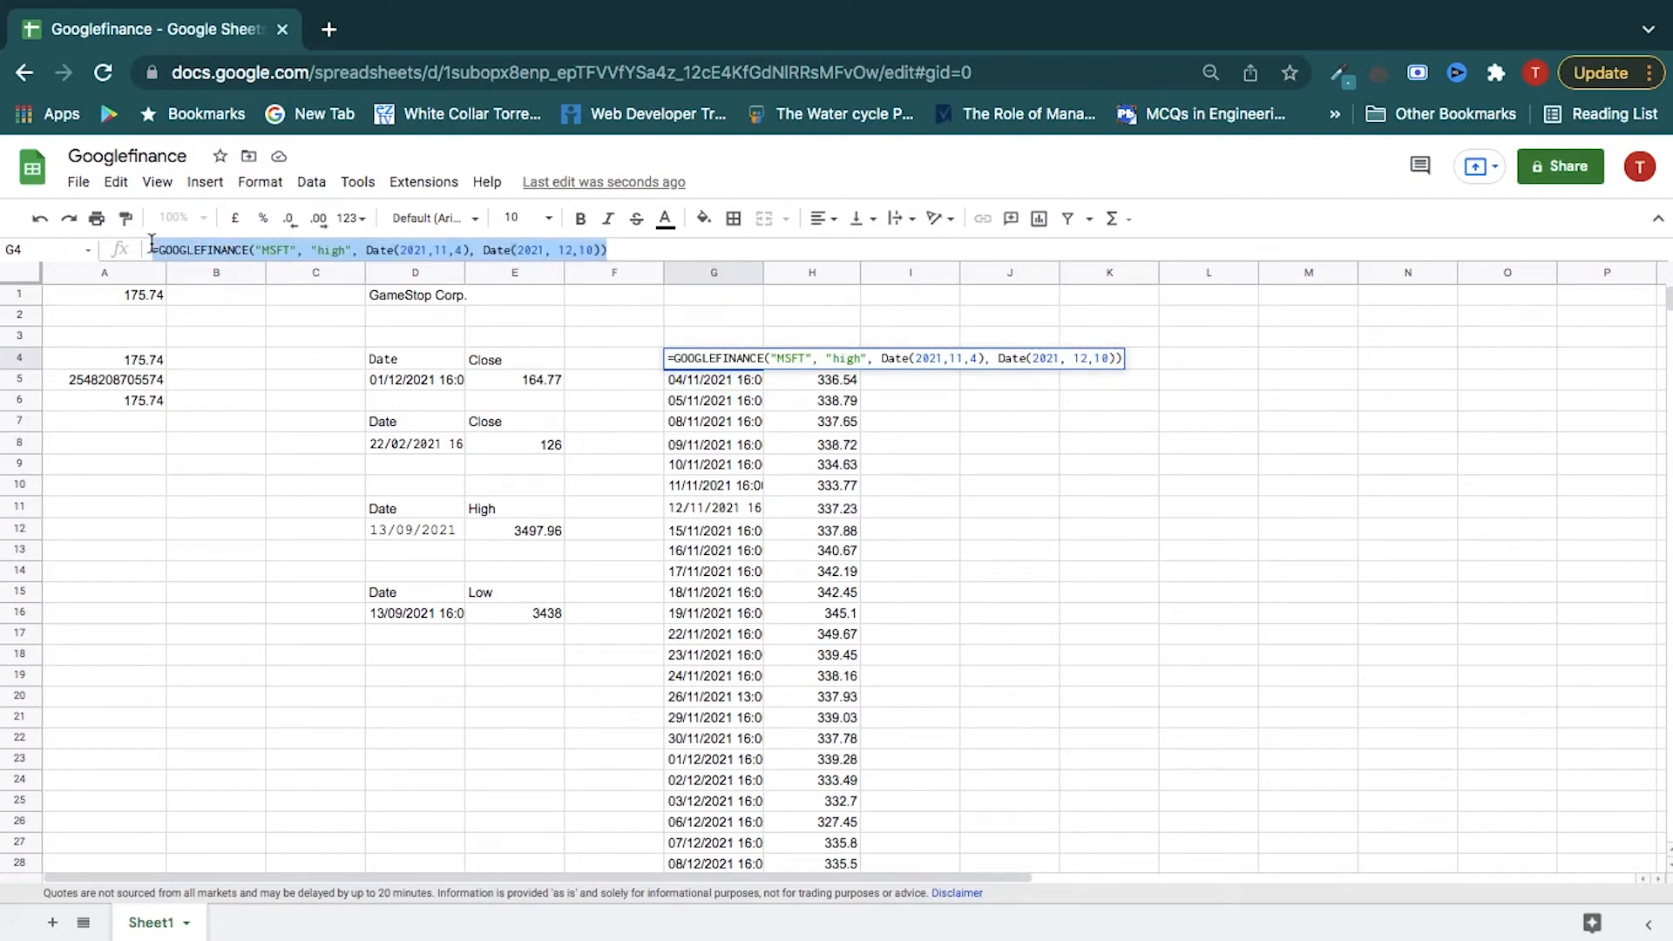
{"action": "key", "text": "Return"}
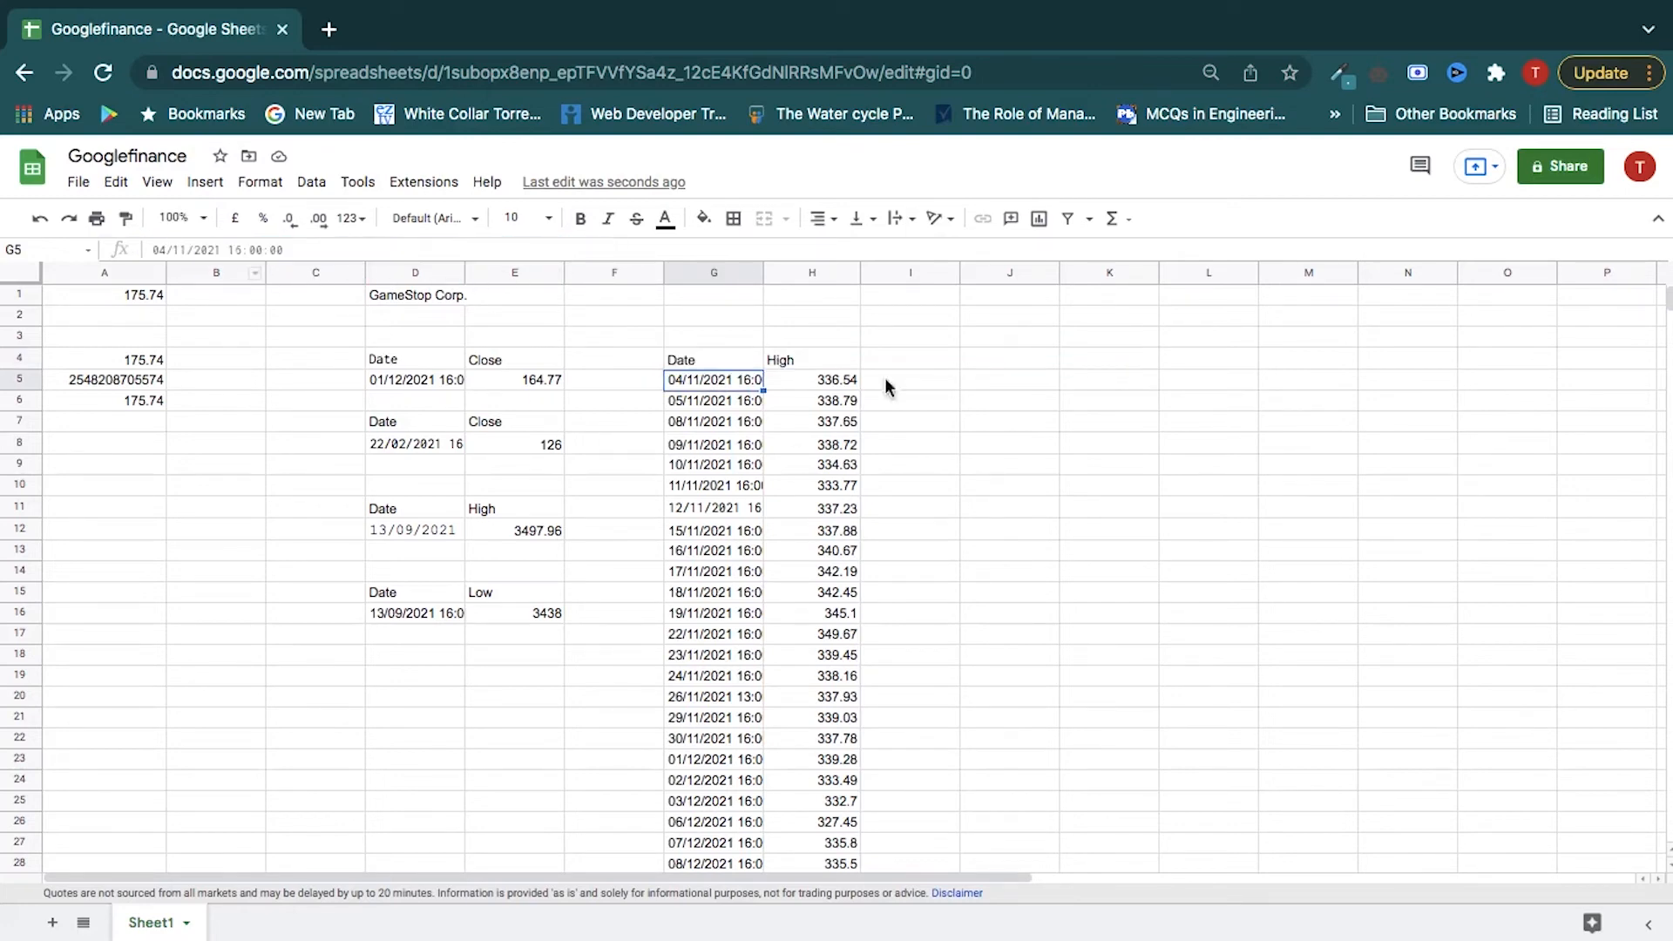
{"action": "left_click", "coordinate": [1011, 356]}
{"action": "left_click", "coordinate": [697, 249]}
{"action": "key", "text": "ctrl+v"}
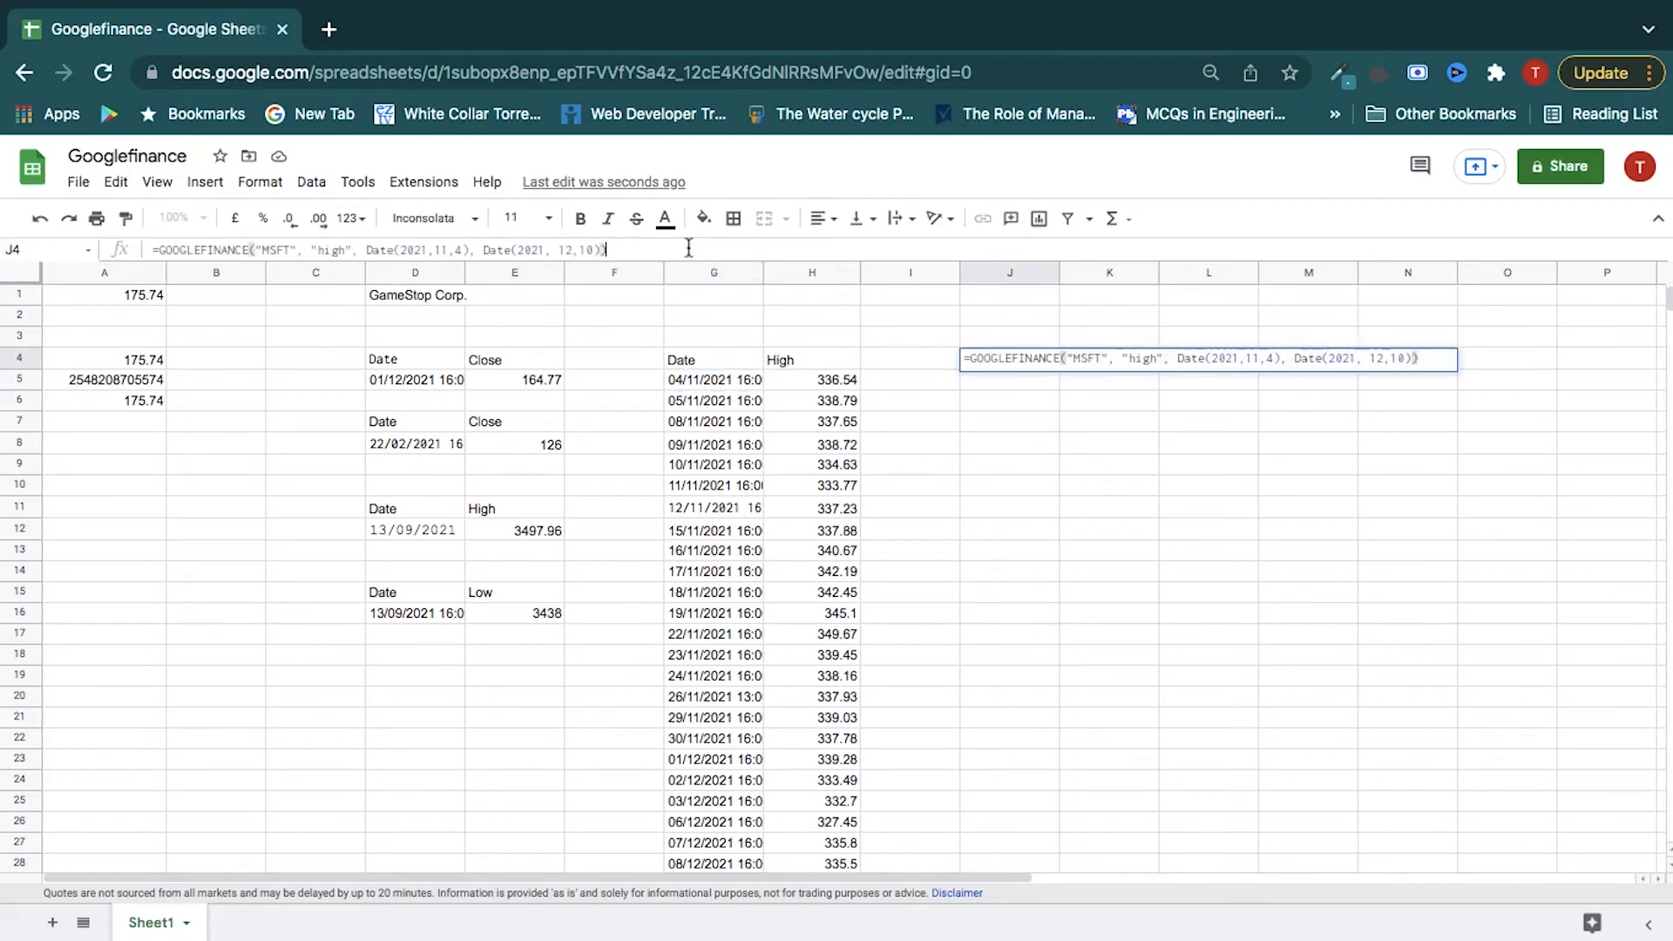
Add weekly, without quotation marks, as the interval argument after the end date in the J4 formula and enter it.
{"action": "left_click", "coordinate": [599, 250]}
{"action": "type", "text": ", wee"}
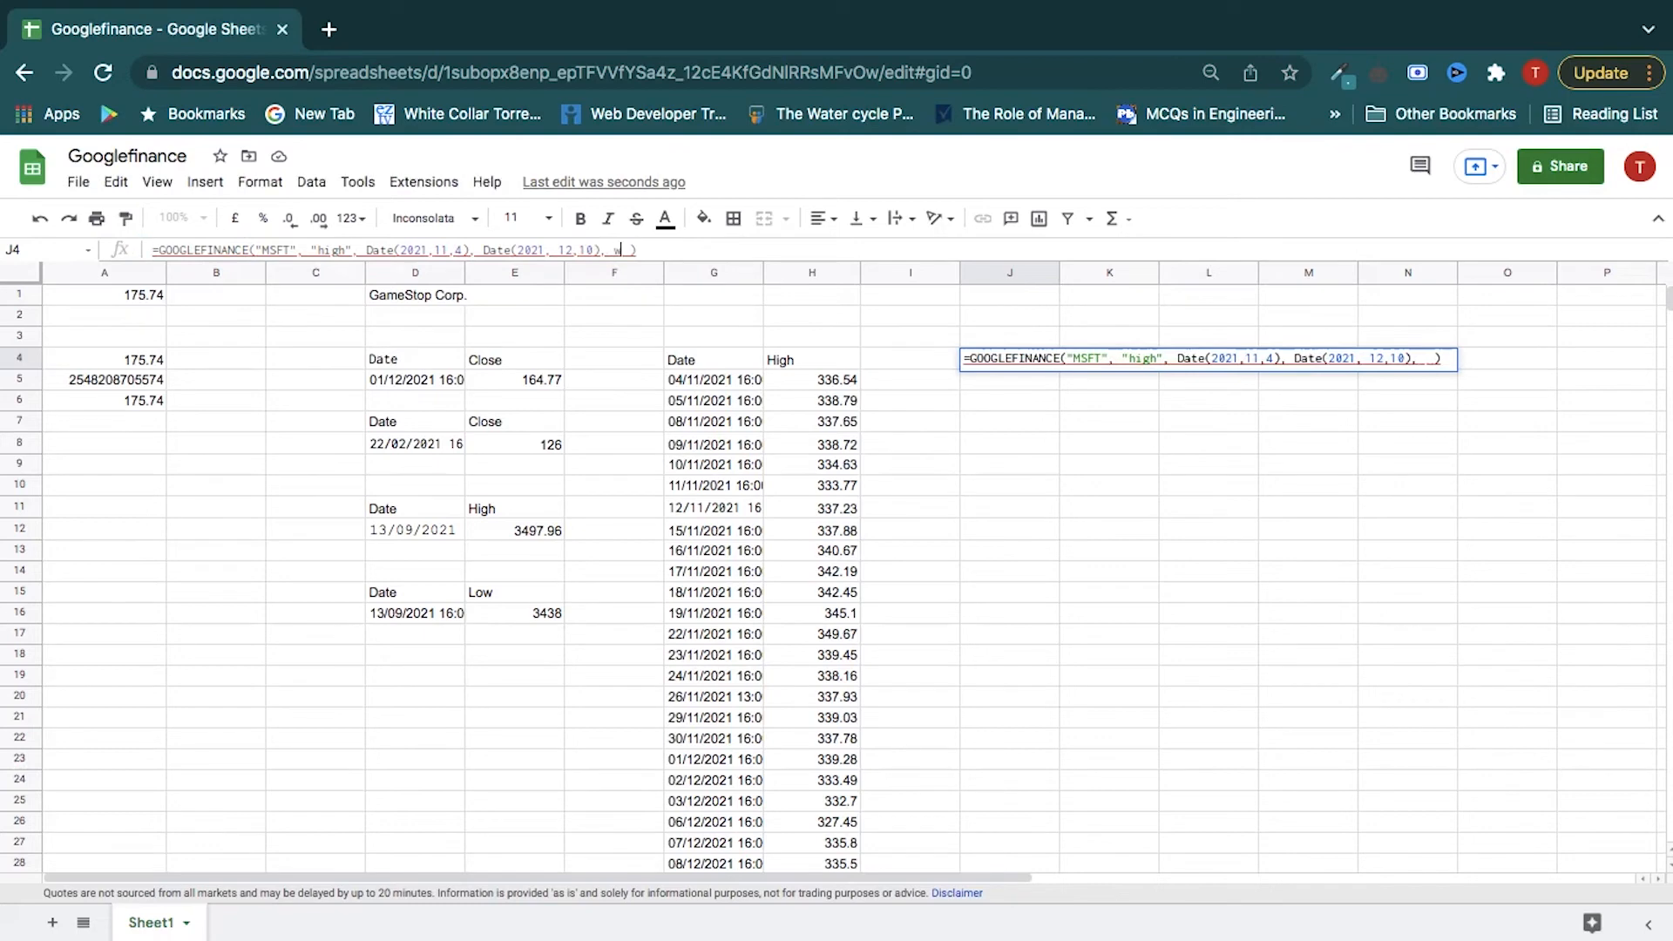
{"action": "type", "text": "klu"}
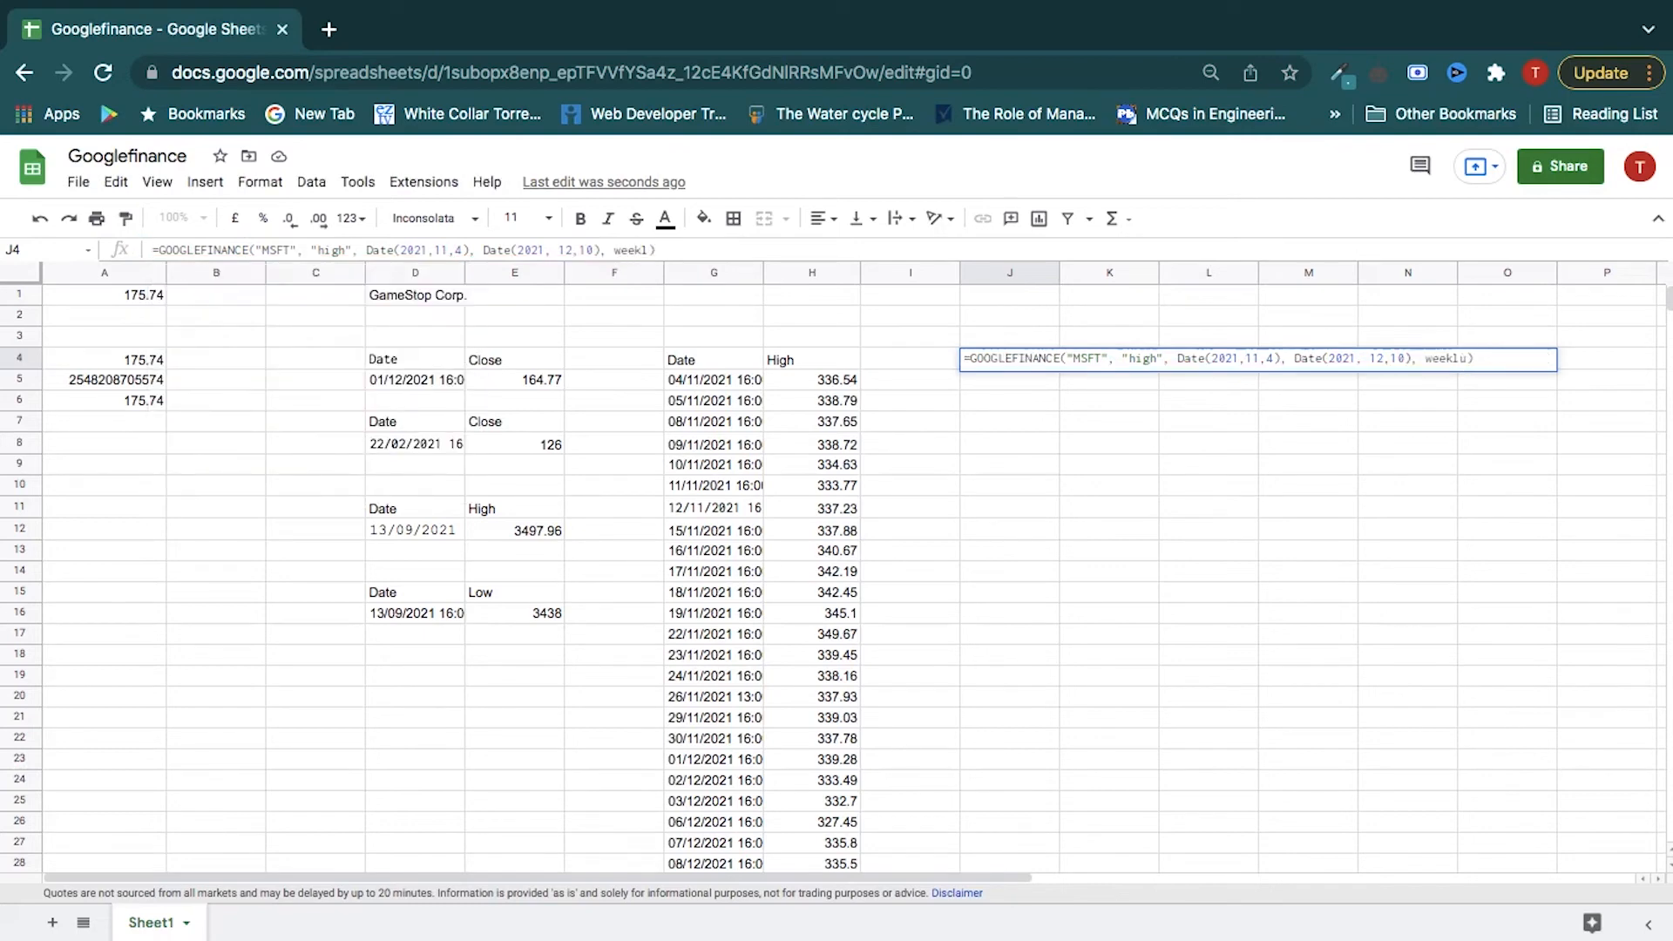
{"action": "key", "text": "Return"}
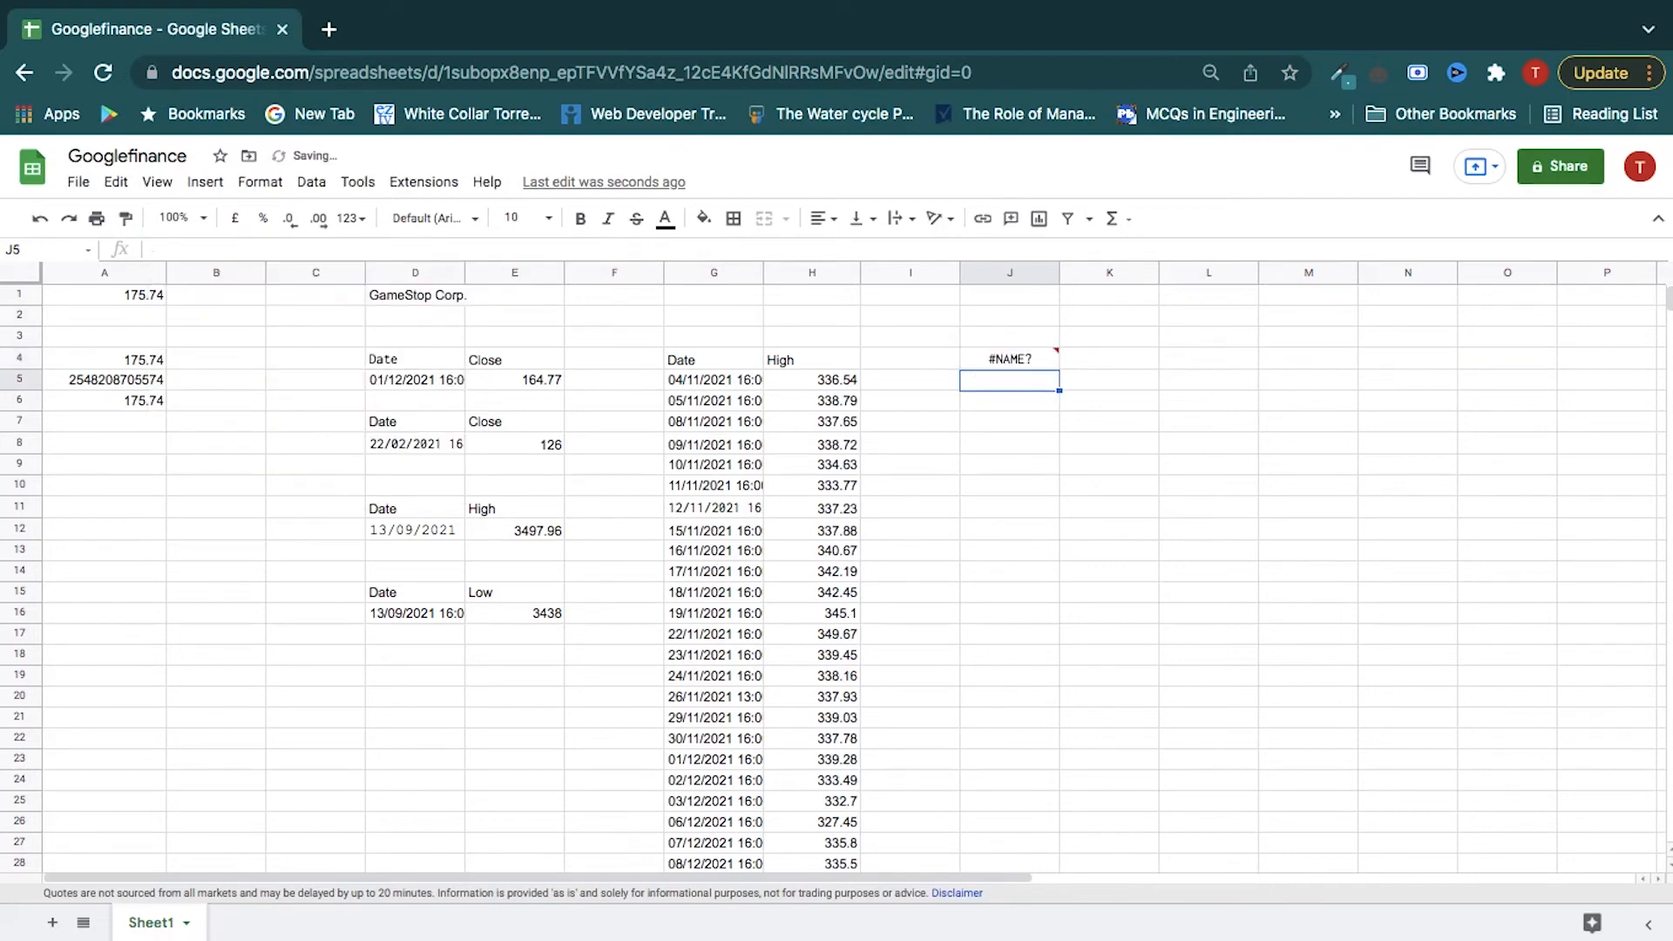
Enclose the weekly interval argument of the J4 formula in double quotation marks.
{"action": "left_click", "coordinate": [1009, 359]}
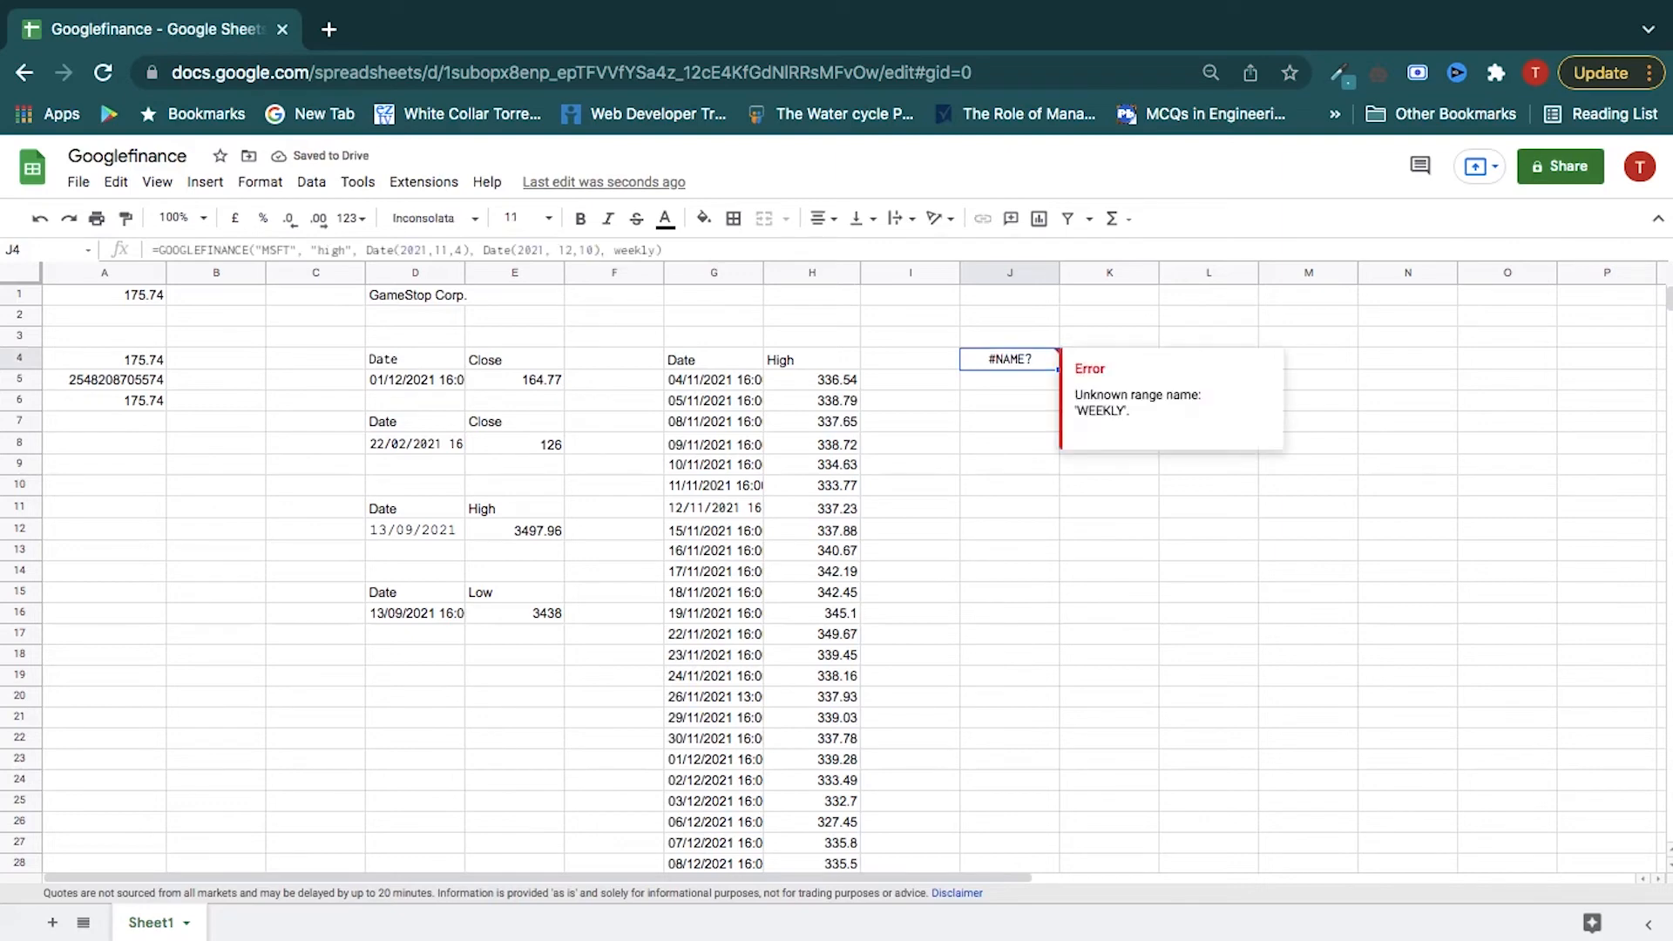
{"action": "left_click", "coordinate": [614, 250]}
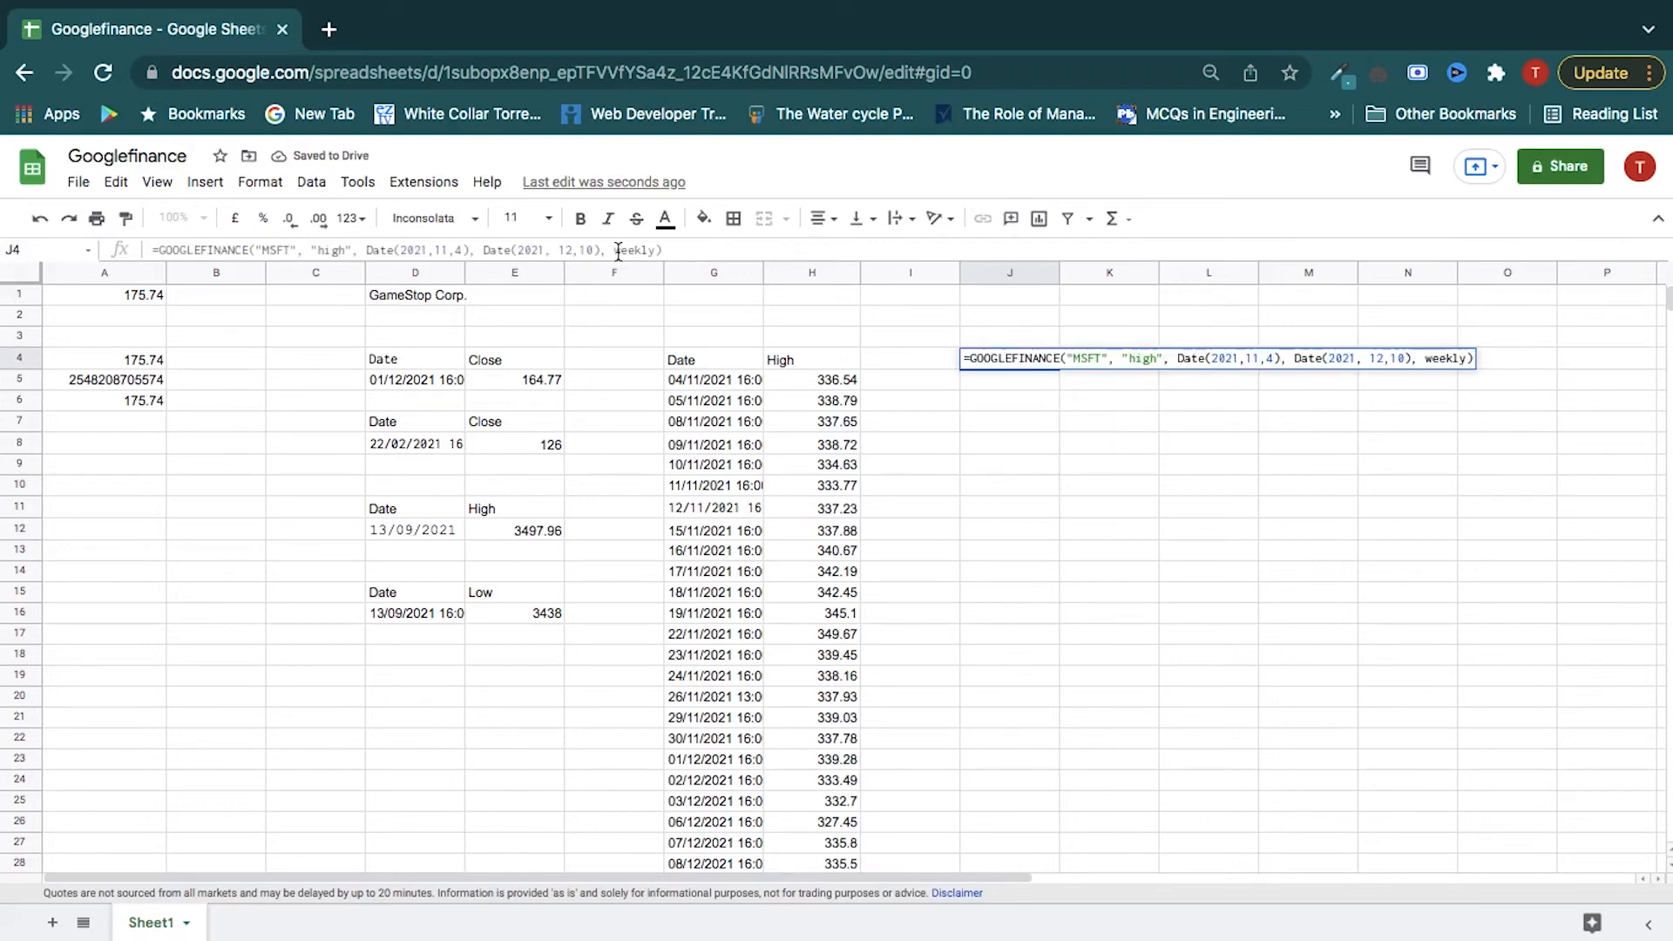
{"action": "type", "text": "\""}
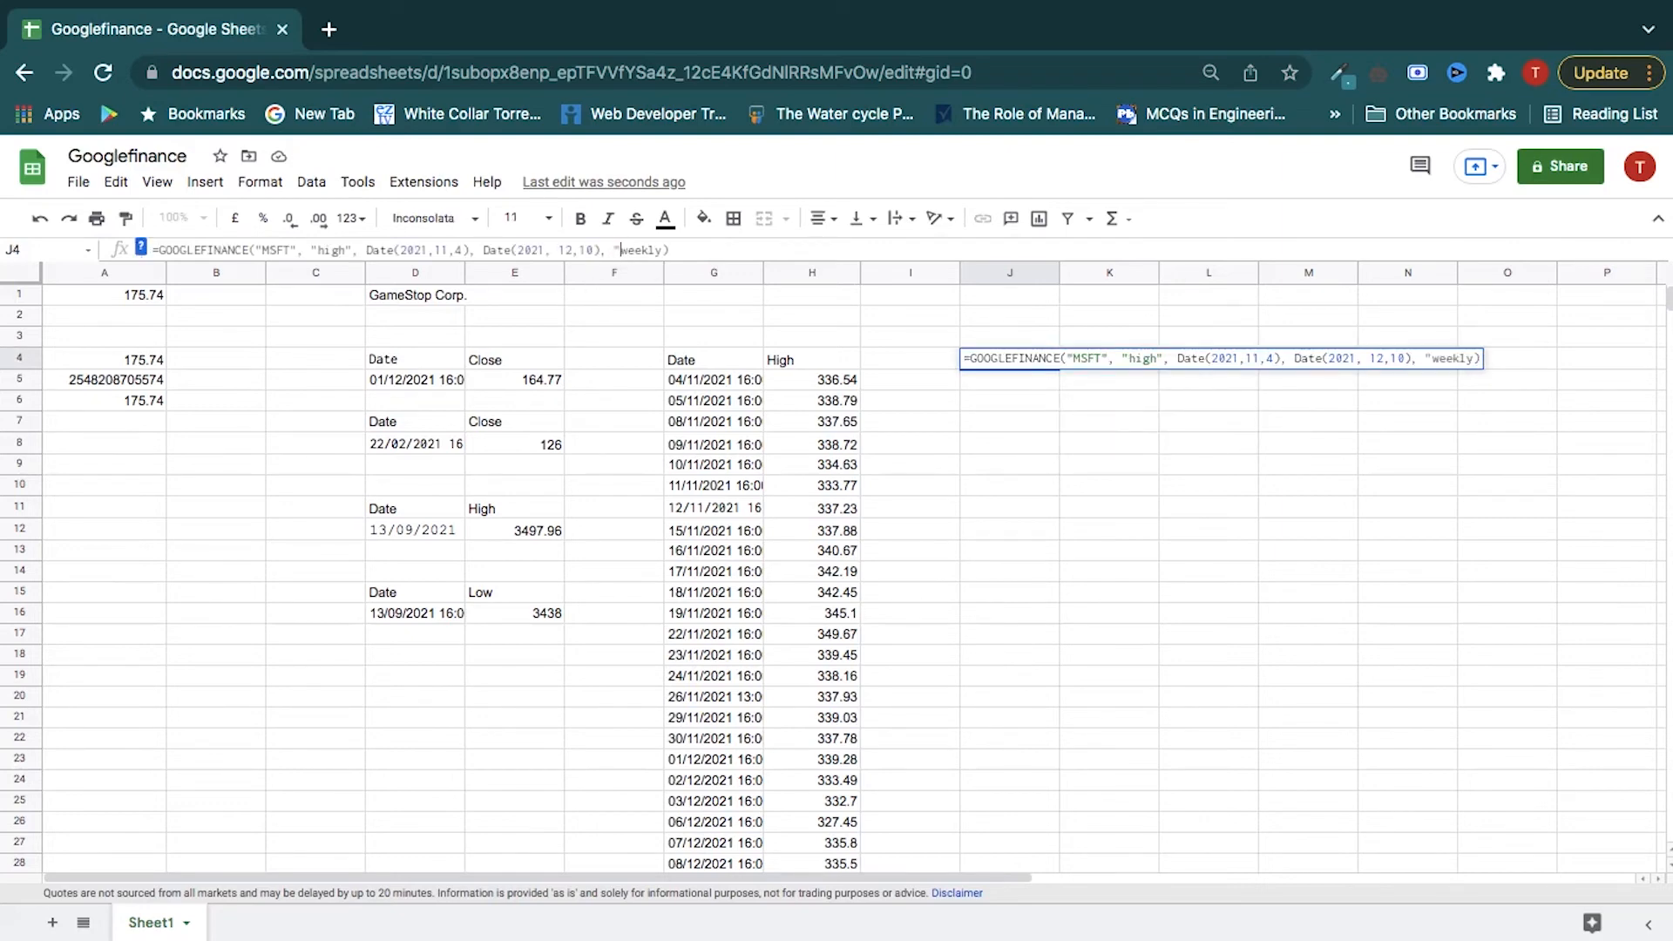
{"action": "left_click", "coordinate": [667, 252]}
{"action": "type", "text": "\""}
{"action": "key", "text": "Return"}
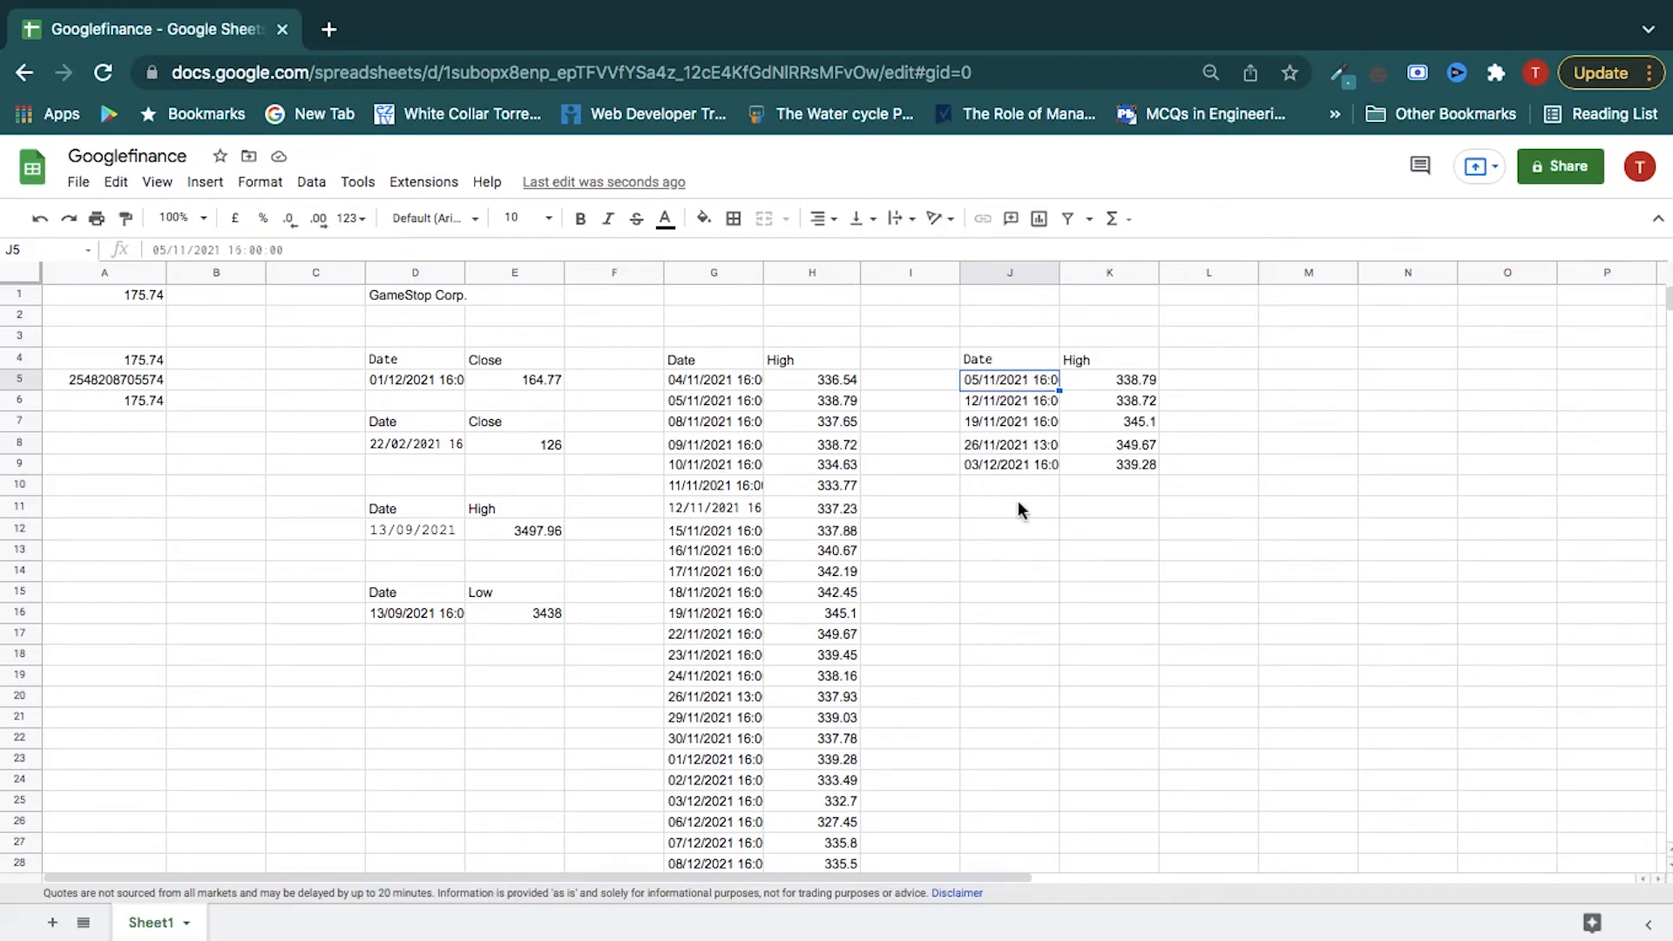
Paste the copied MSFT "high" formula into M4, replace its end date Date(2021, 12,10) with 12 as the number of days, and enter it.
{"action": "left_click", "coordinate": [1279, 358]}
{"action": "left_click", "coordinate": [901, 246]}
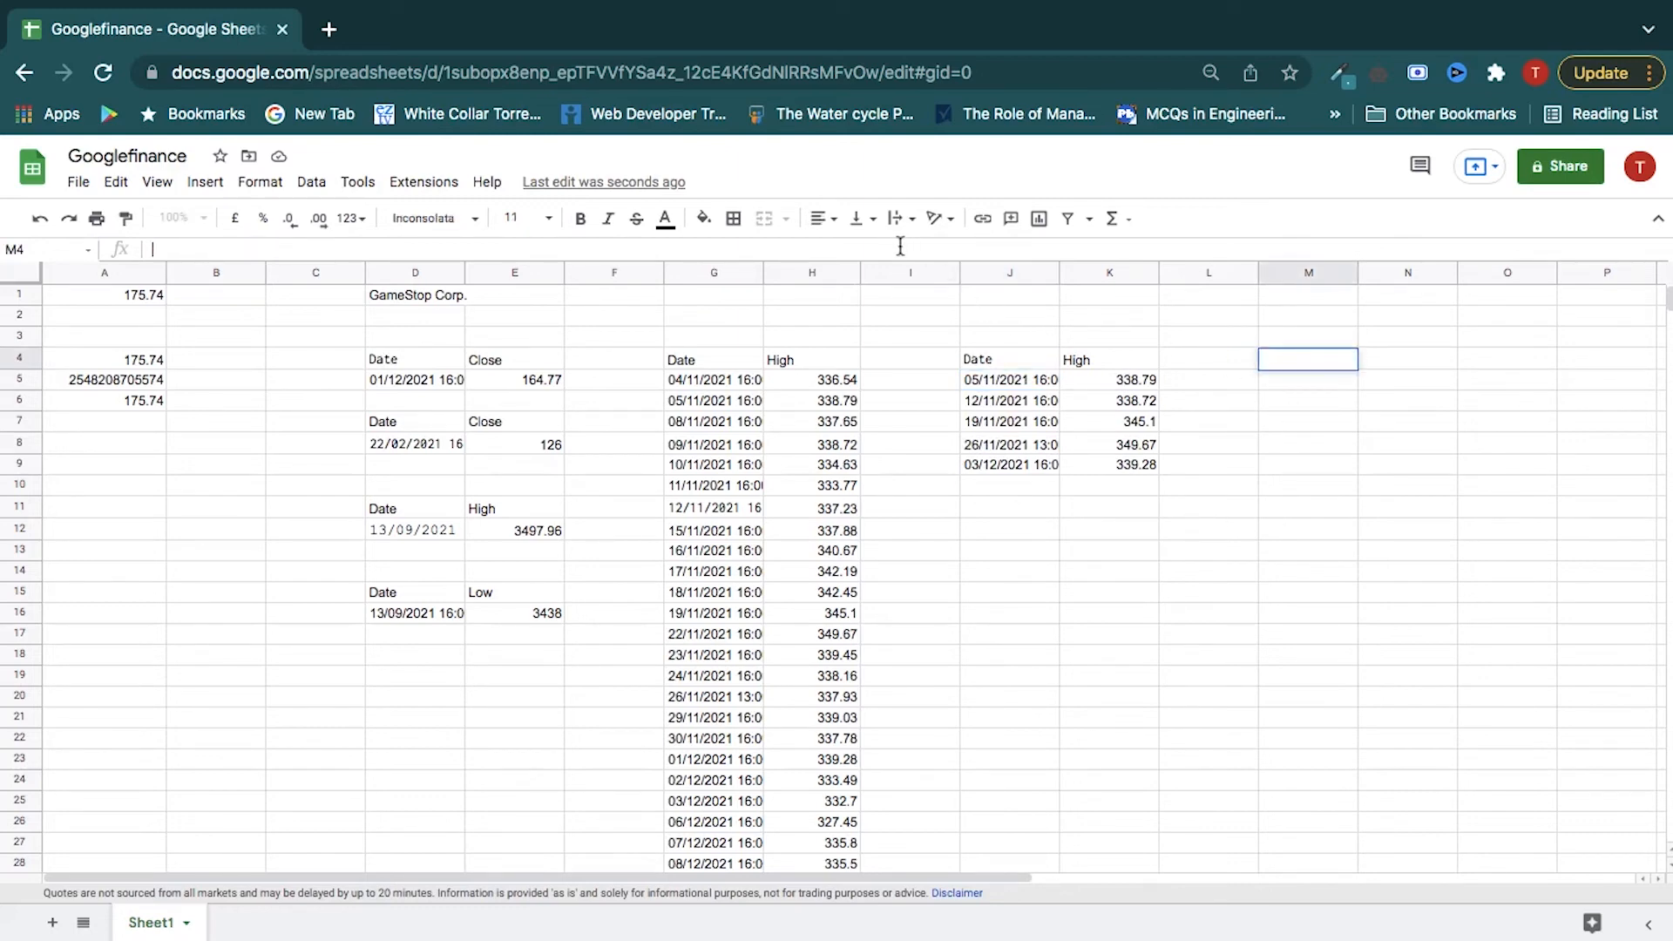
{"action": "key", "text": "ctrl+v"}
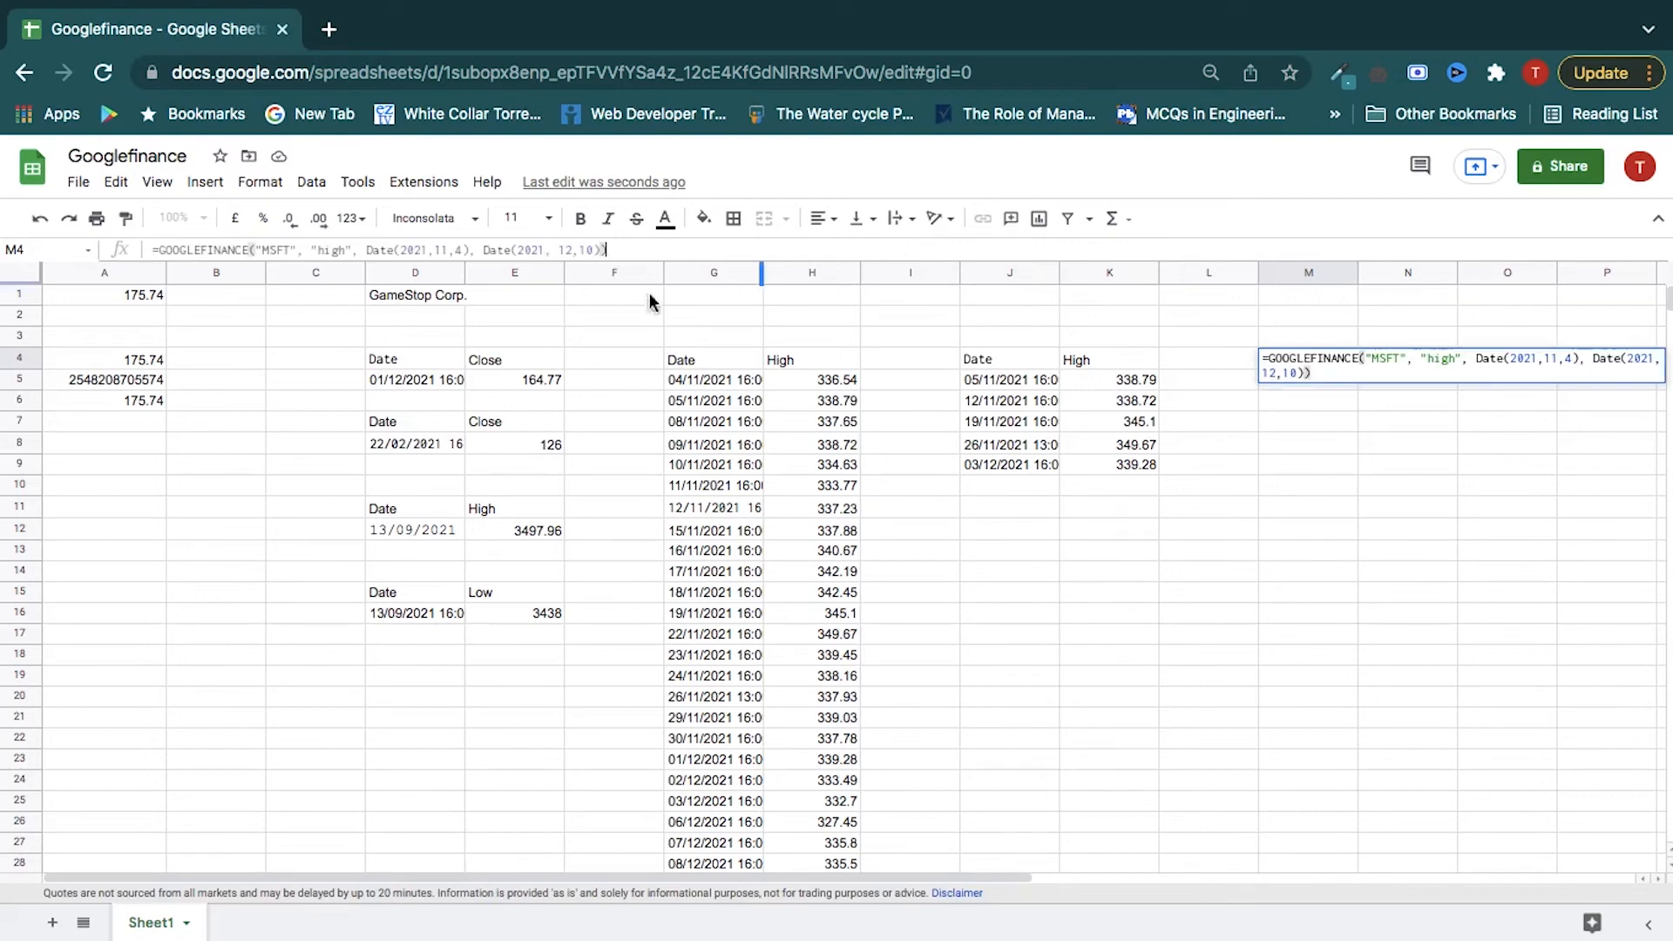
{"action": "left_click_drag", "start_coordinate": [486, 250], "coordinate": [600, 249]}
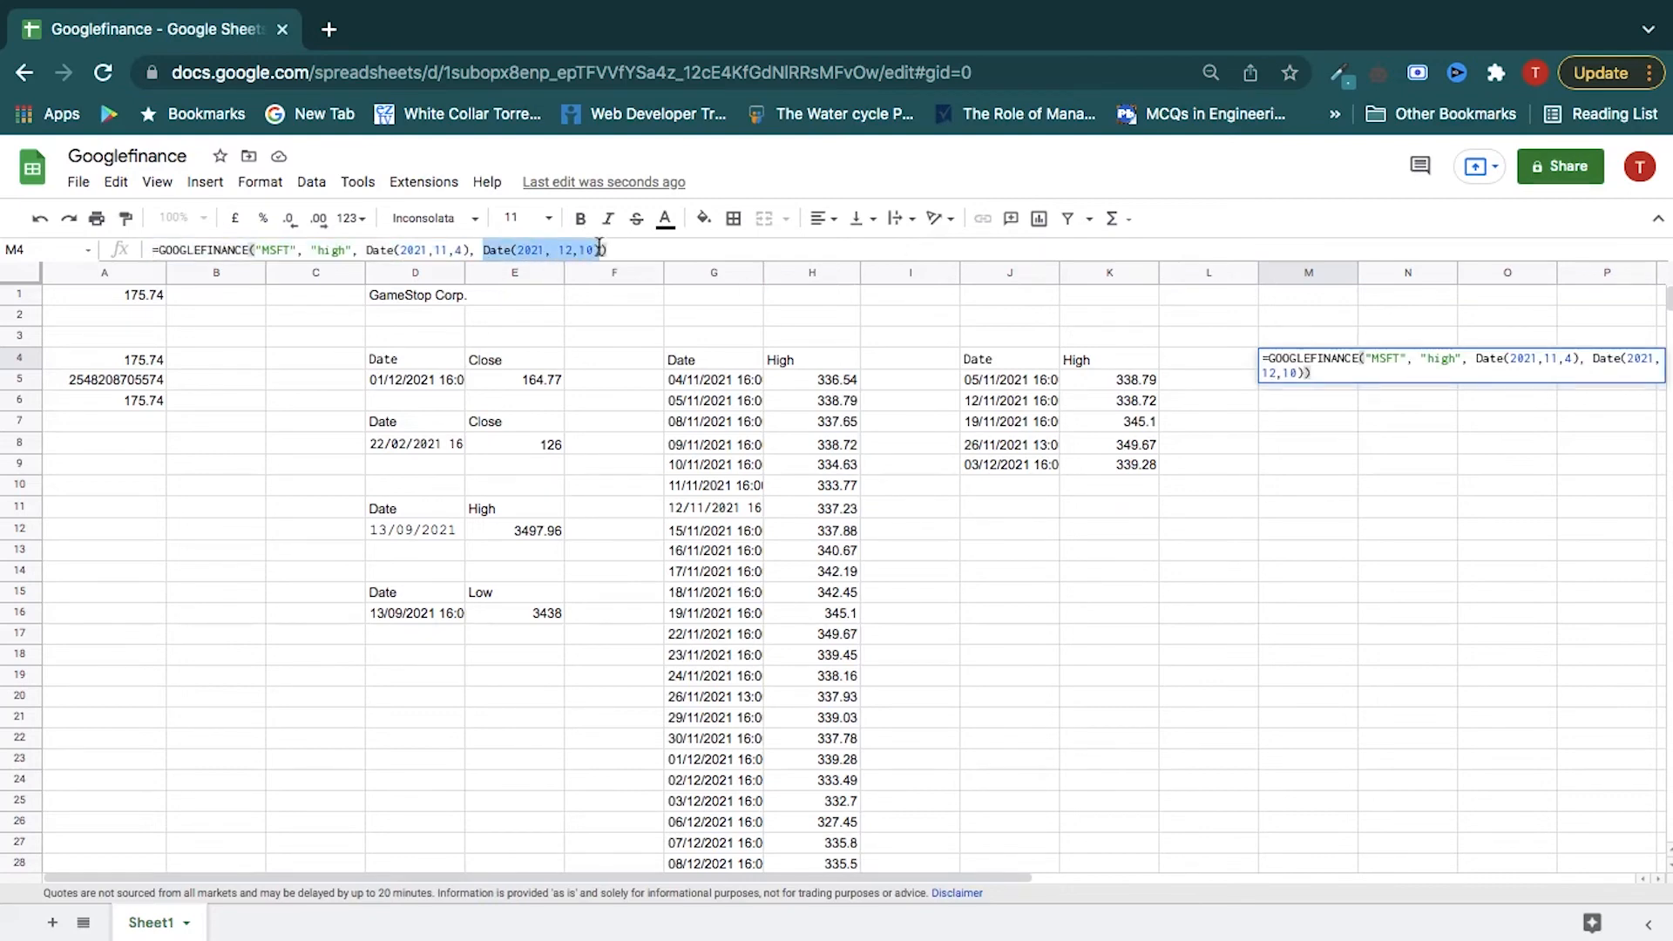
{"action": "key", "text": "BackSpace"}
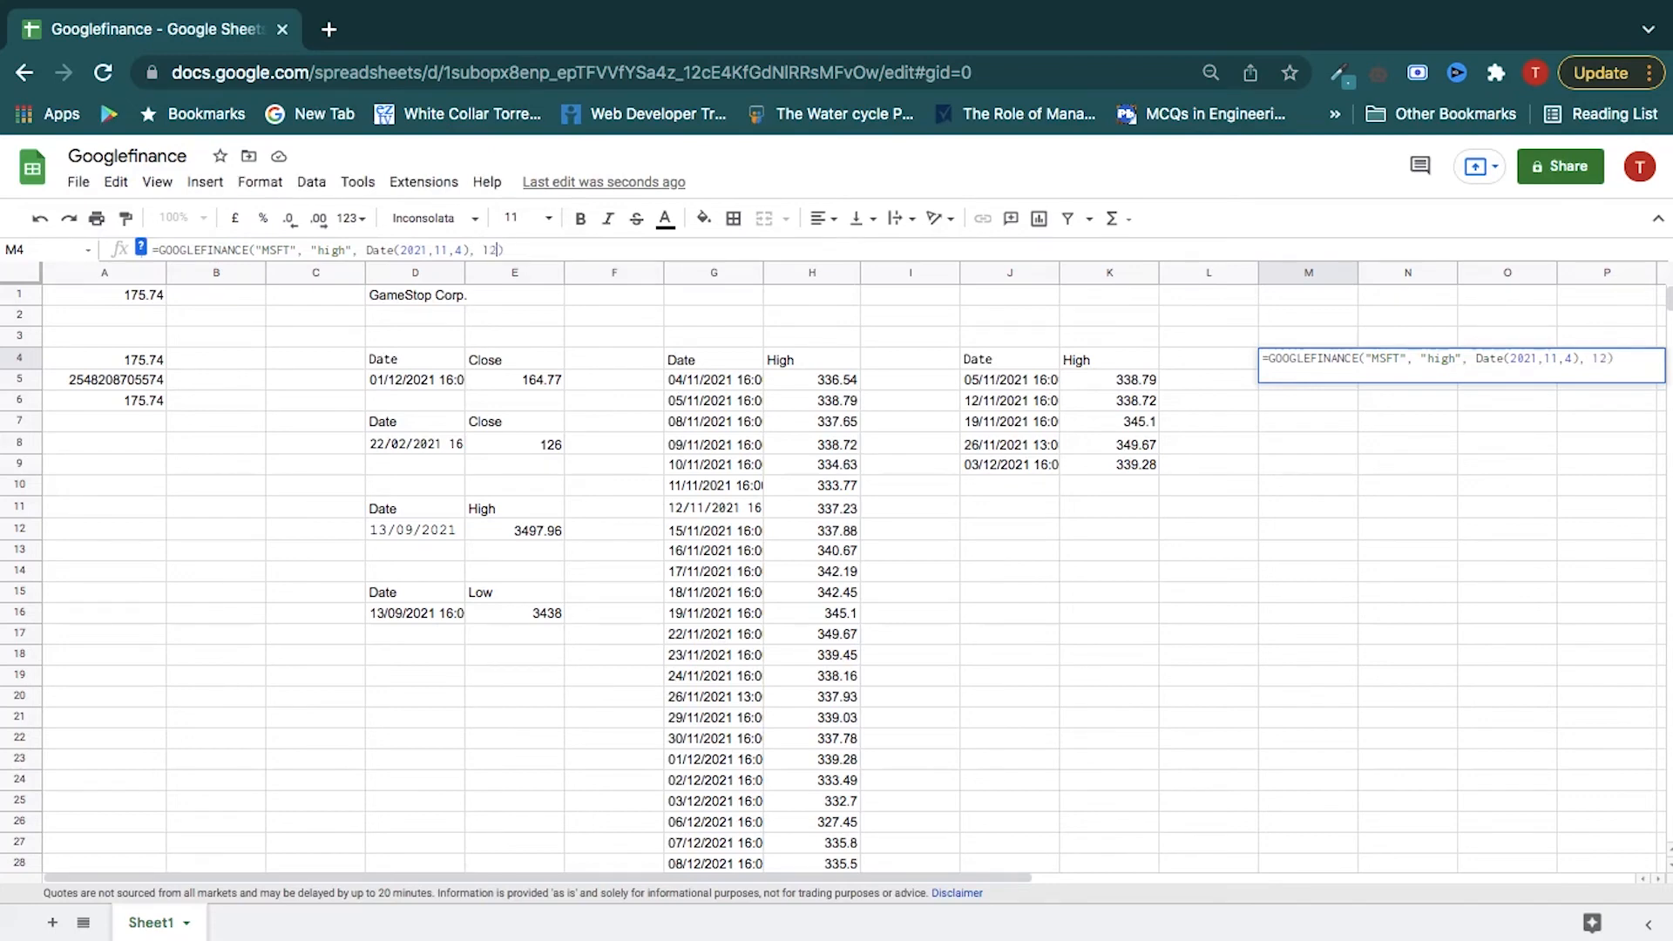
{"action": "key", "text": "Return"}
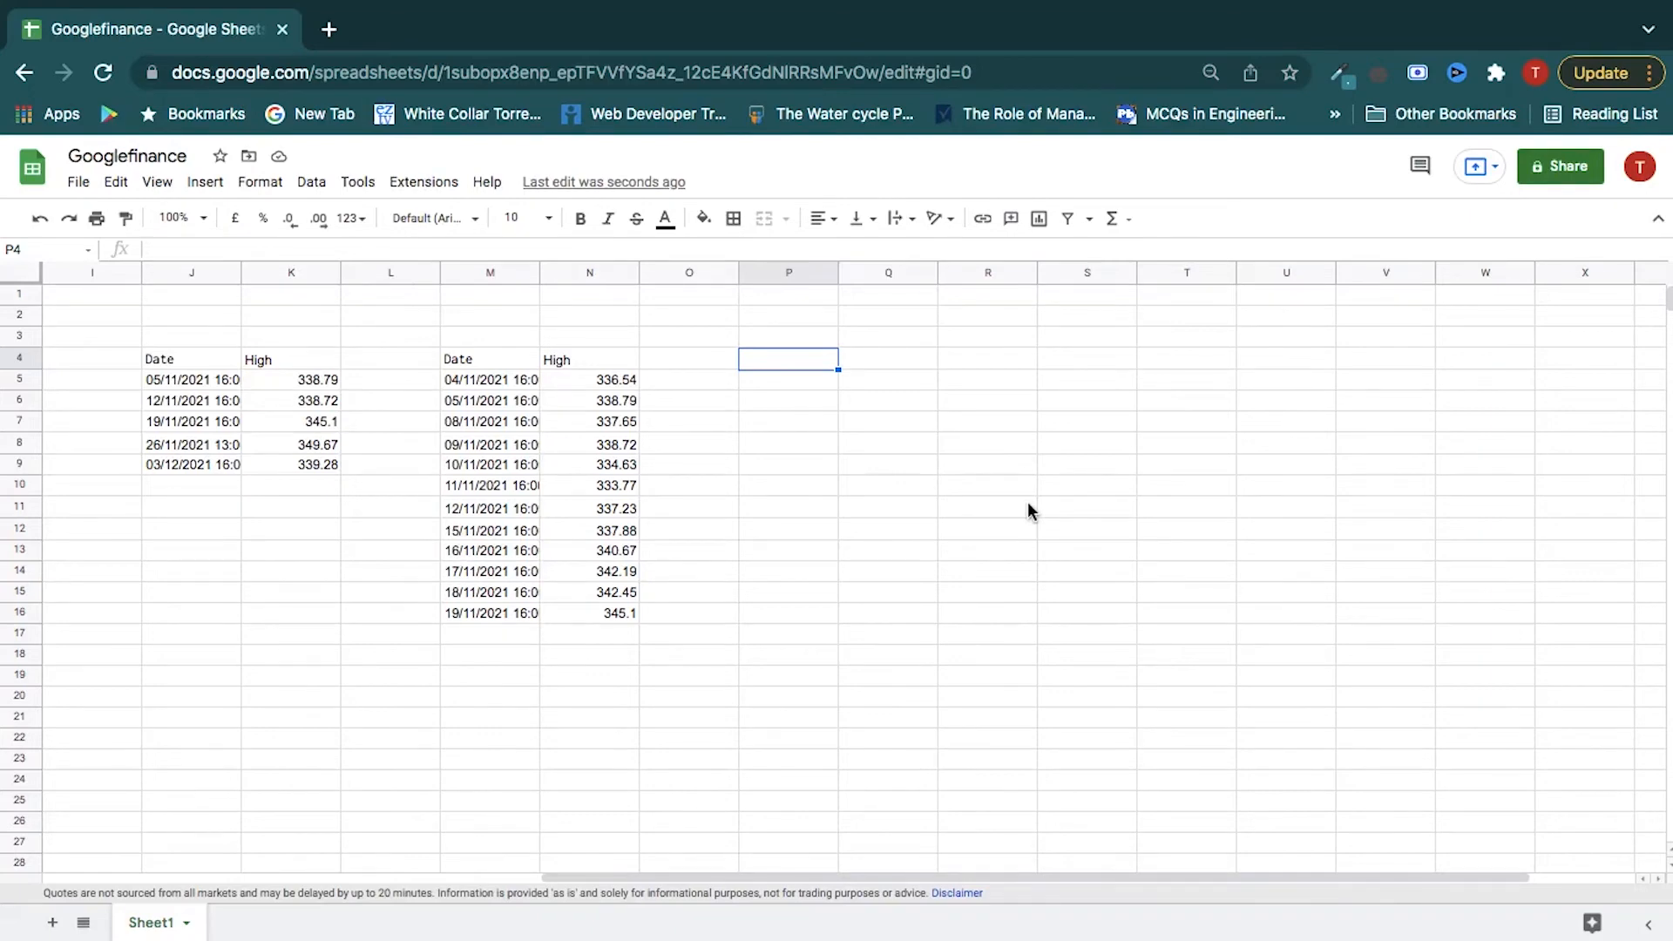
In P4, enter a GOOGLEFINANCE formula fetching the exchange rate for "CURRENCY:AUDAED".
{"action": "type", "text": "=GOOG"}
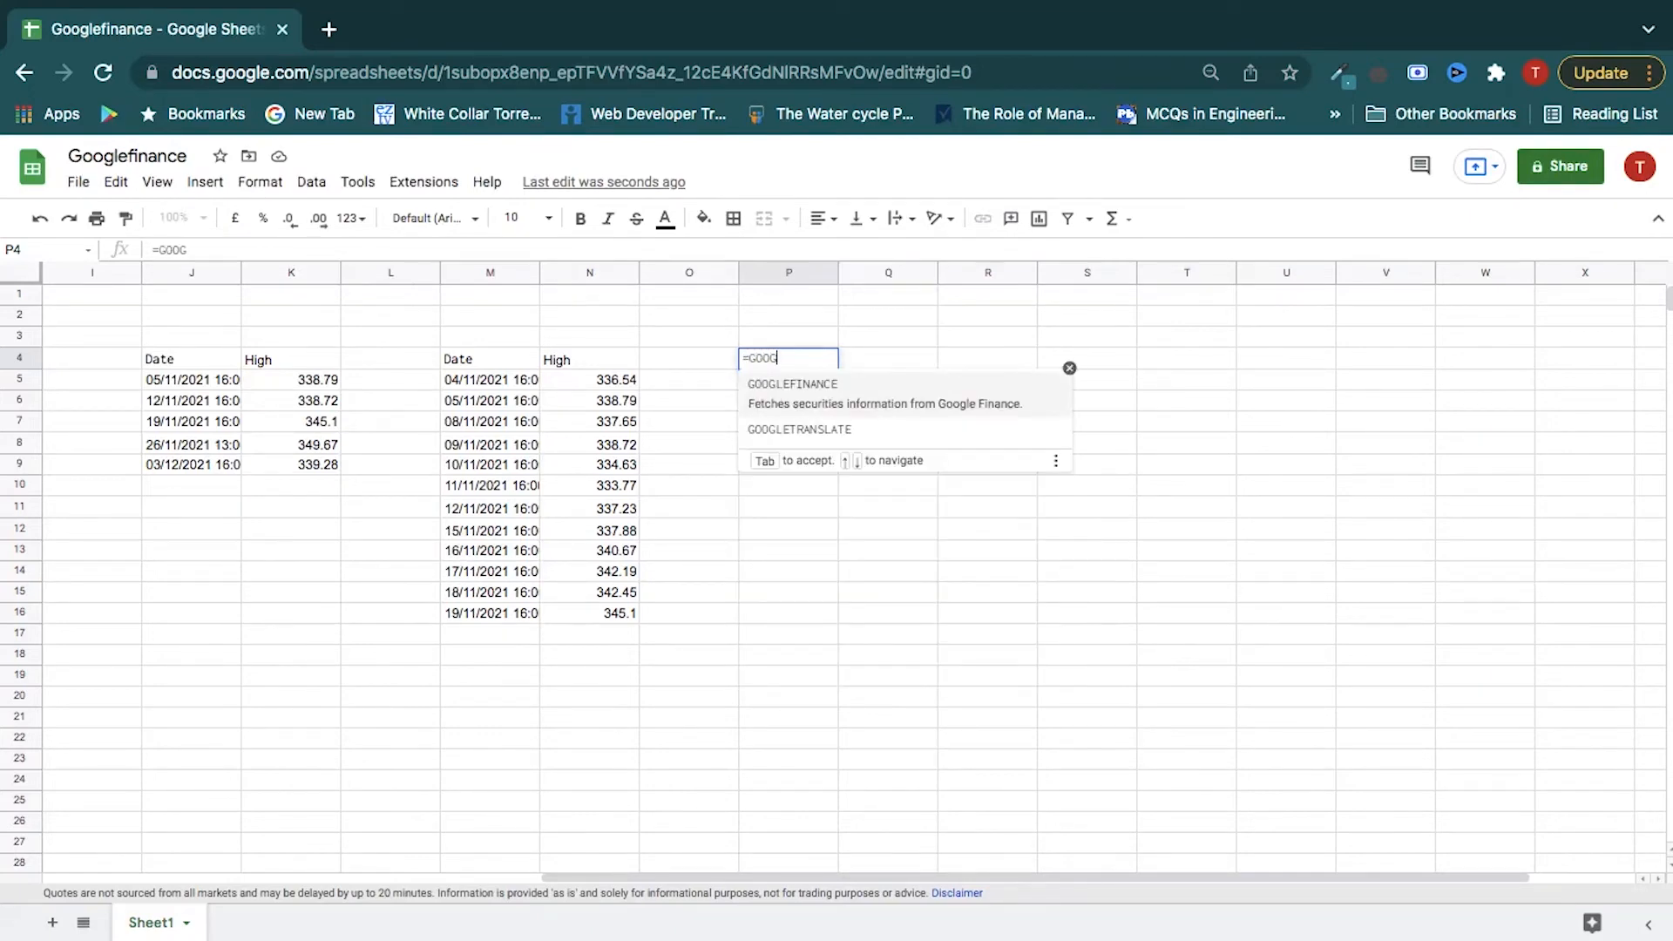
{"action": "key", "text": "Tab"}
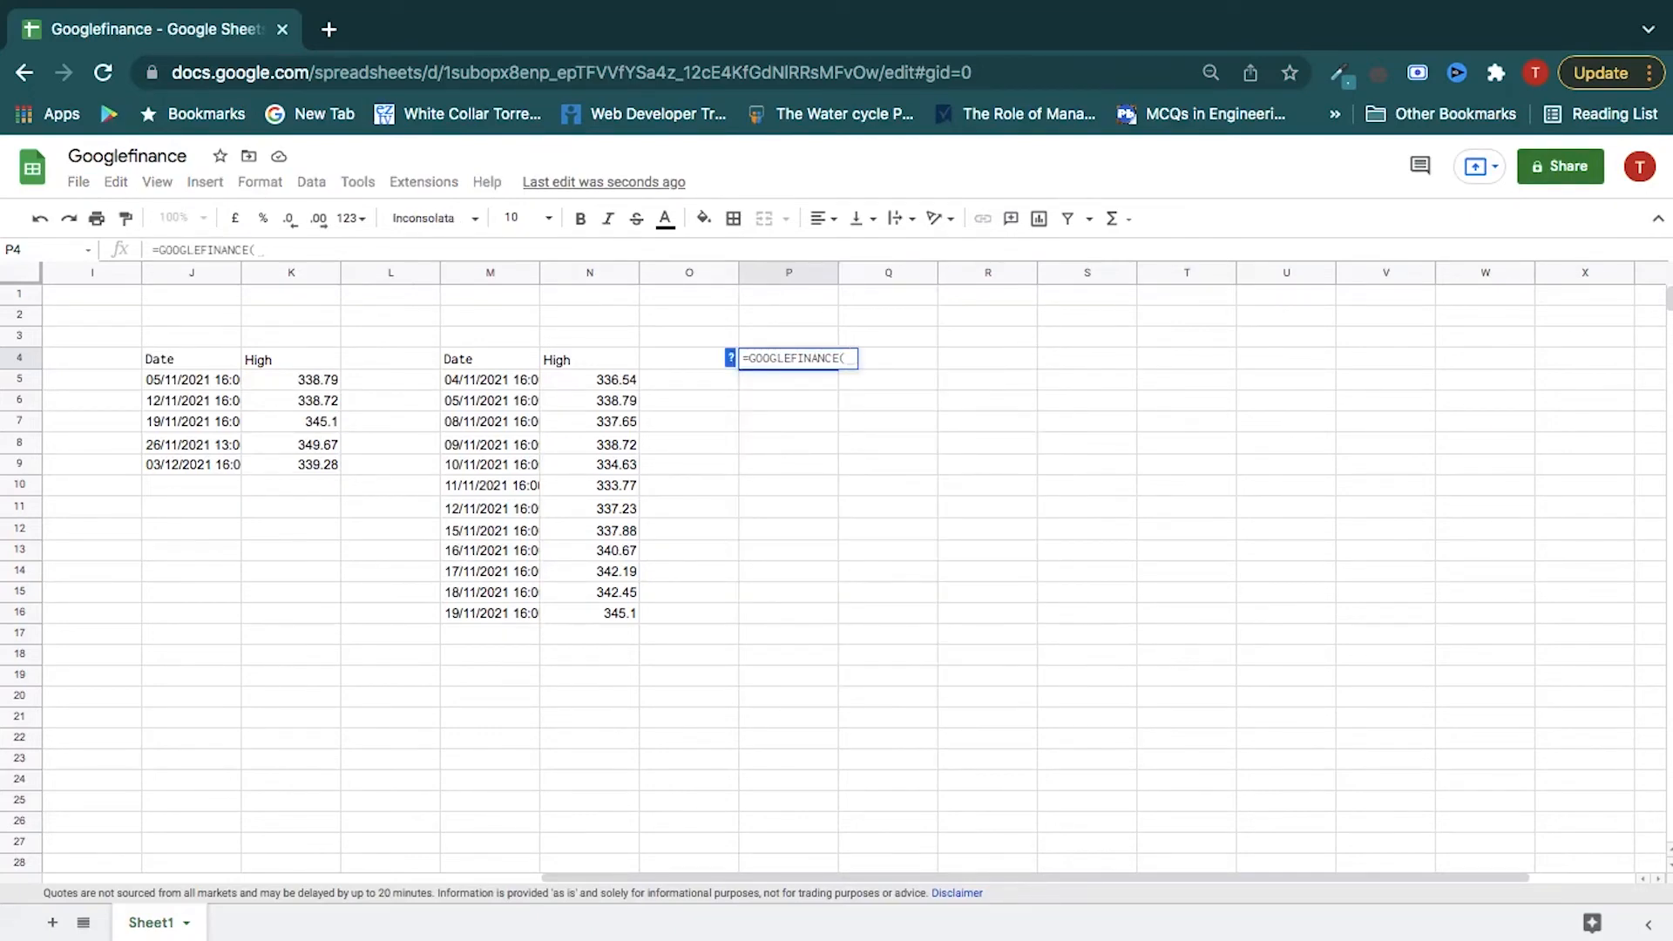
{"action": "type", "text": "\"CURRE"}
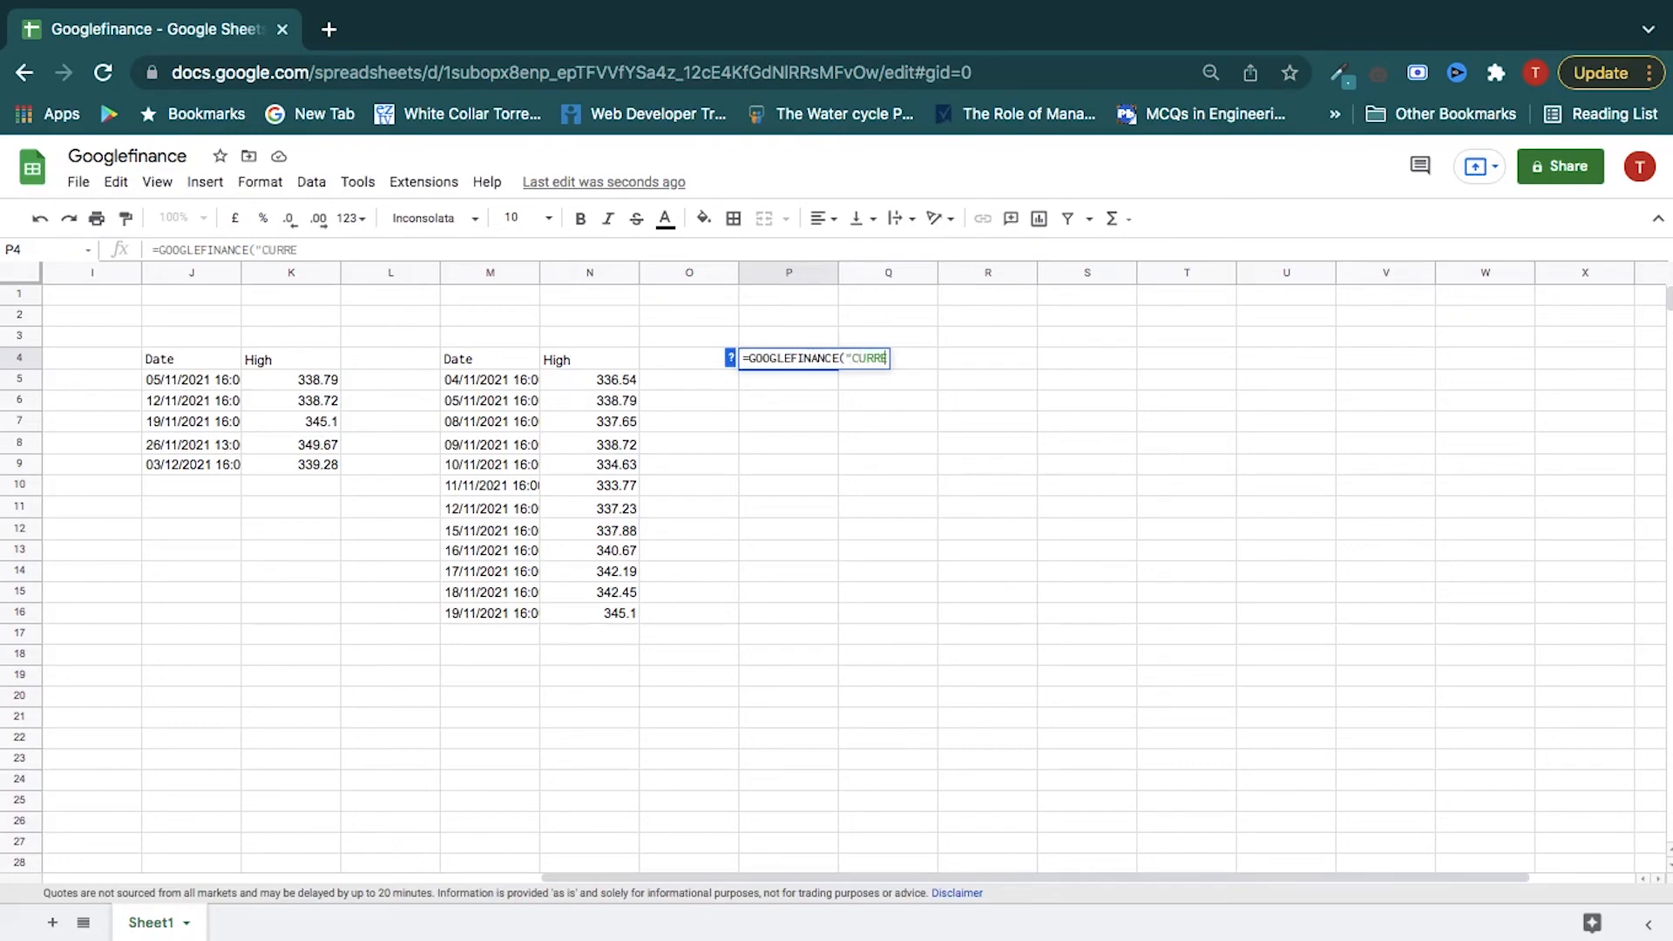
{"action": "type", "text": "NCY:AUDAED"}
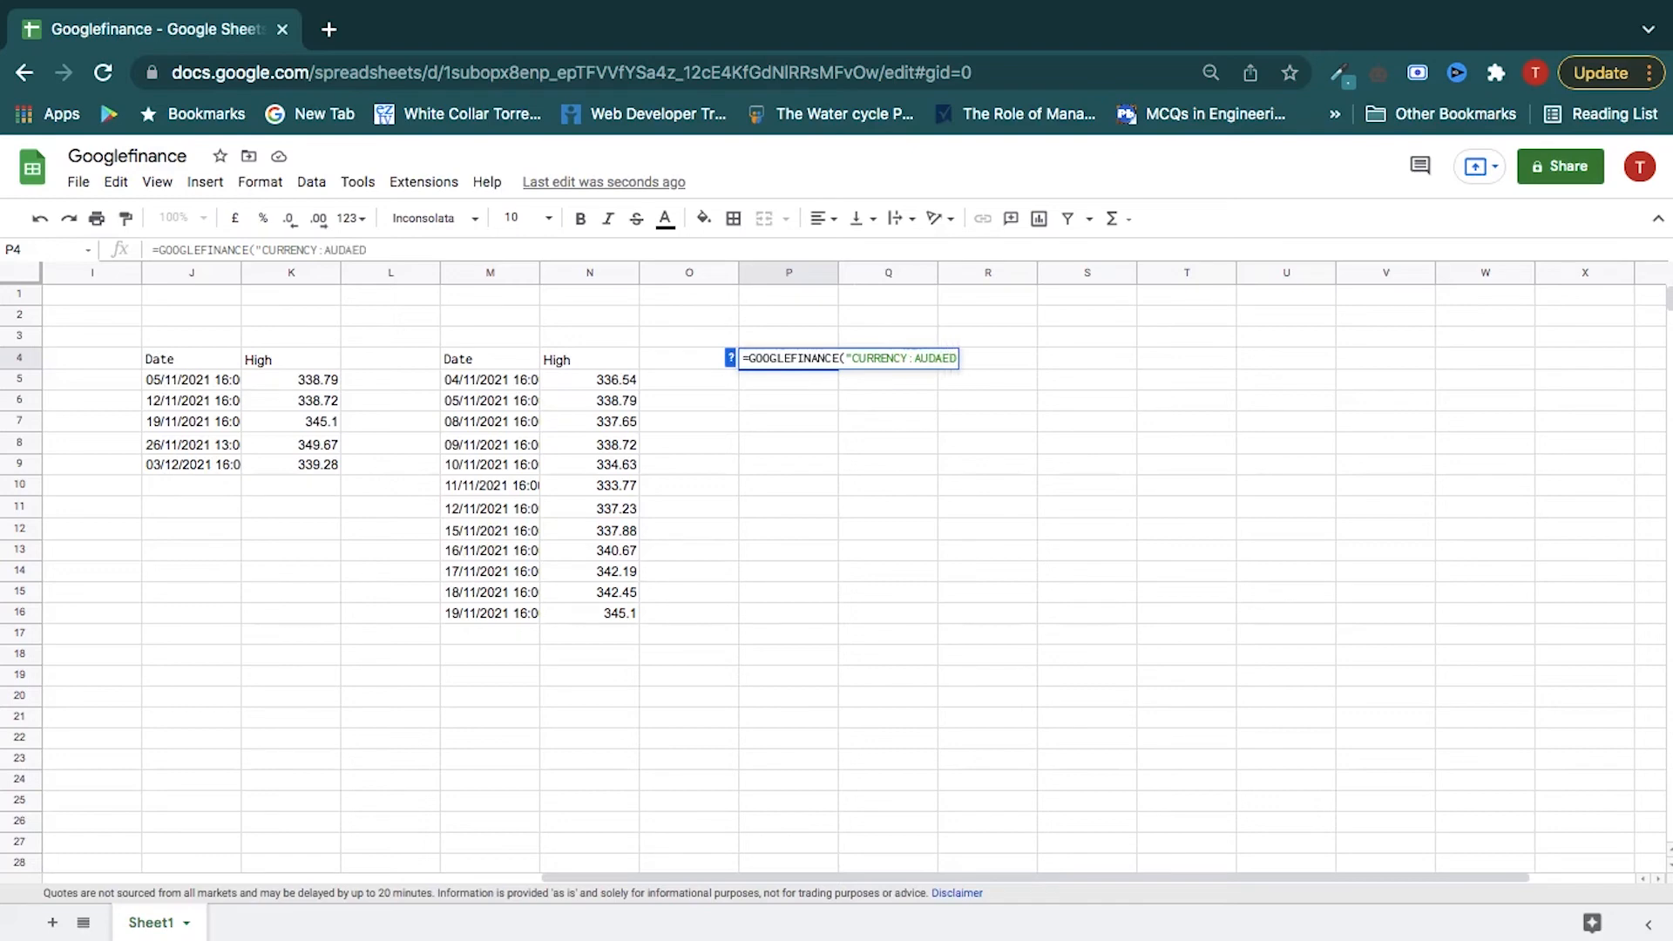
{"action": "type", "text": "\")"}
{"action": "key", "text": "Return"}
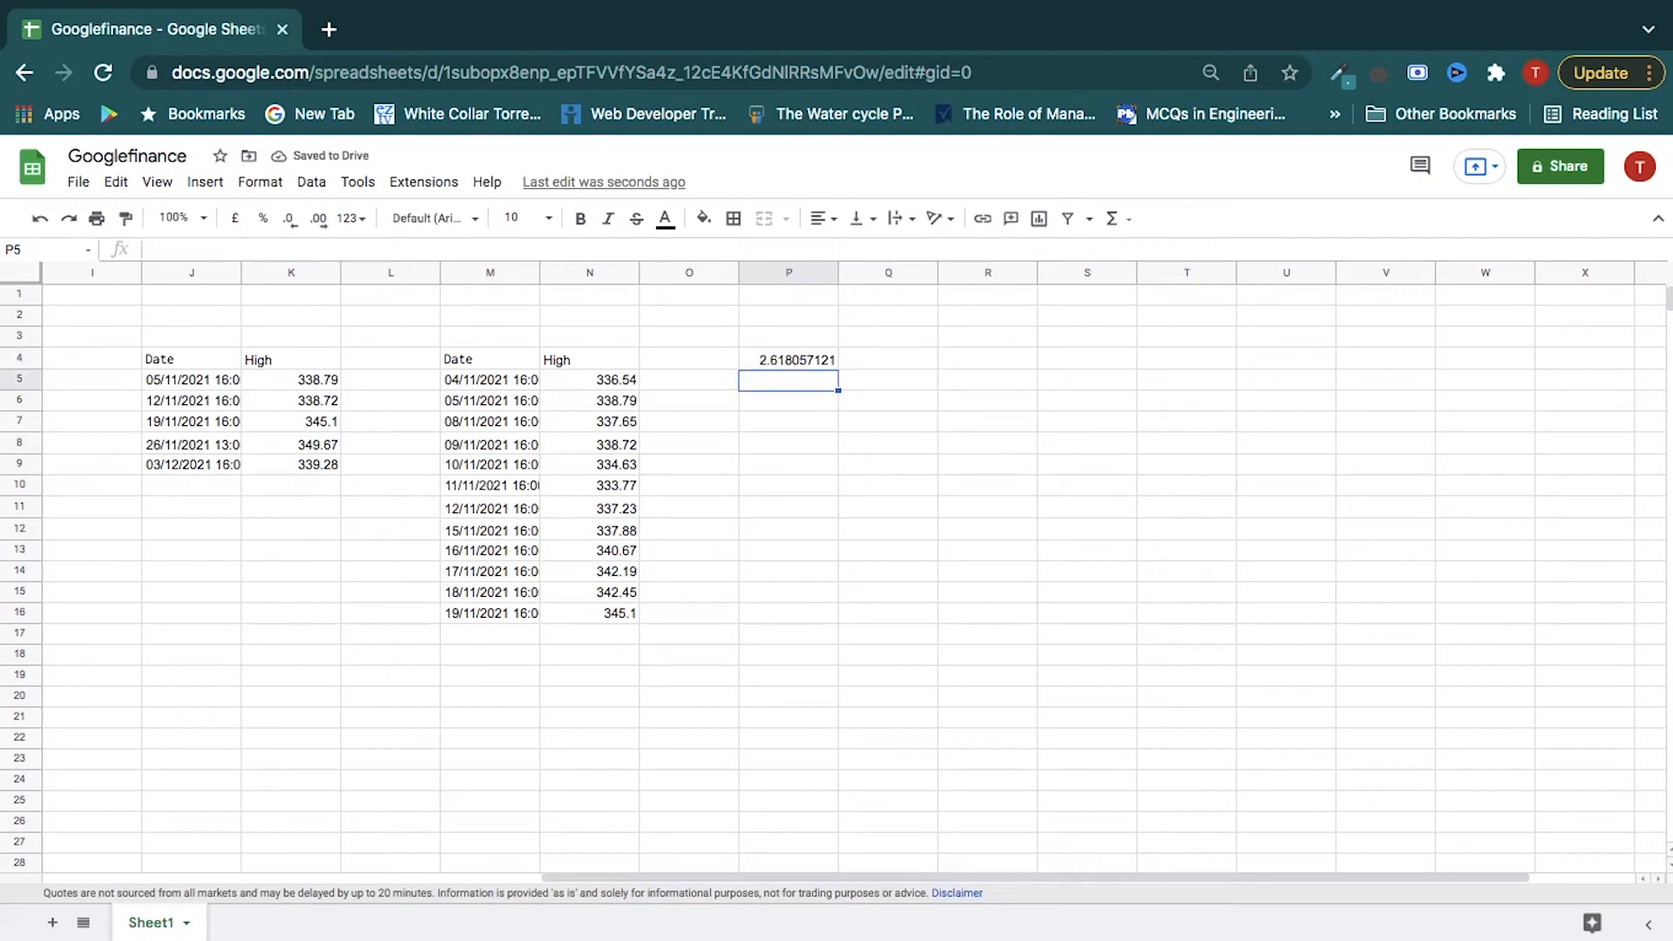
Enter the same GOOGLEFINANCE formula for "CURRENCY:AUDAED" again in P6.
{"action": "key", "text": "Down"}
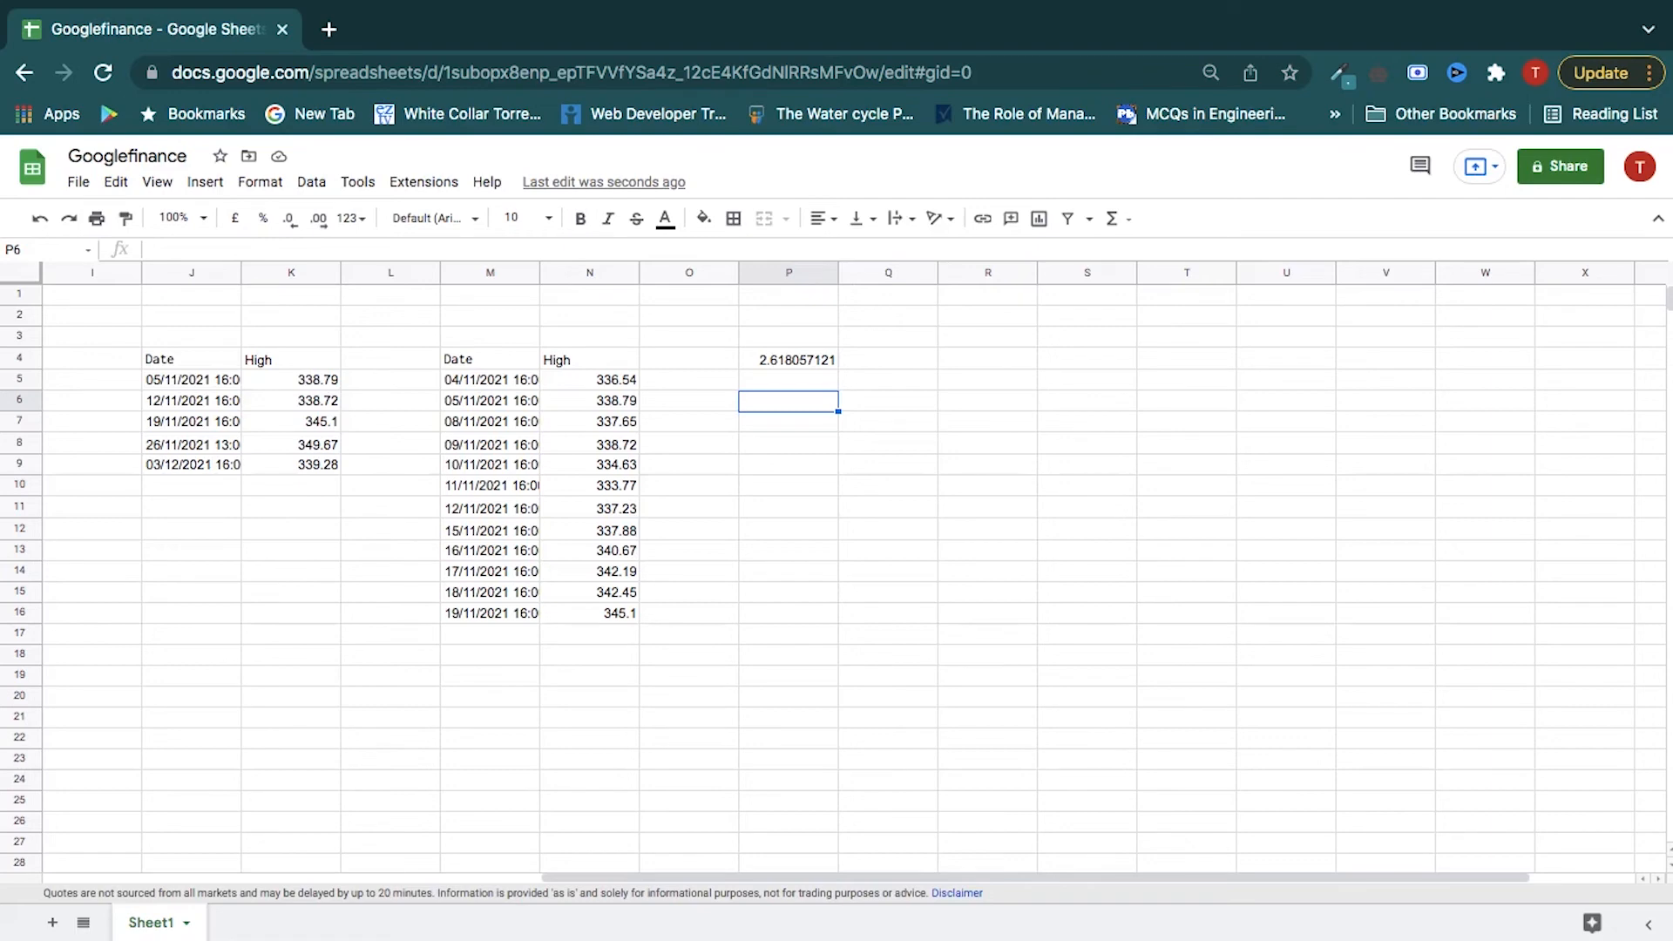
{"action": "type", "text": "=GOOGL"}
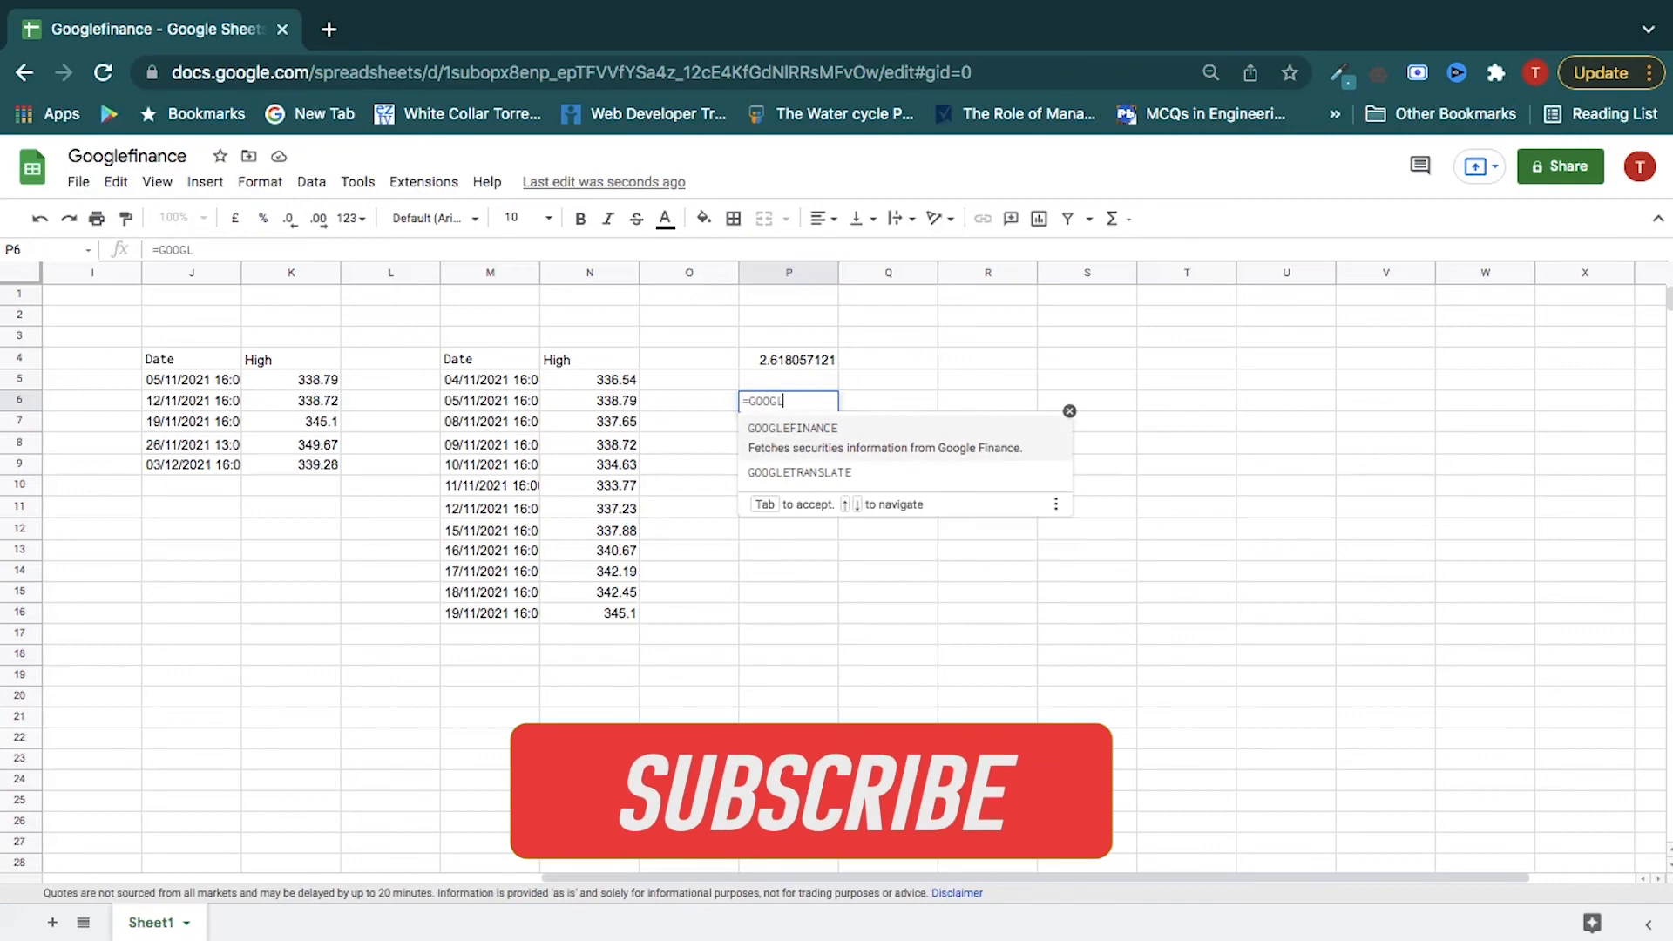
{"action": "key", "text": "Tab"}
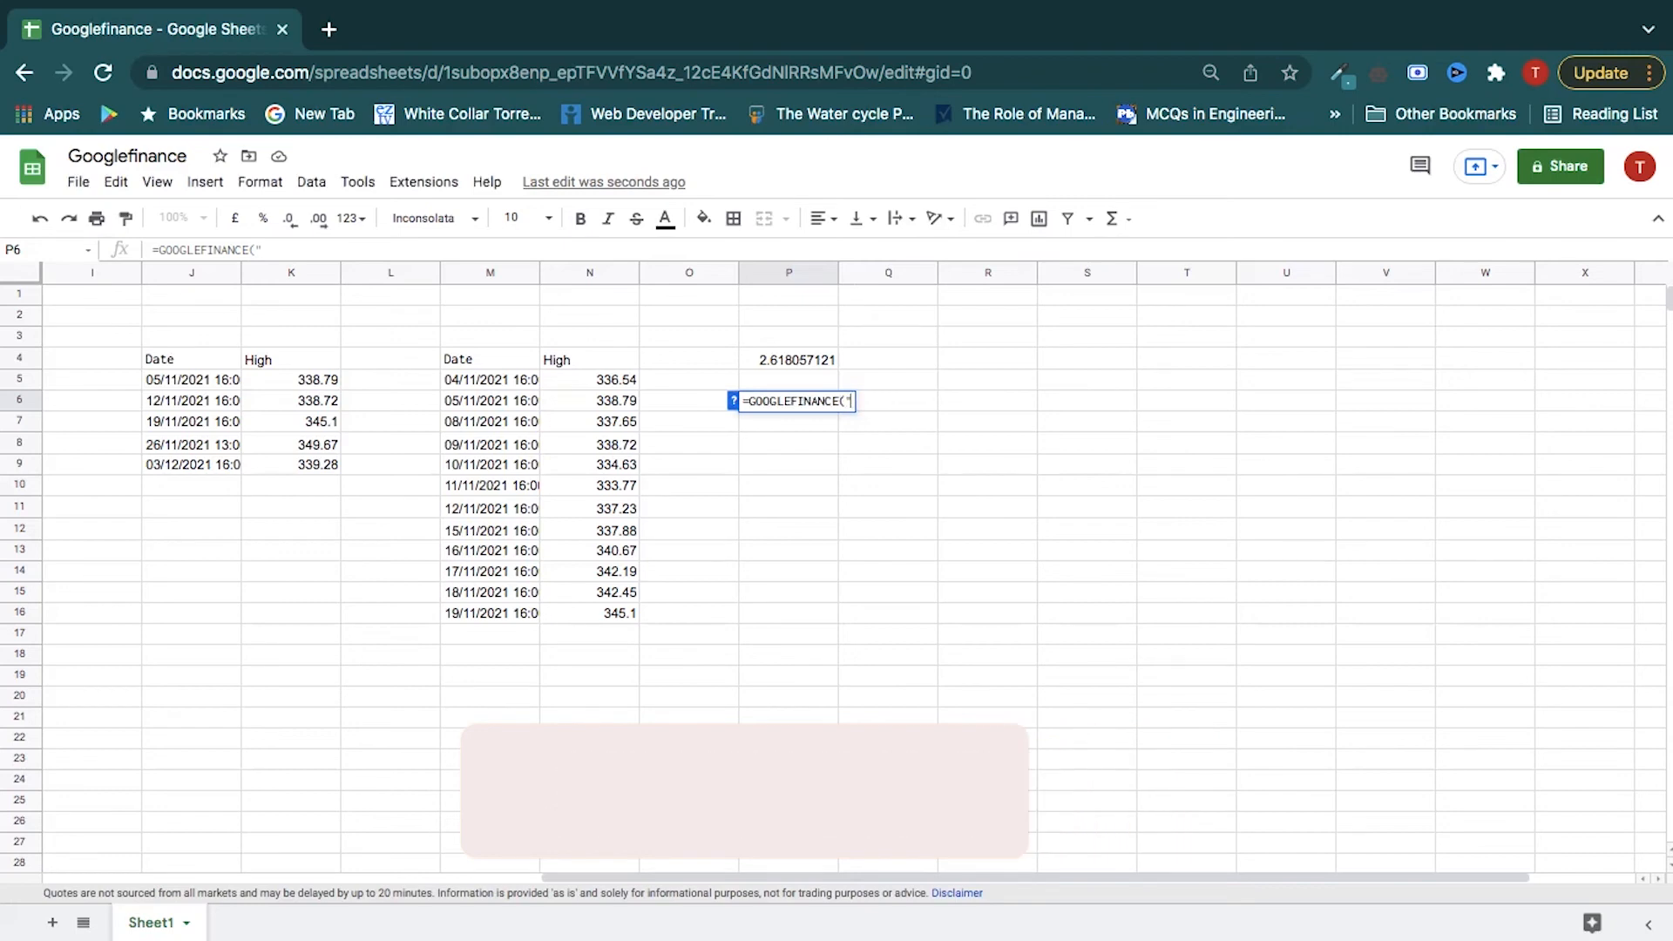
{"action": "type", "text": "\"CURRENCY:"}
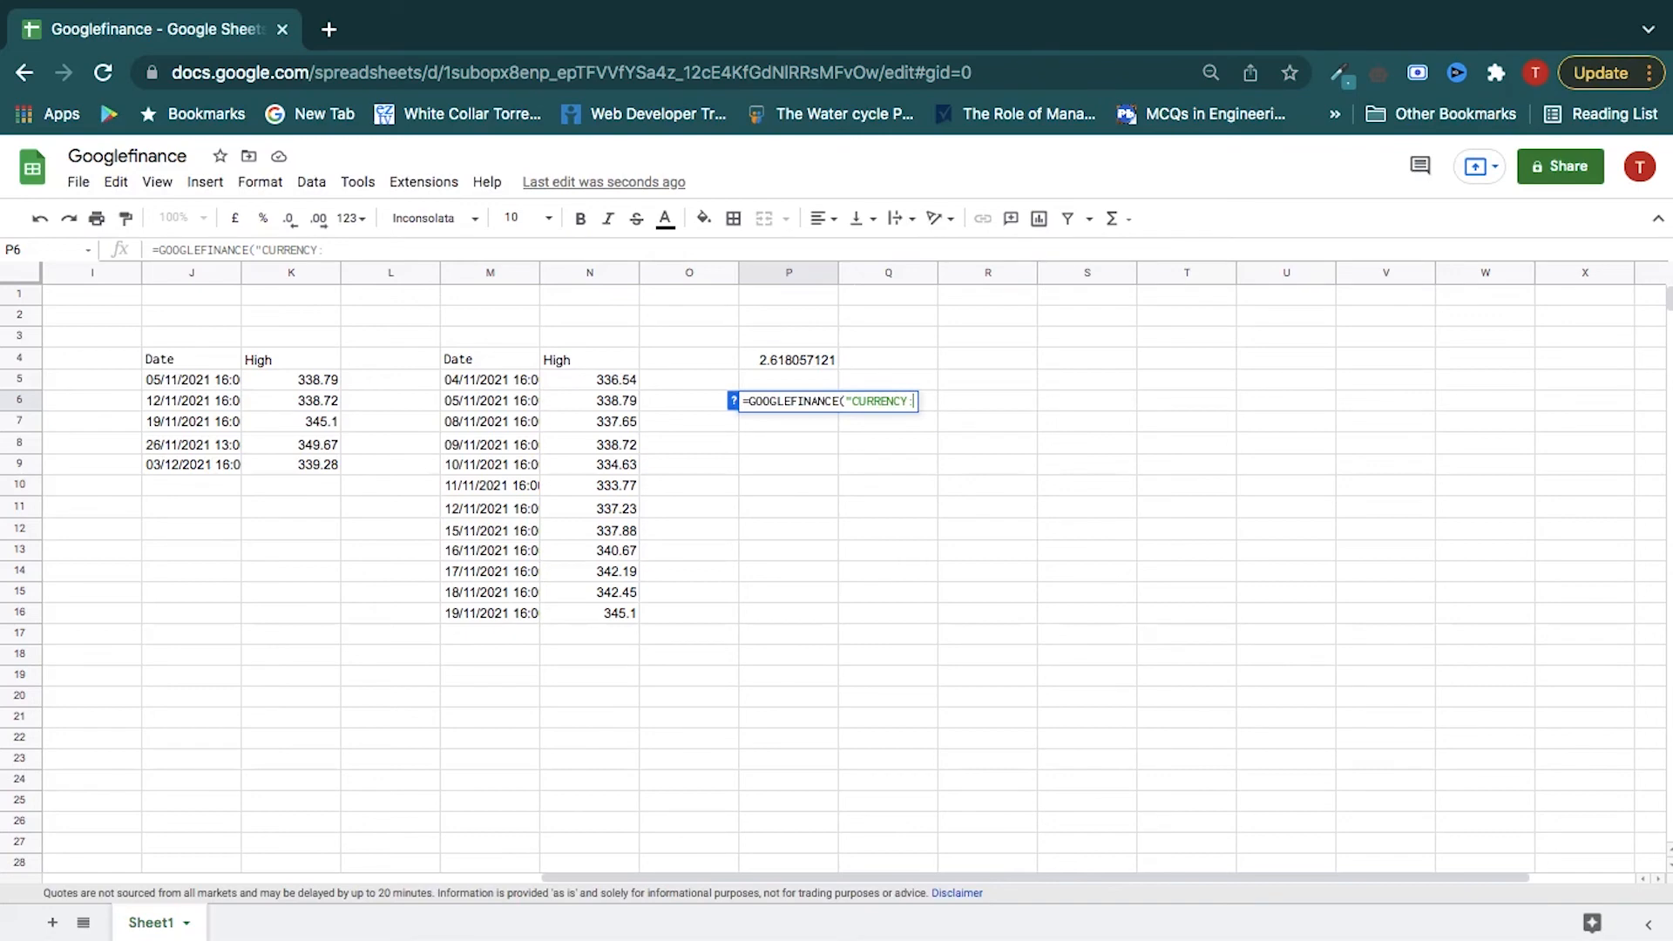
{"action": "type", "text": "AUDAED"}
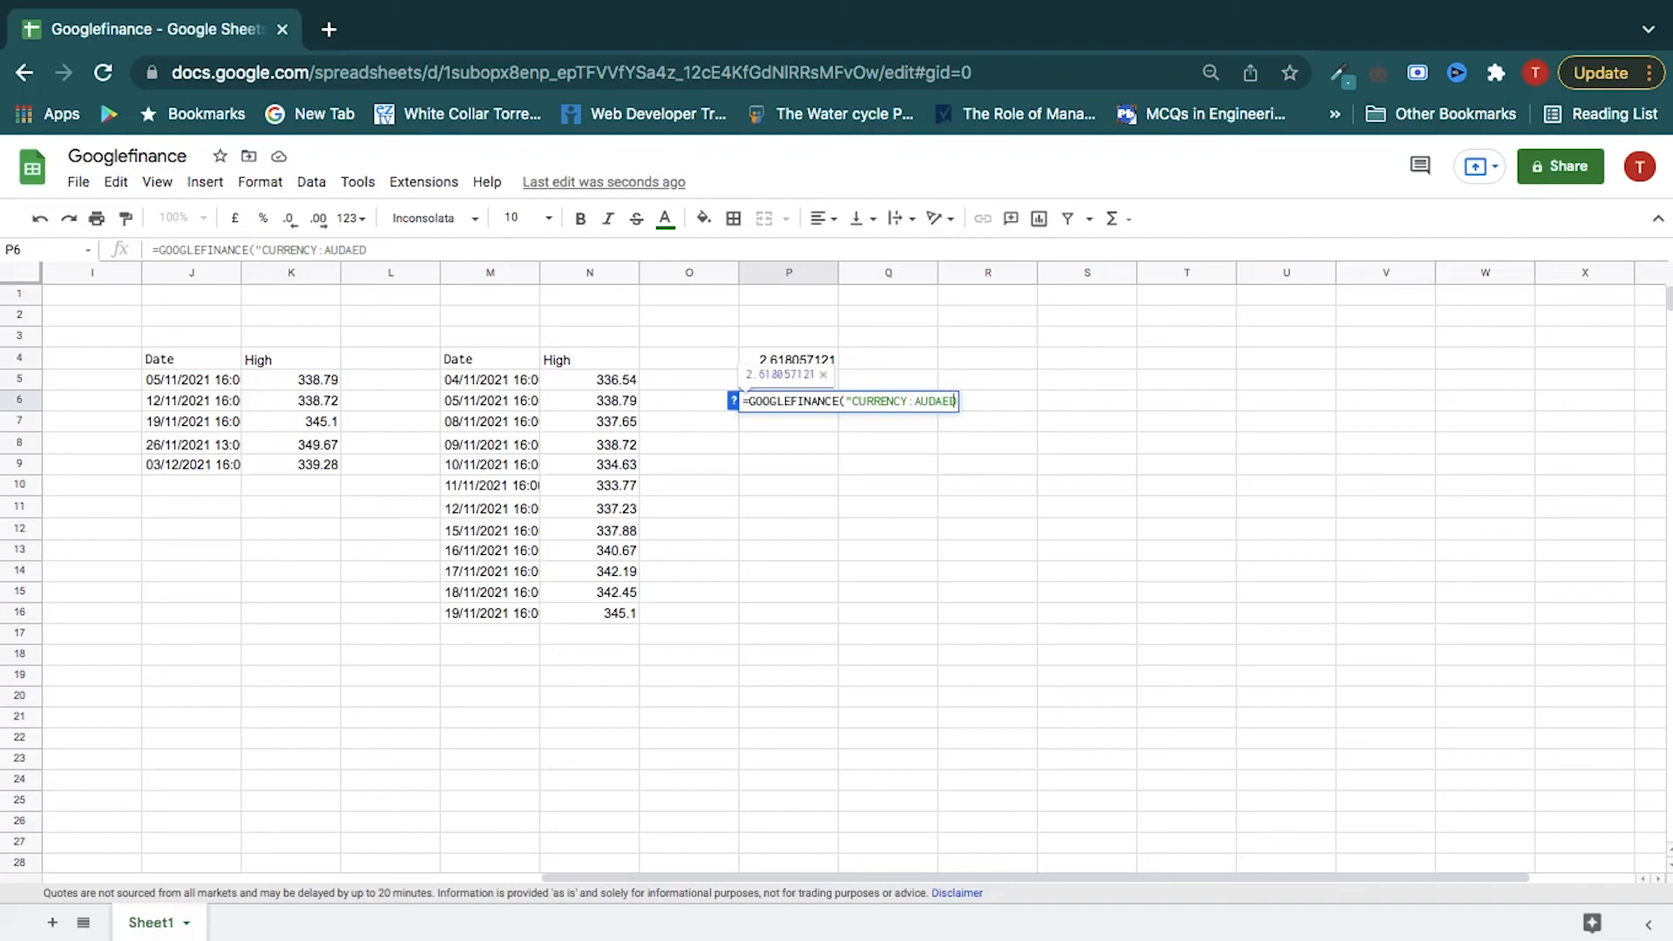
{"action": "type", "text": "\")"}
{"action": "key", "text": "Return"}
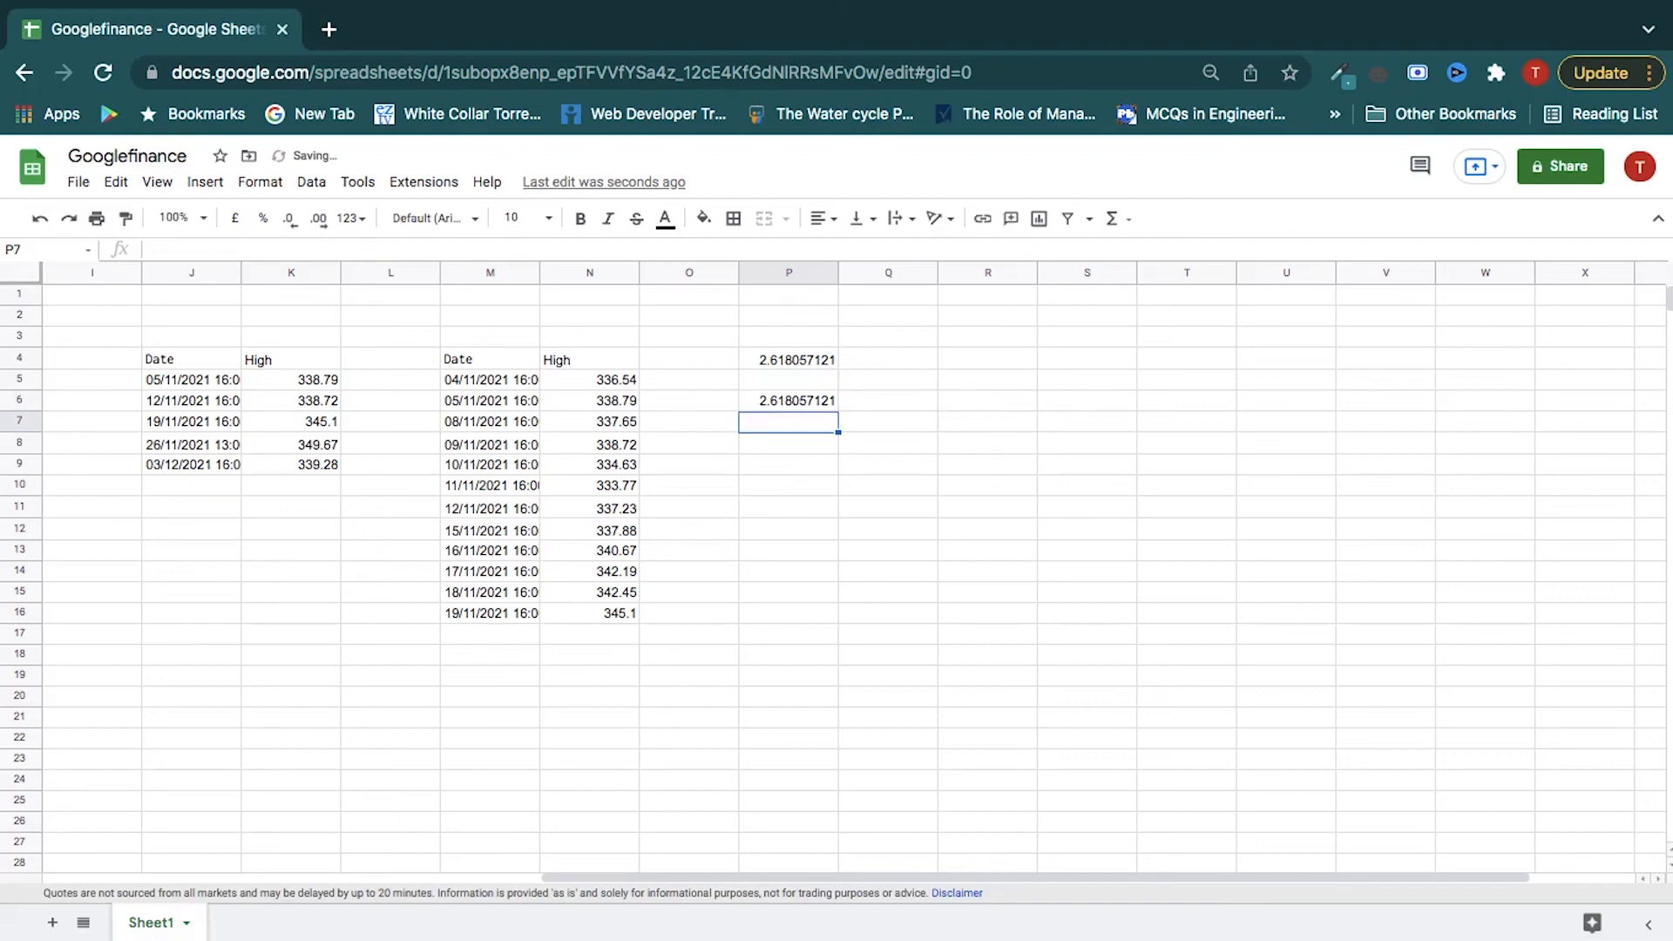
In P8, enter a GOOGLEFINANCE formula fetching the "PRICE" of "CURRENCY:INRUSD" on DATE(2020,11,25).
{"action": "key", "text": "Down"}
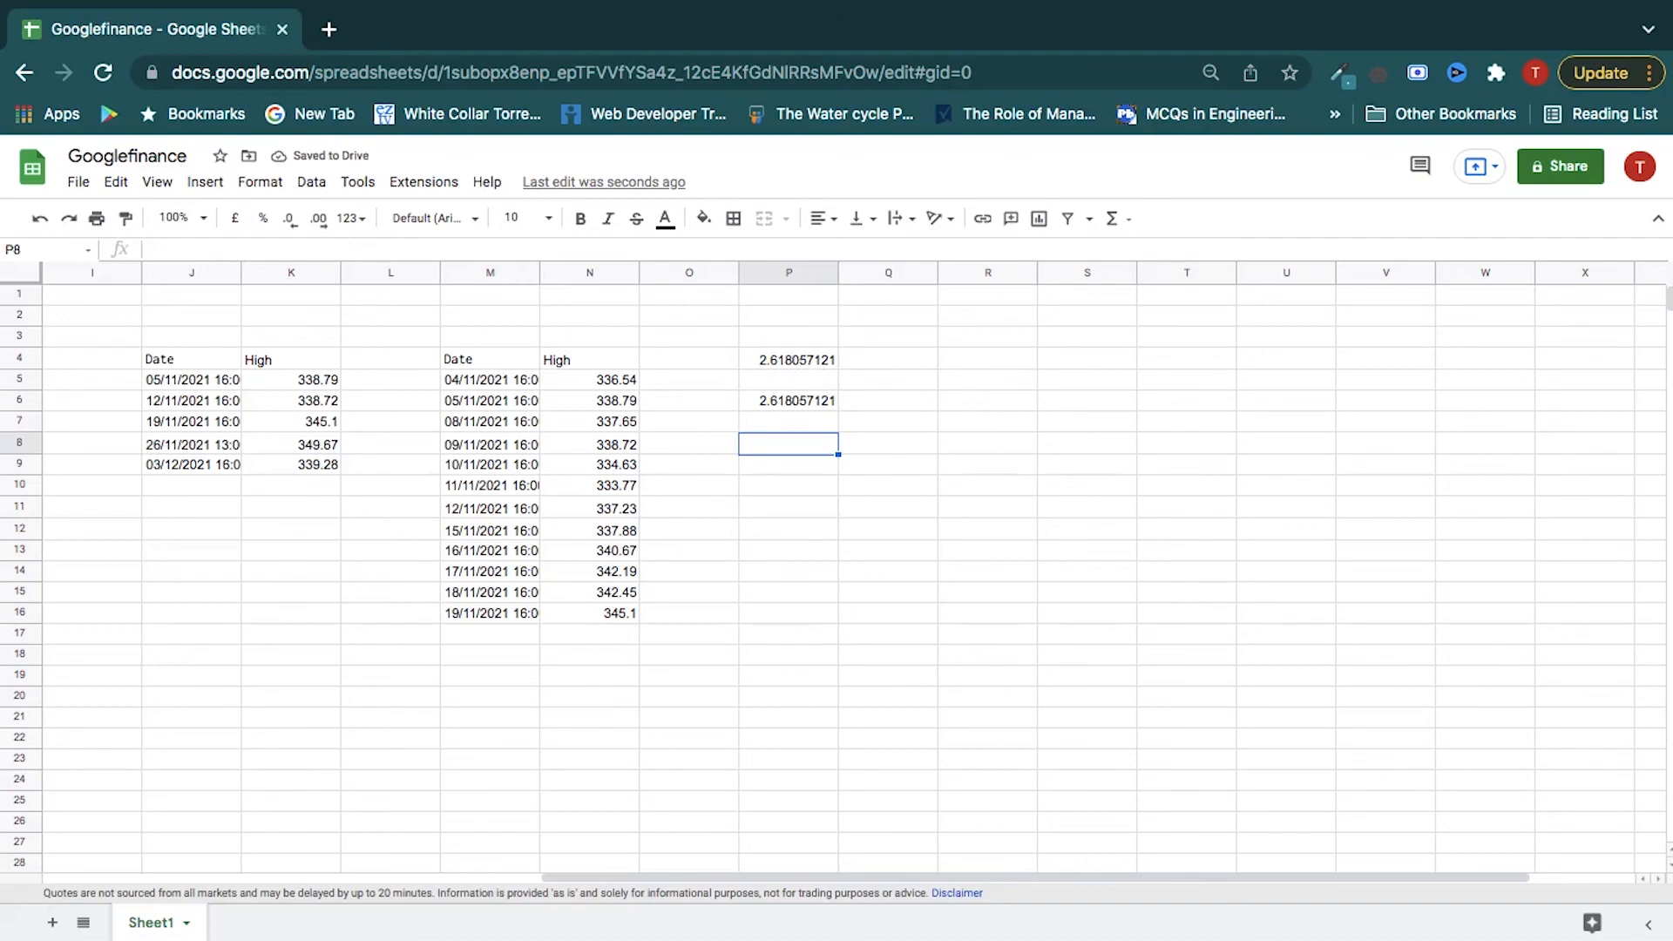
{"action": "type", "text": "=goog"}
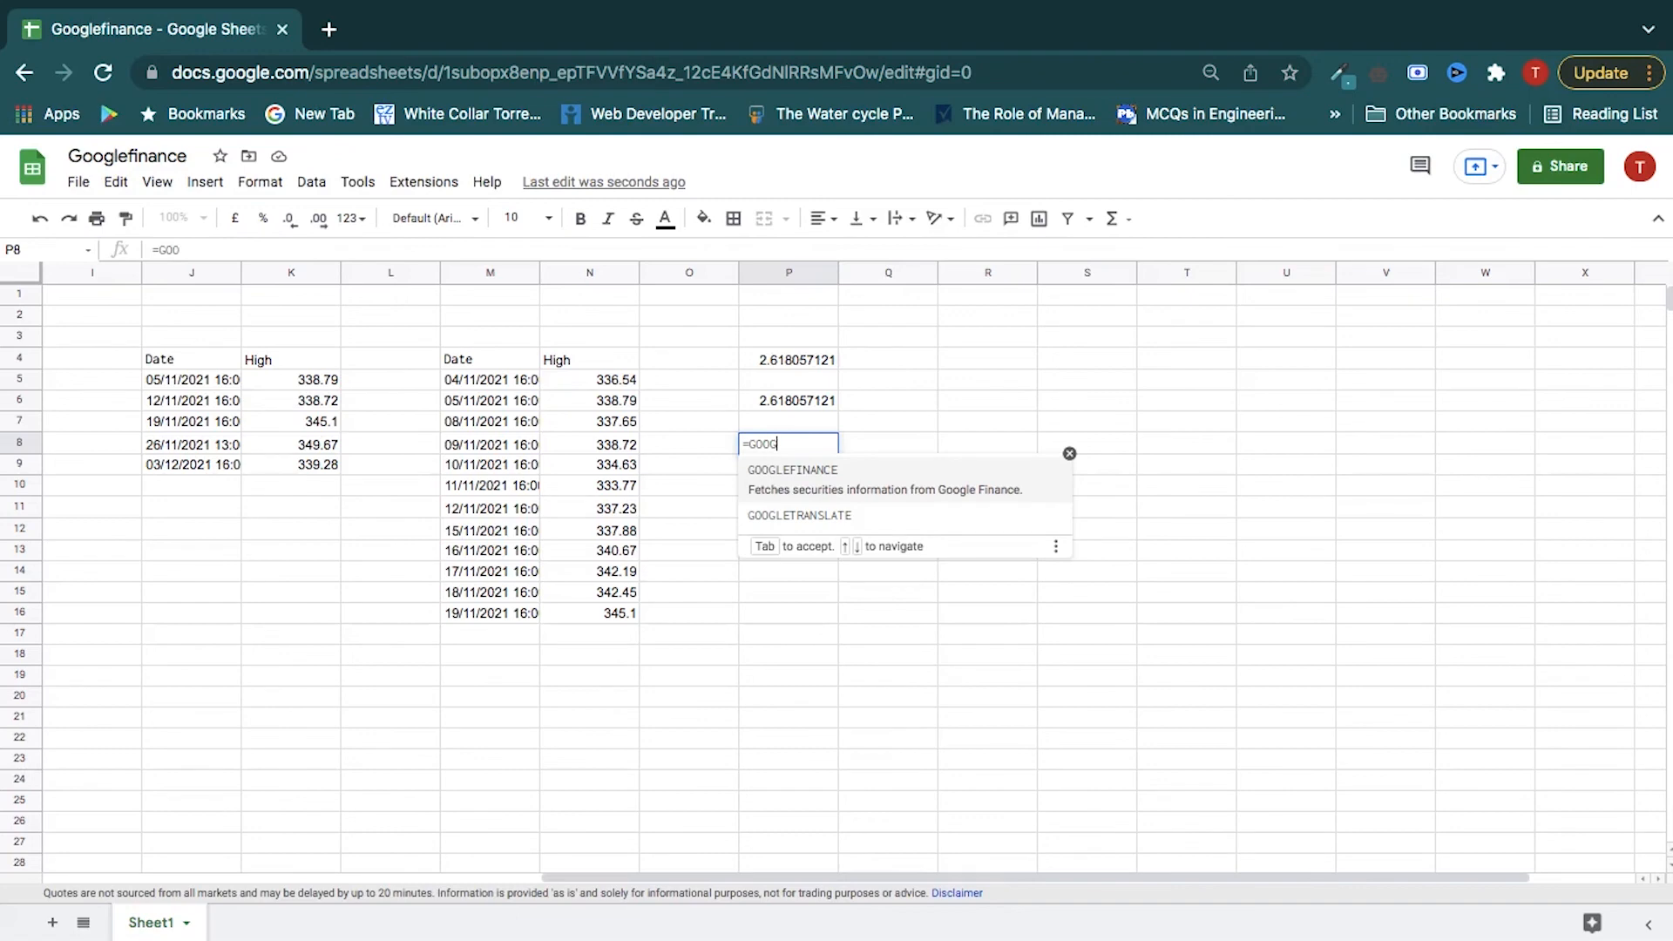
{"action": "key", "text": "Tab"}
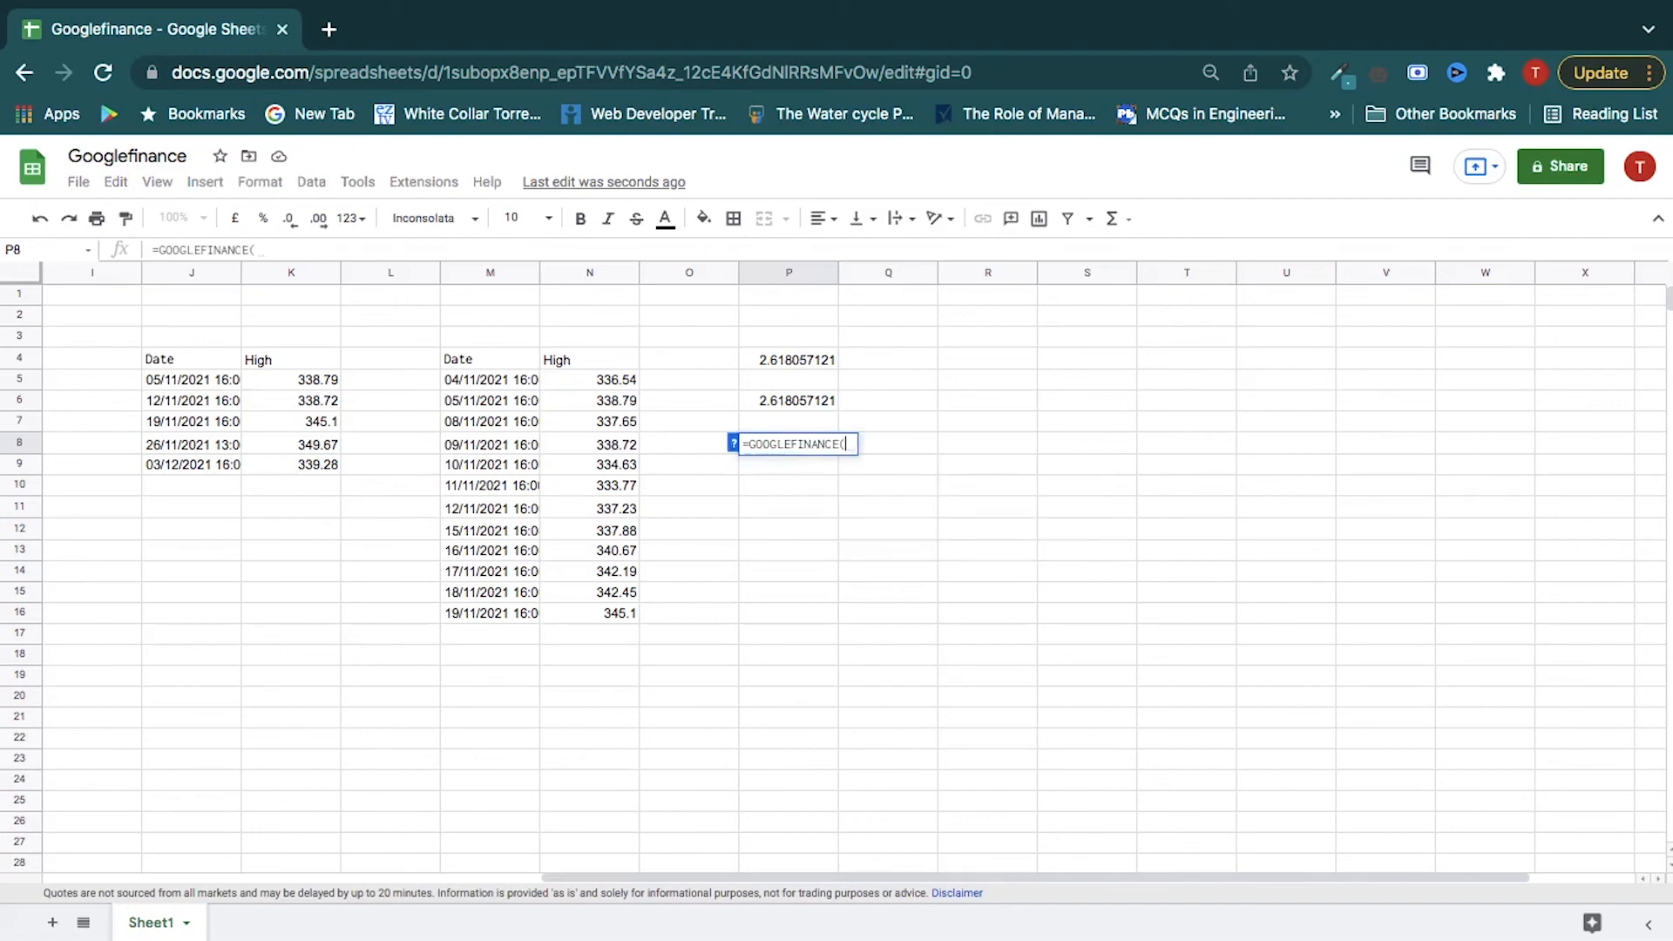
{"action": "type", "text": "\""}
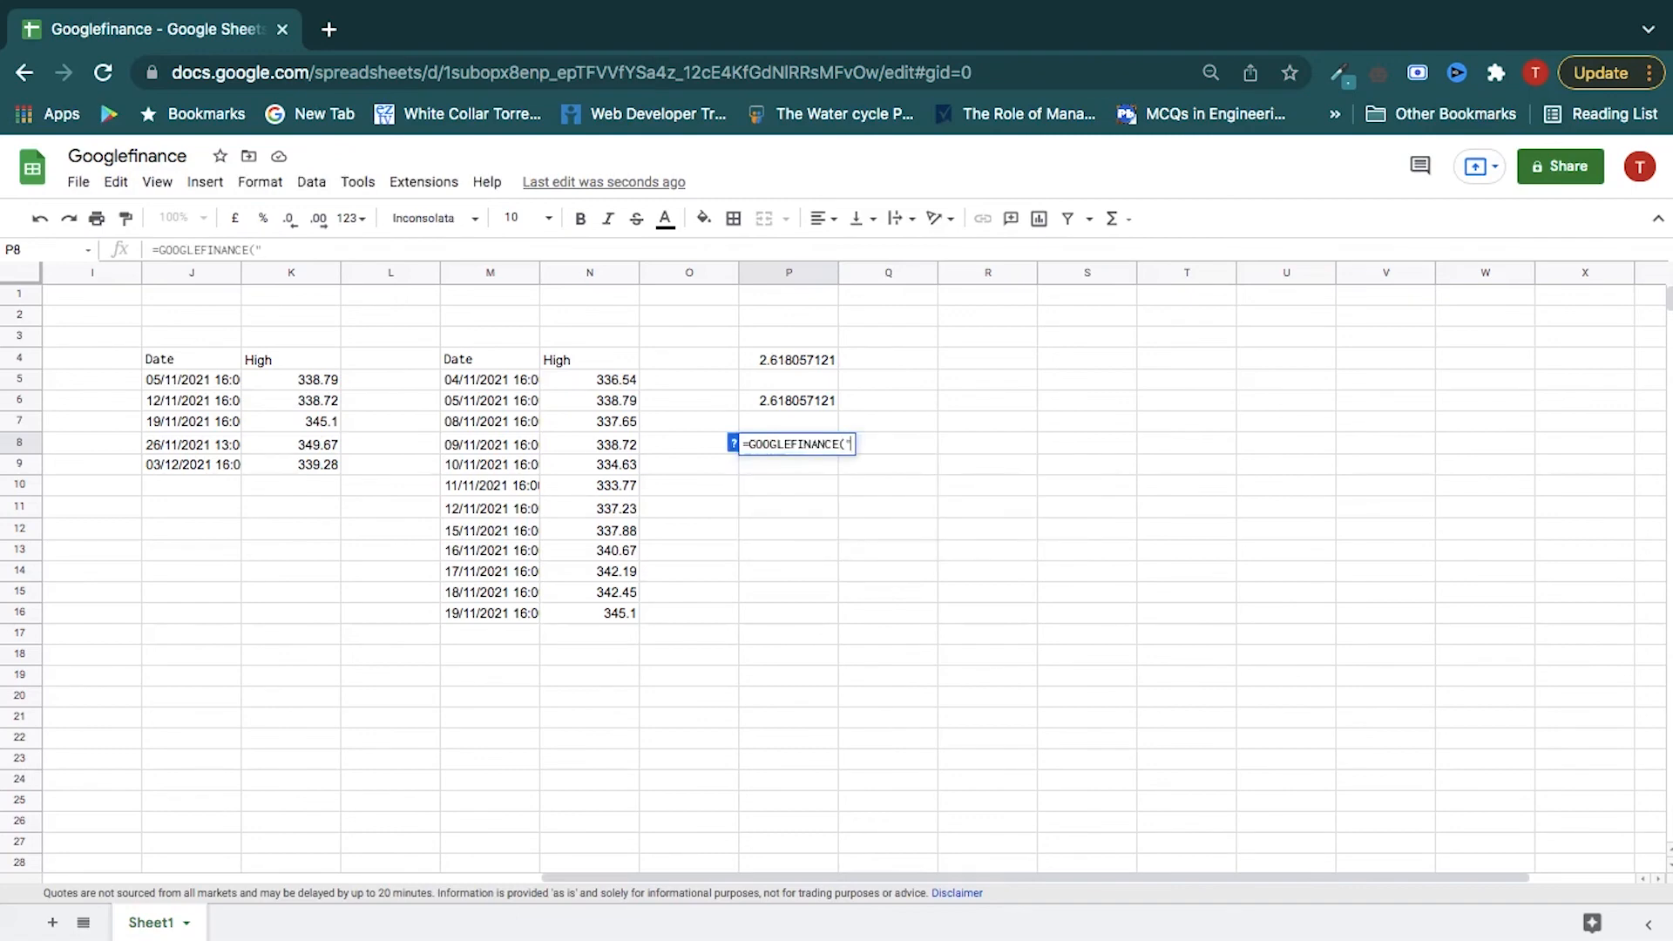
{"action": "type", "text": "CURRENCY:"}
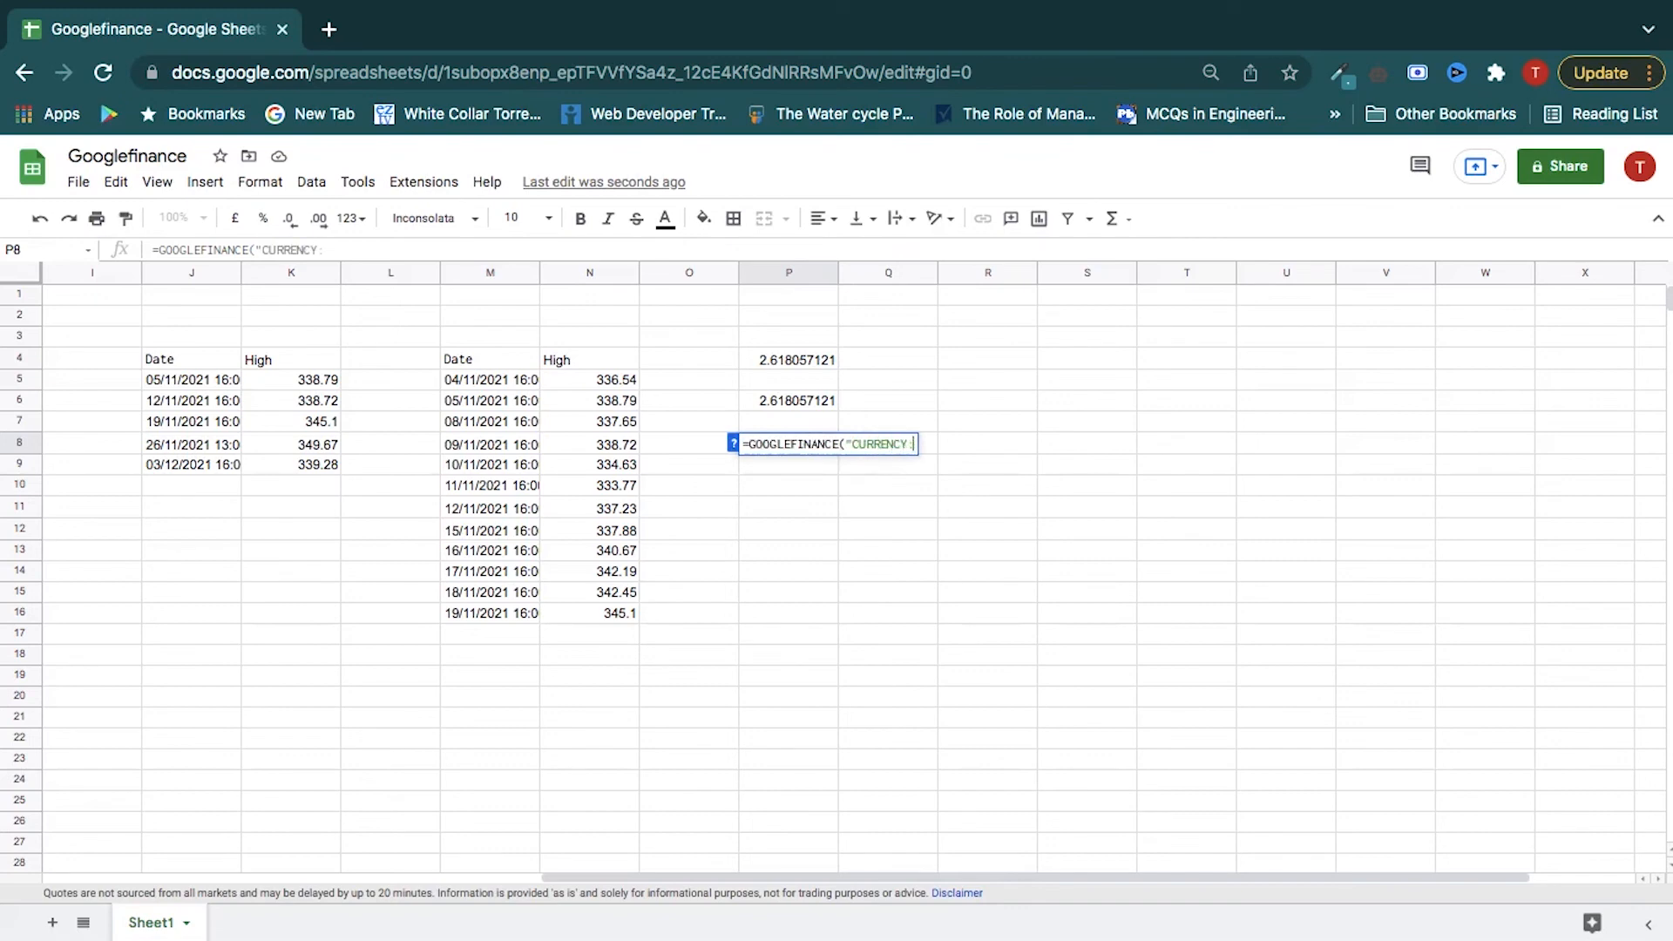
{"action": "type", "text": "INRUSD\""}
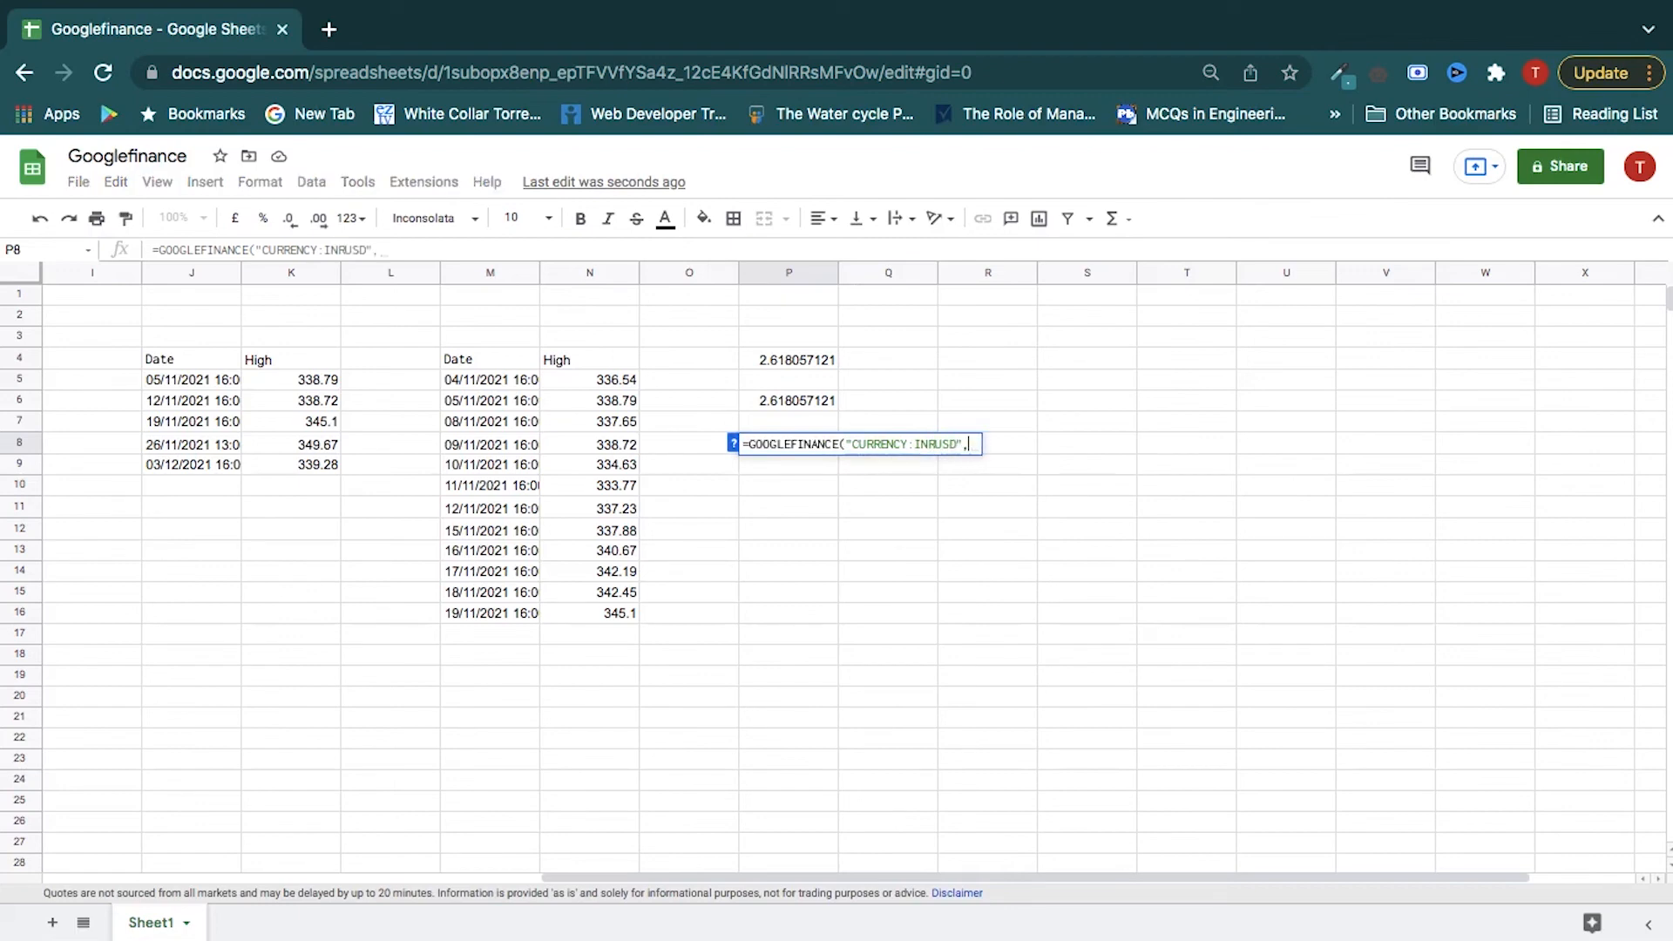
{"action": "type", "text": ", \""}
{"action": "type", "text": "E"}
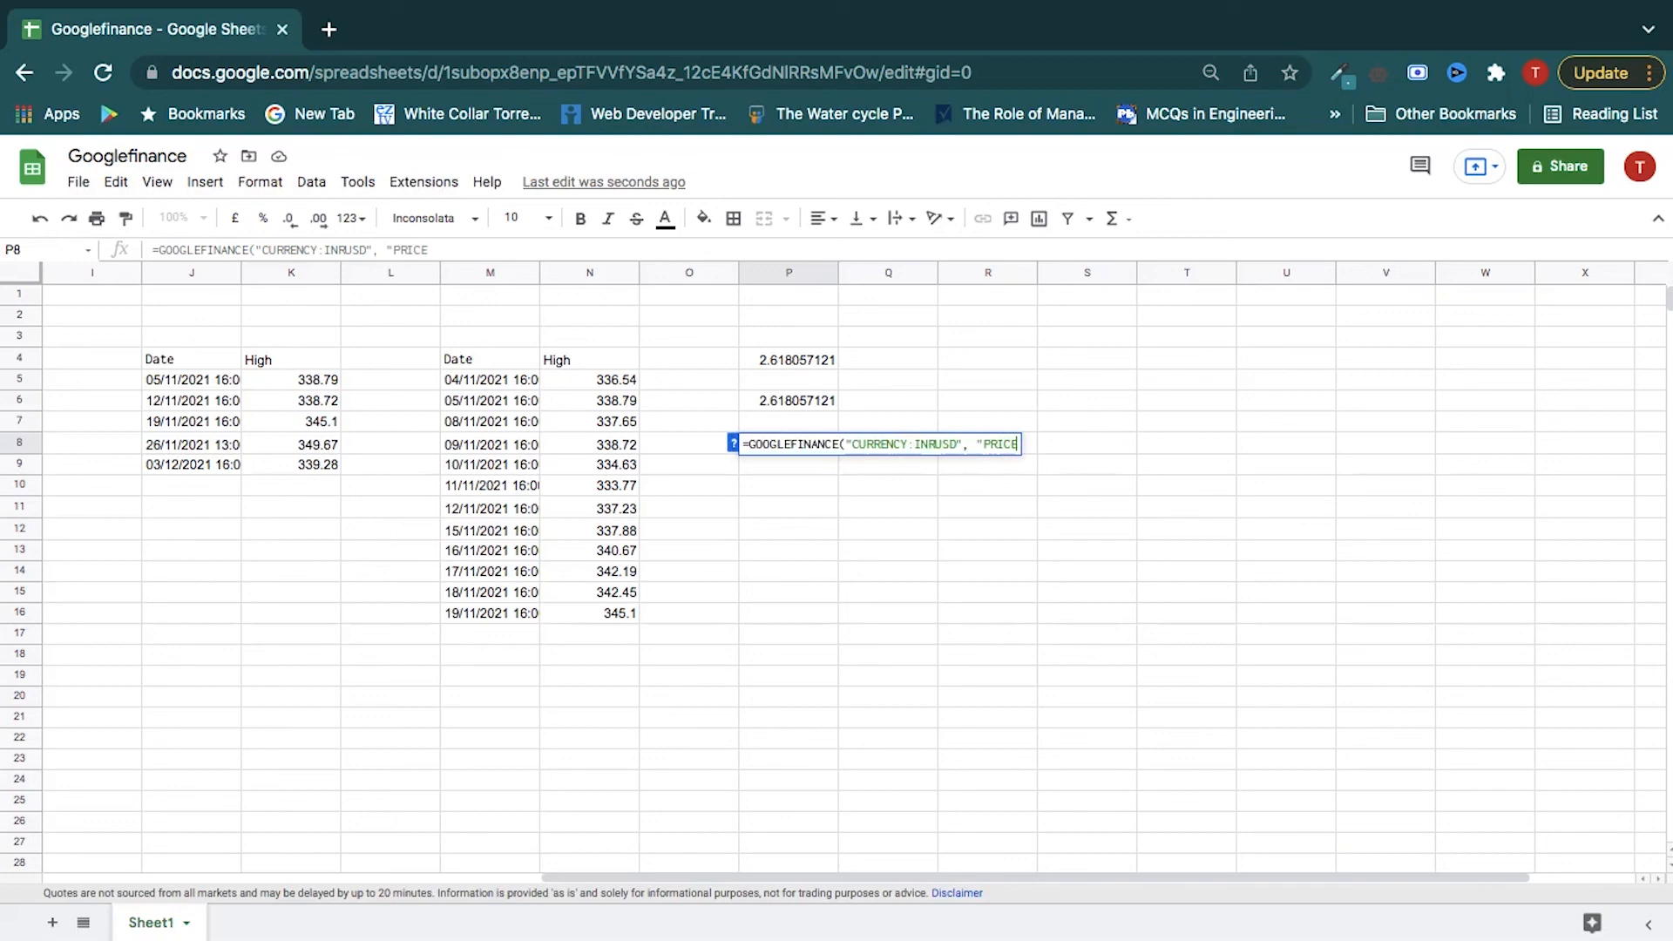
{"action": "type", "text": "\", "}
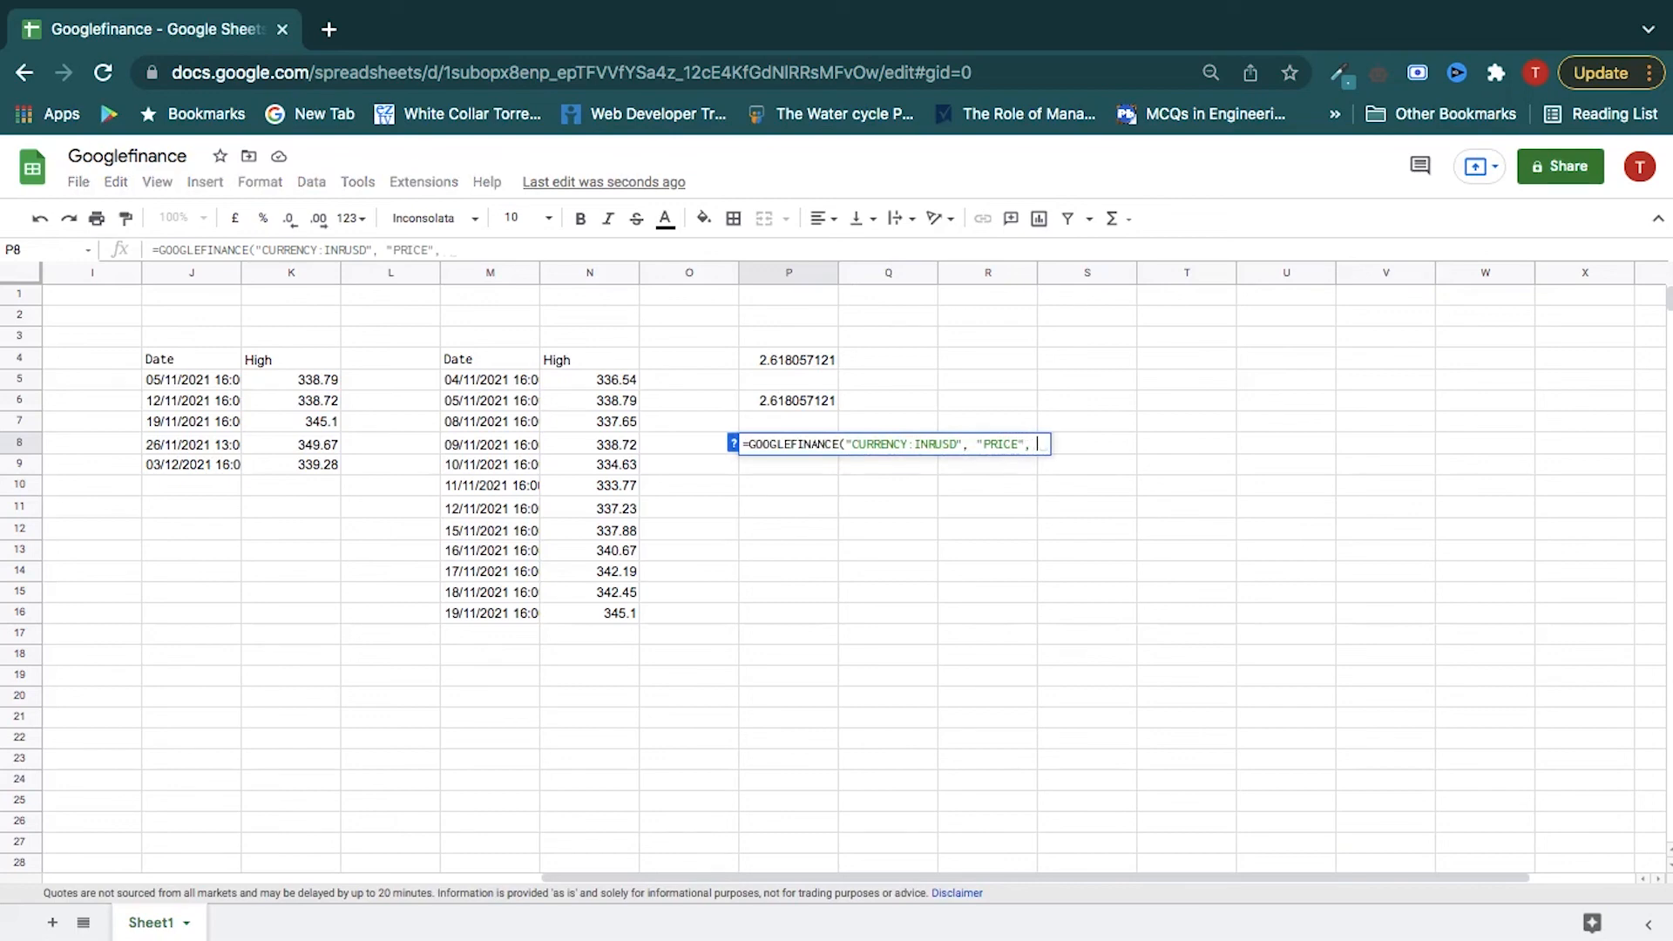
{"action": "type", "text": "DATE"}
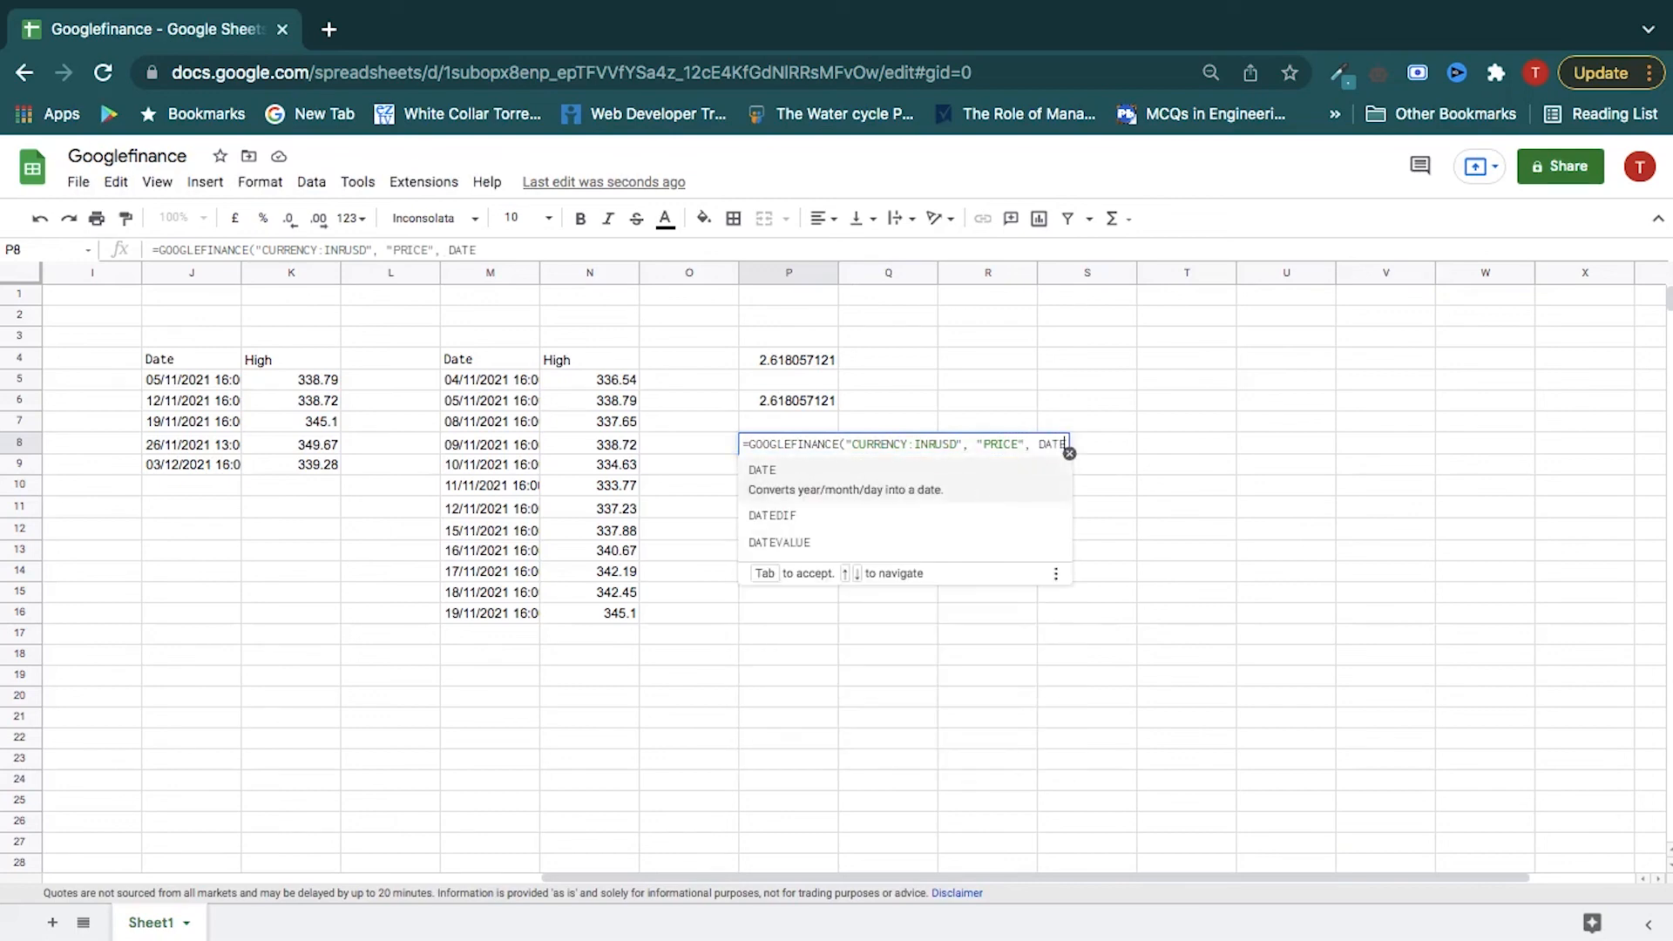
{"action": "type", "text": "("}
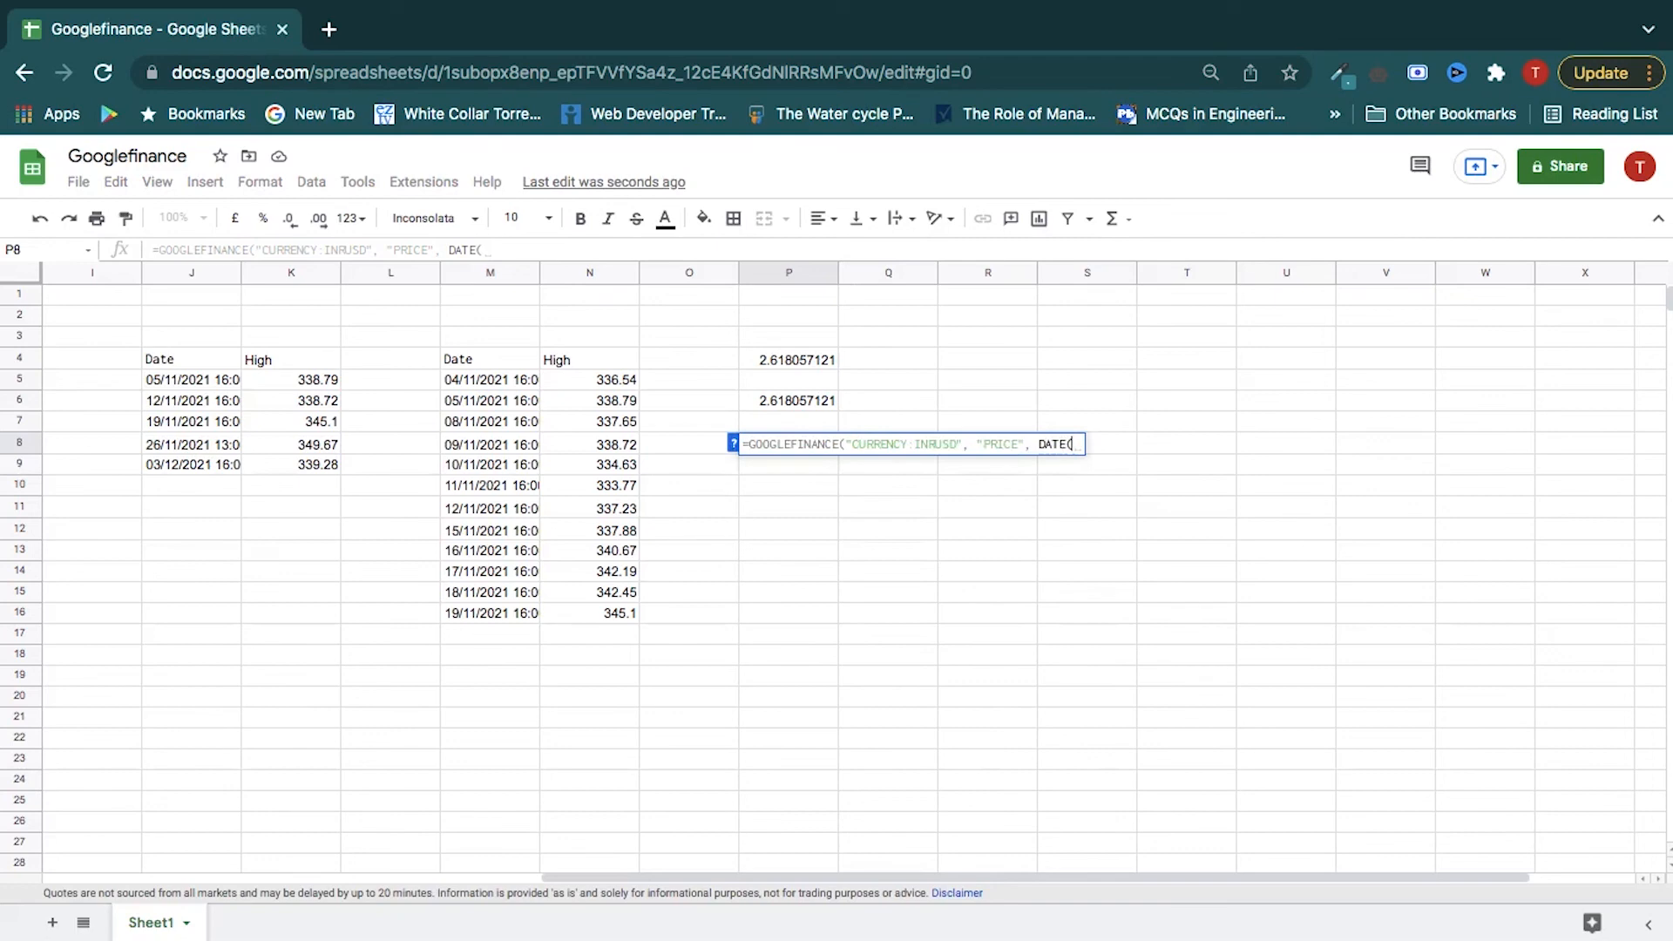
{"action": "type", "text": "2020"}
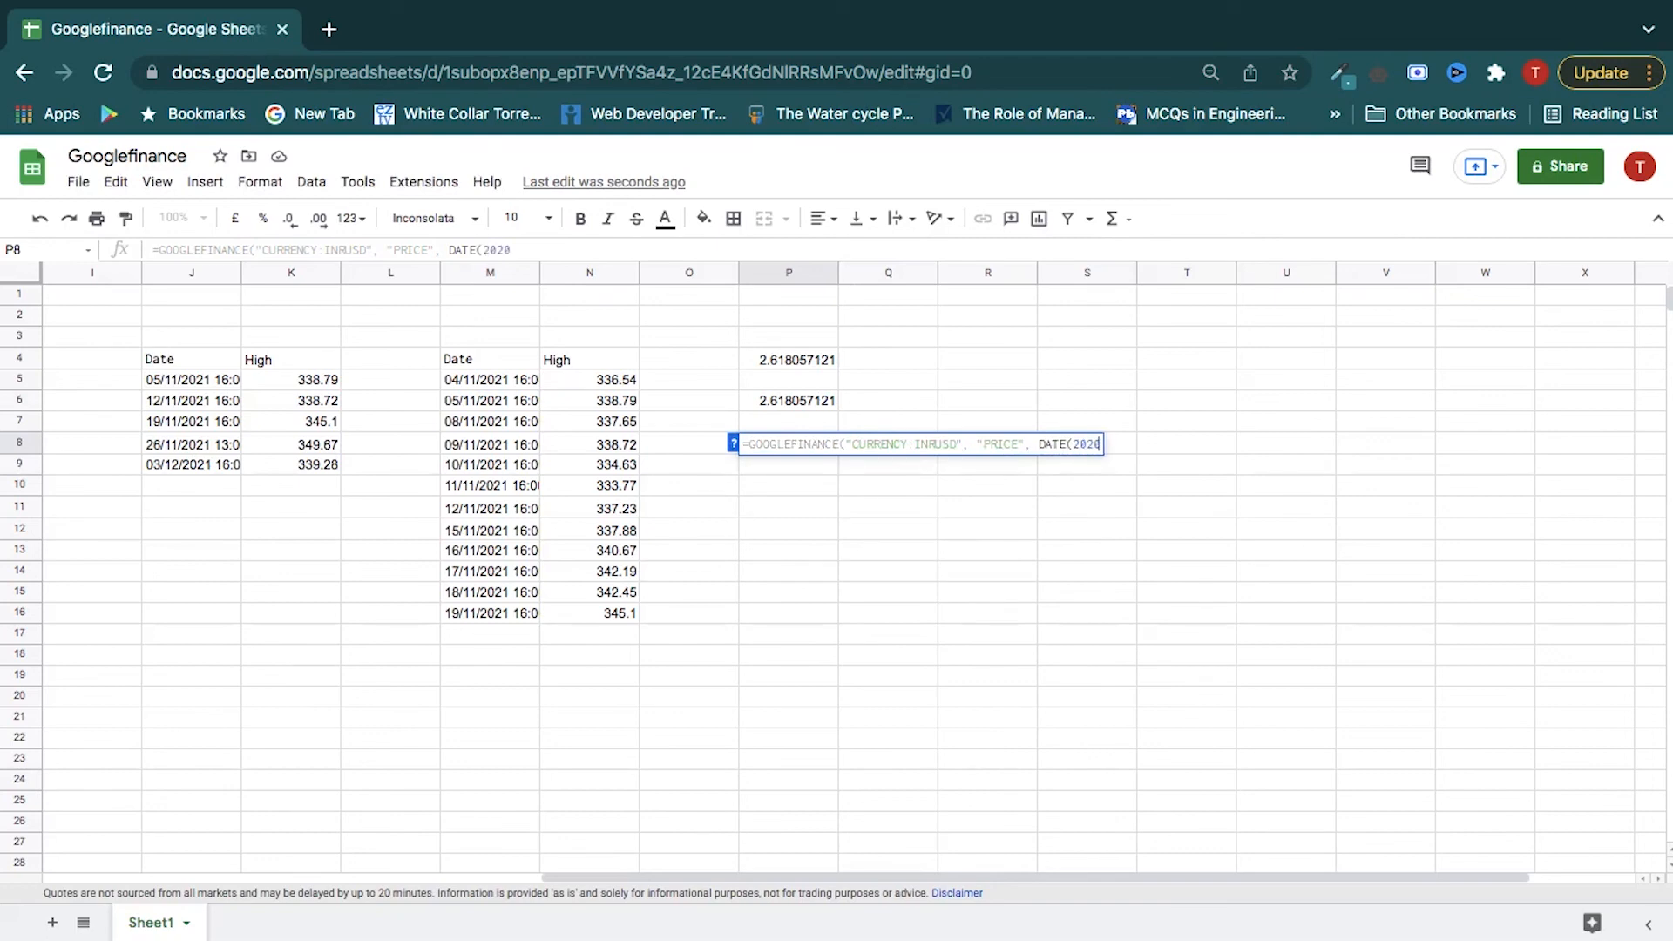
{"action": "type", "text": ",11,25"}
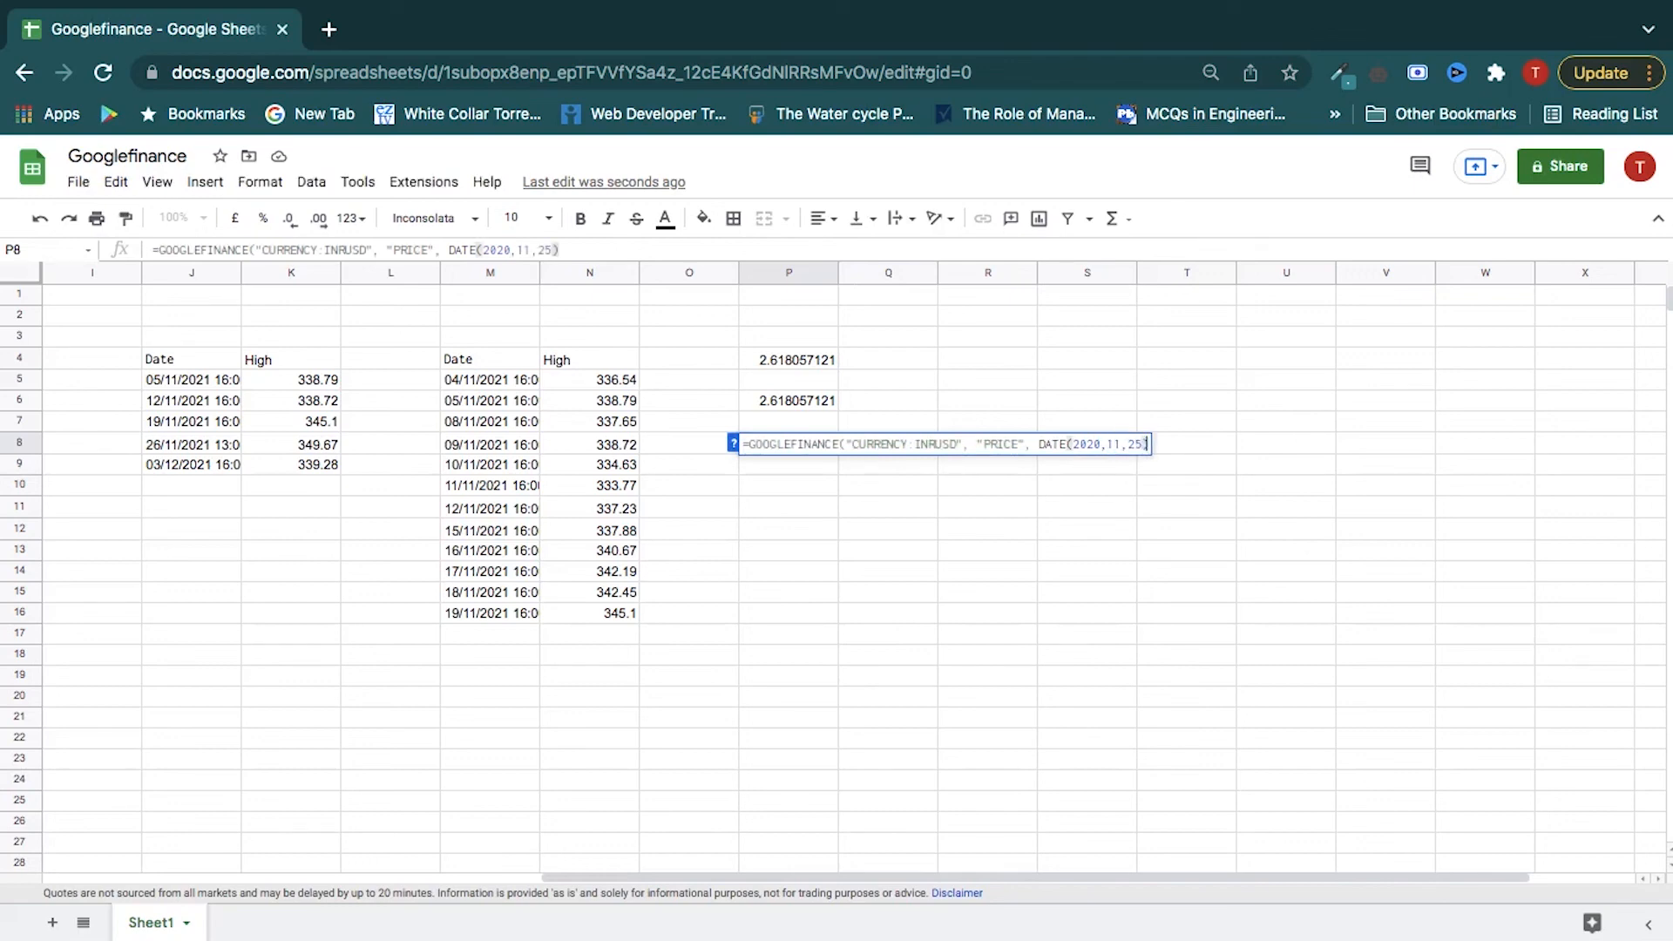
{"action": "key", "text": "Return"}
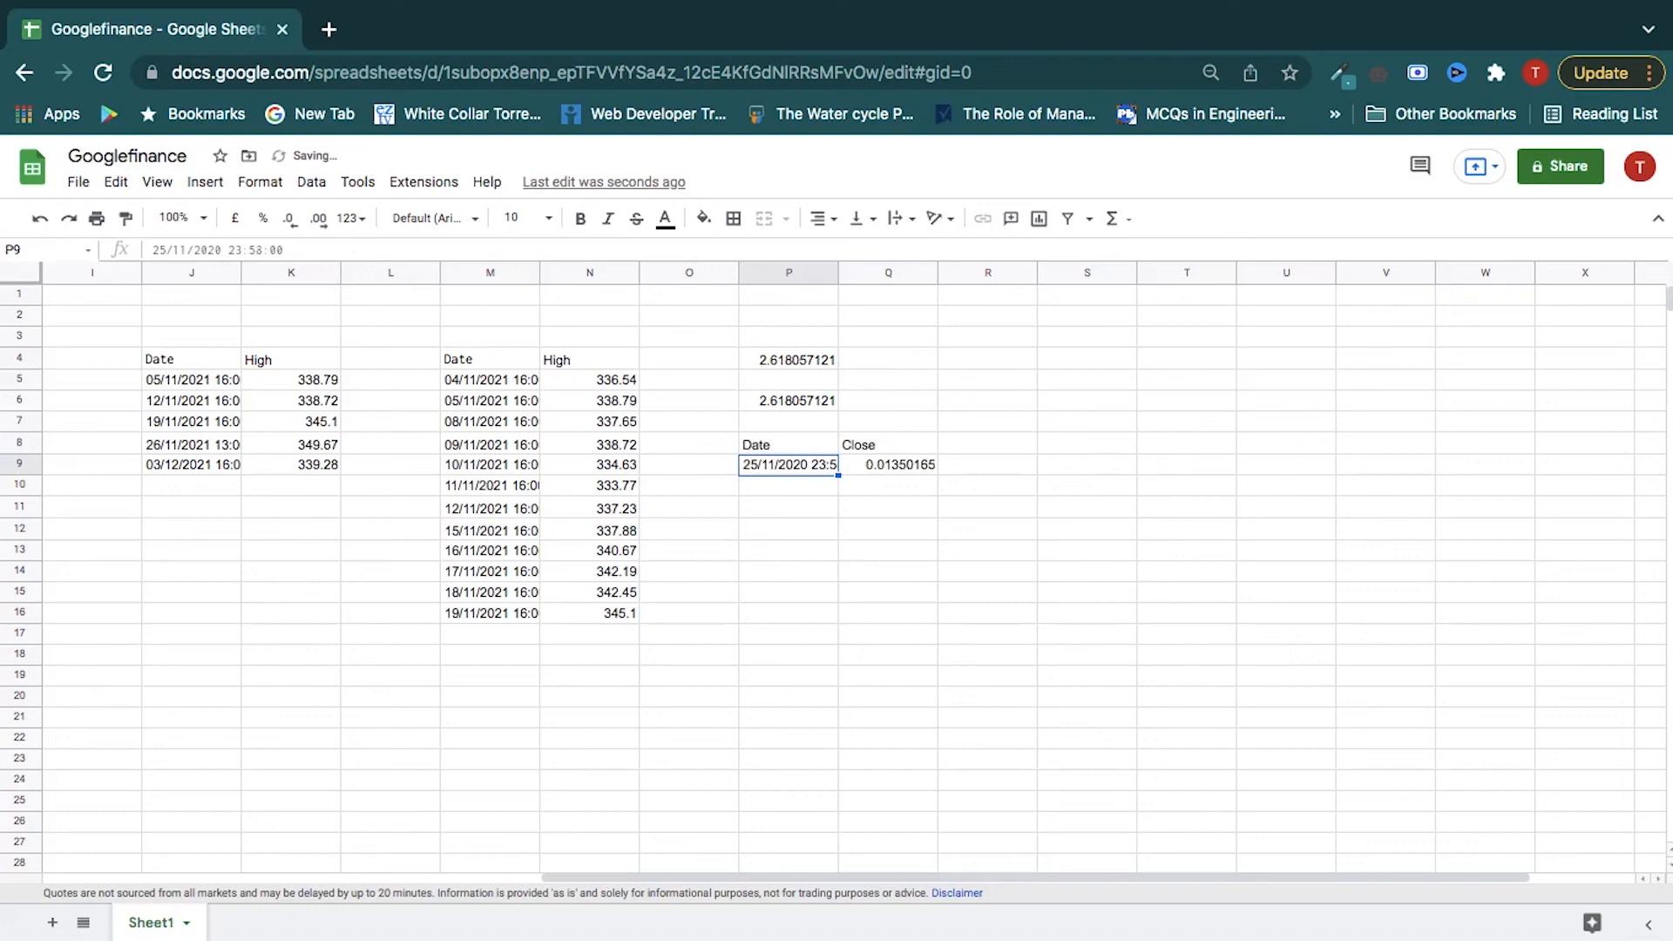
In P11, enter a GOOGLEFINANCE formula fetching the "PRICE" of "CURRENCY:INRUSD" from DATE(2020,11,25), with a DATE end argument that covers rates through 09/12/2020.
{"action": "key", "text": "Down"}
{"action": "key", "text": "Down"}
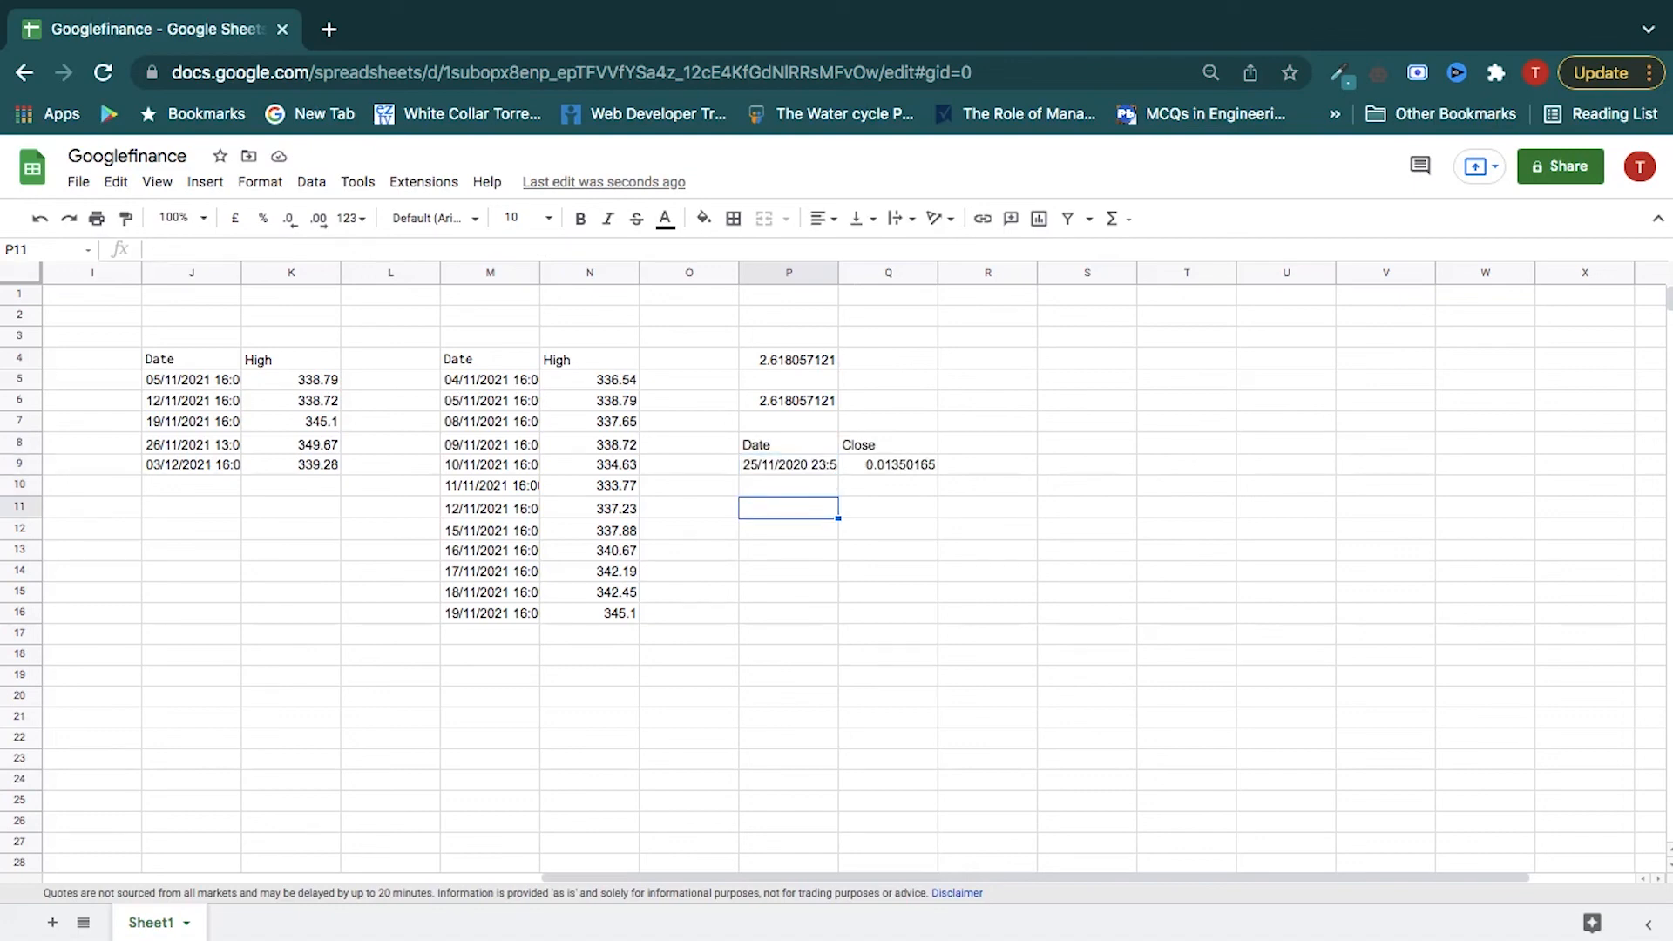
{"action": "type", "text": "=GOOGLEFINANCE("}
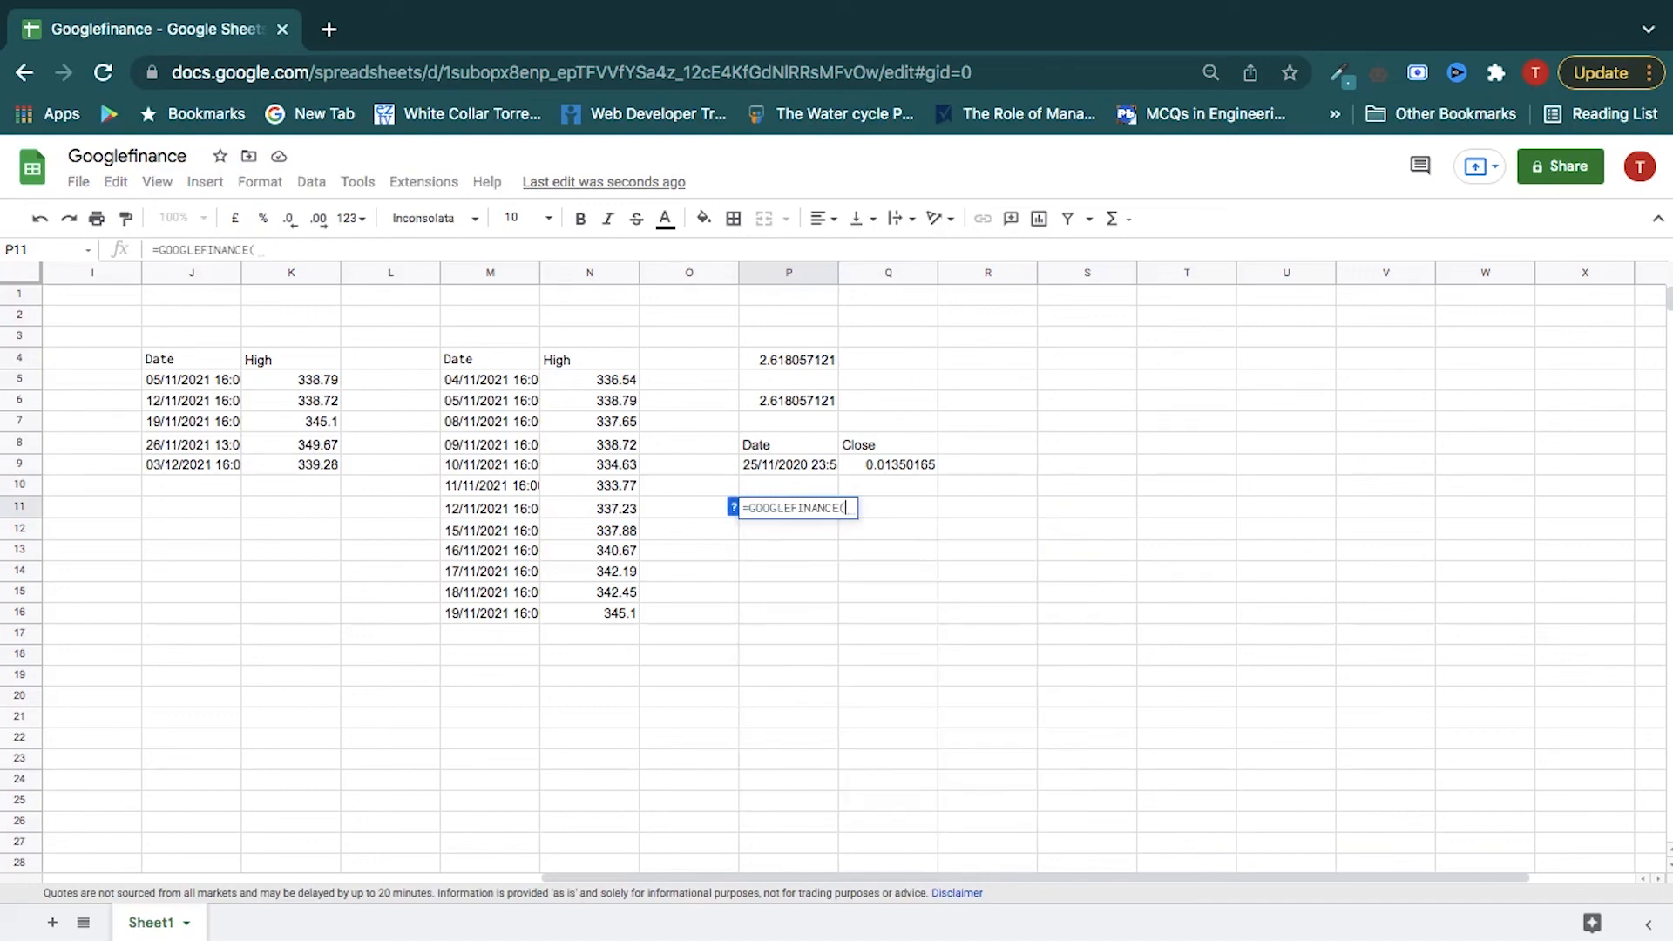
{"action": "type", "text": "\"CURR"}
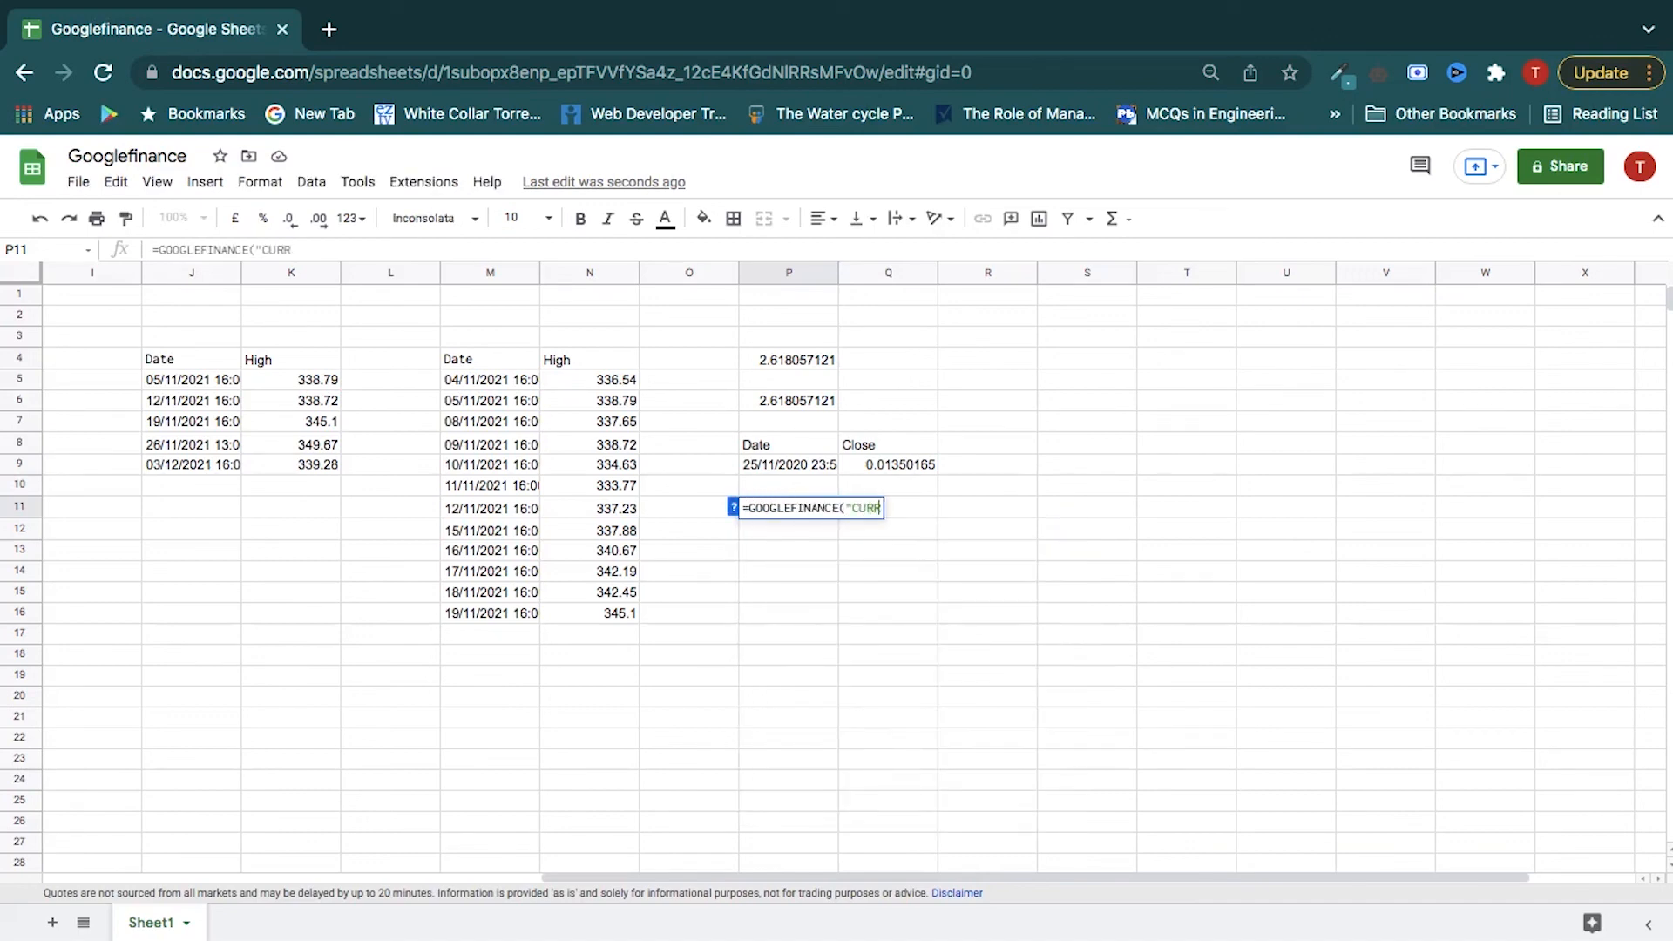
{"action": "type", "text": "ENCY"}
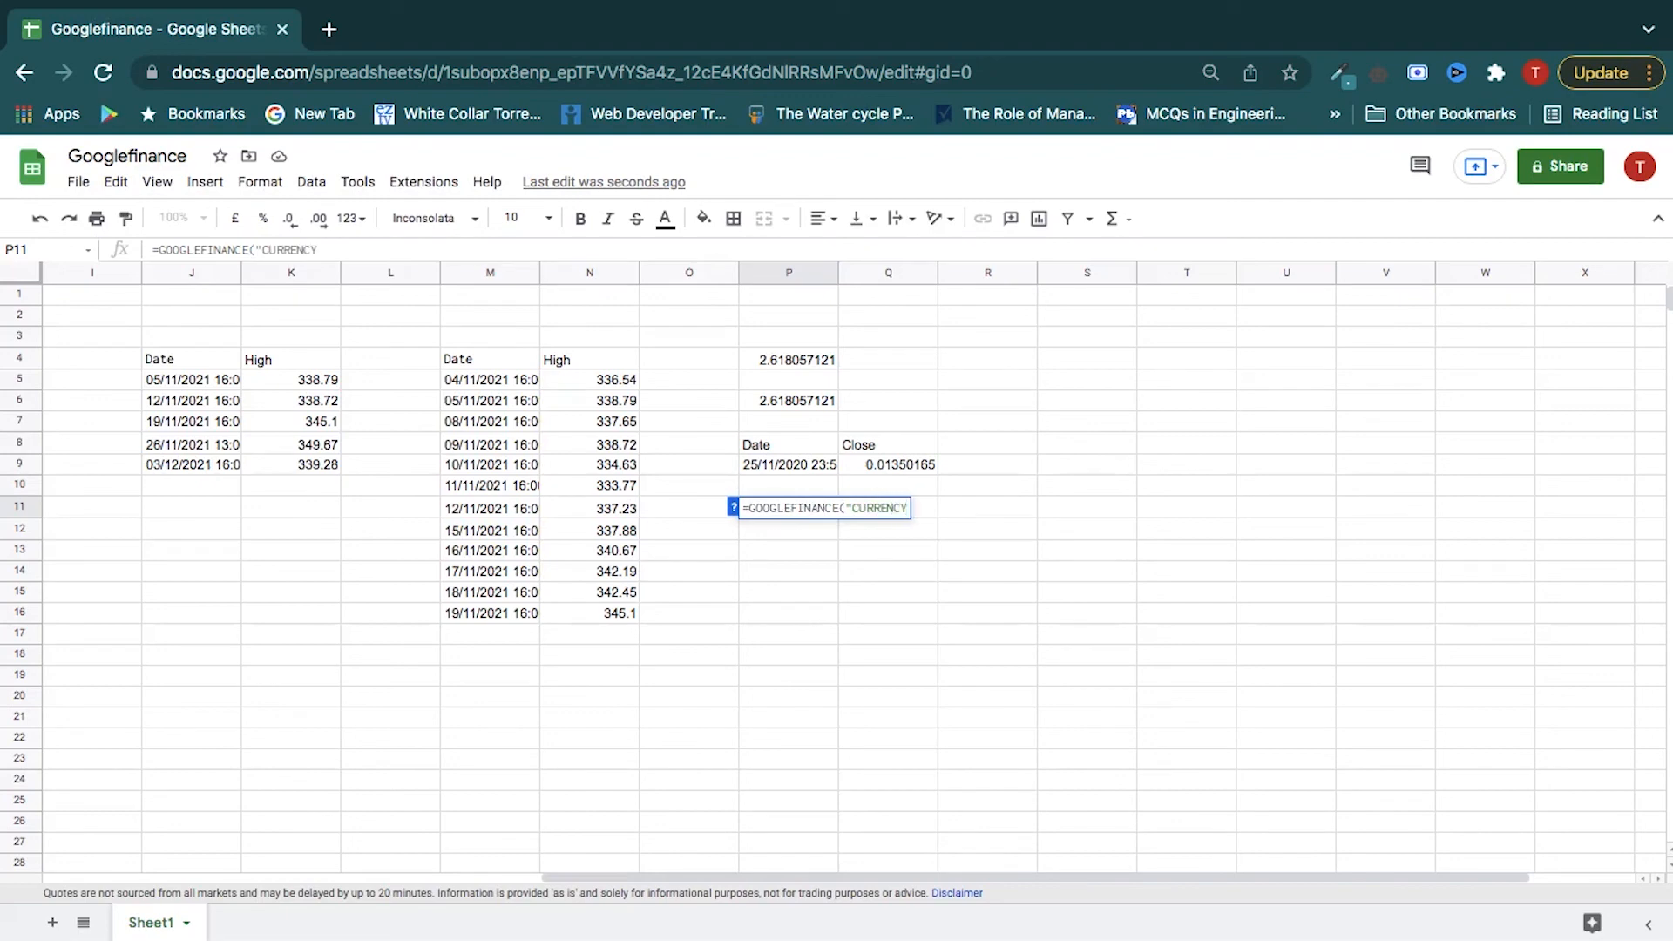
{"action": "type", "text": ":INRUSD"}
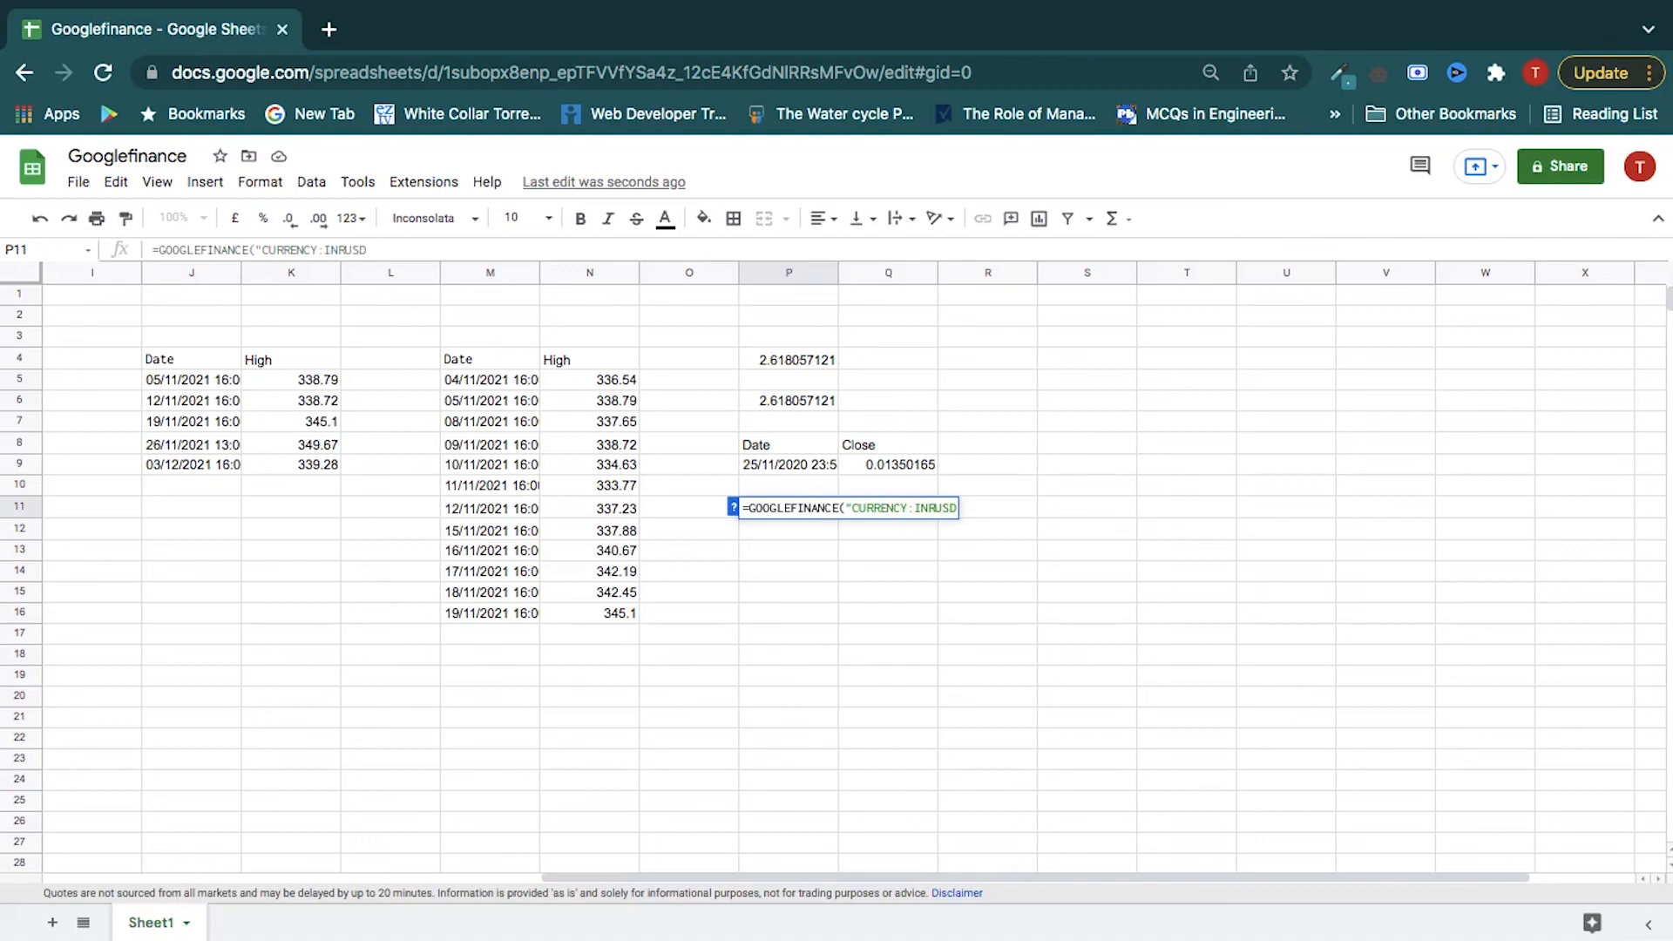
{"action": "type", "text": "\""}
{"action": "type", "text": ", \"PR"}
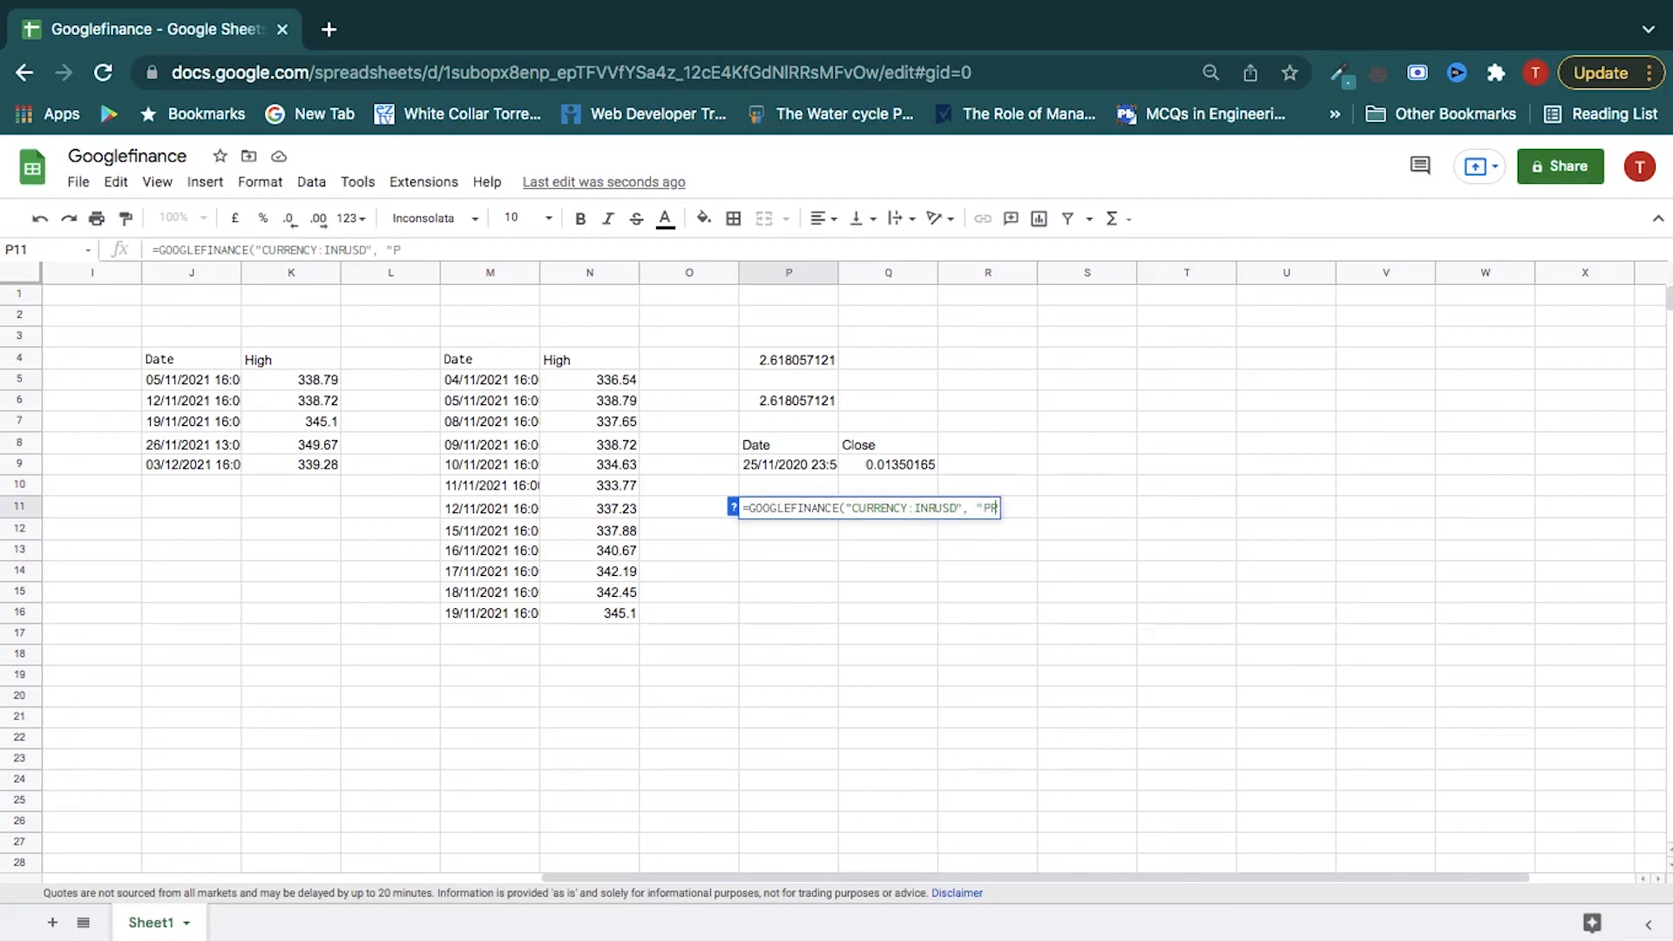
{"action": "type", "text": "ICE\", DATE"}
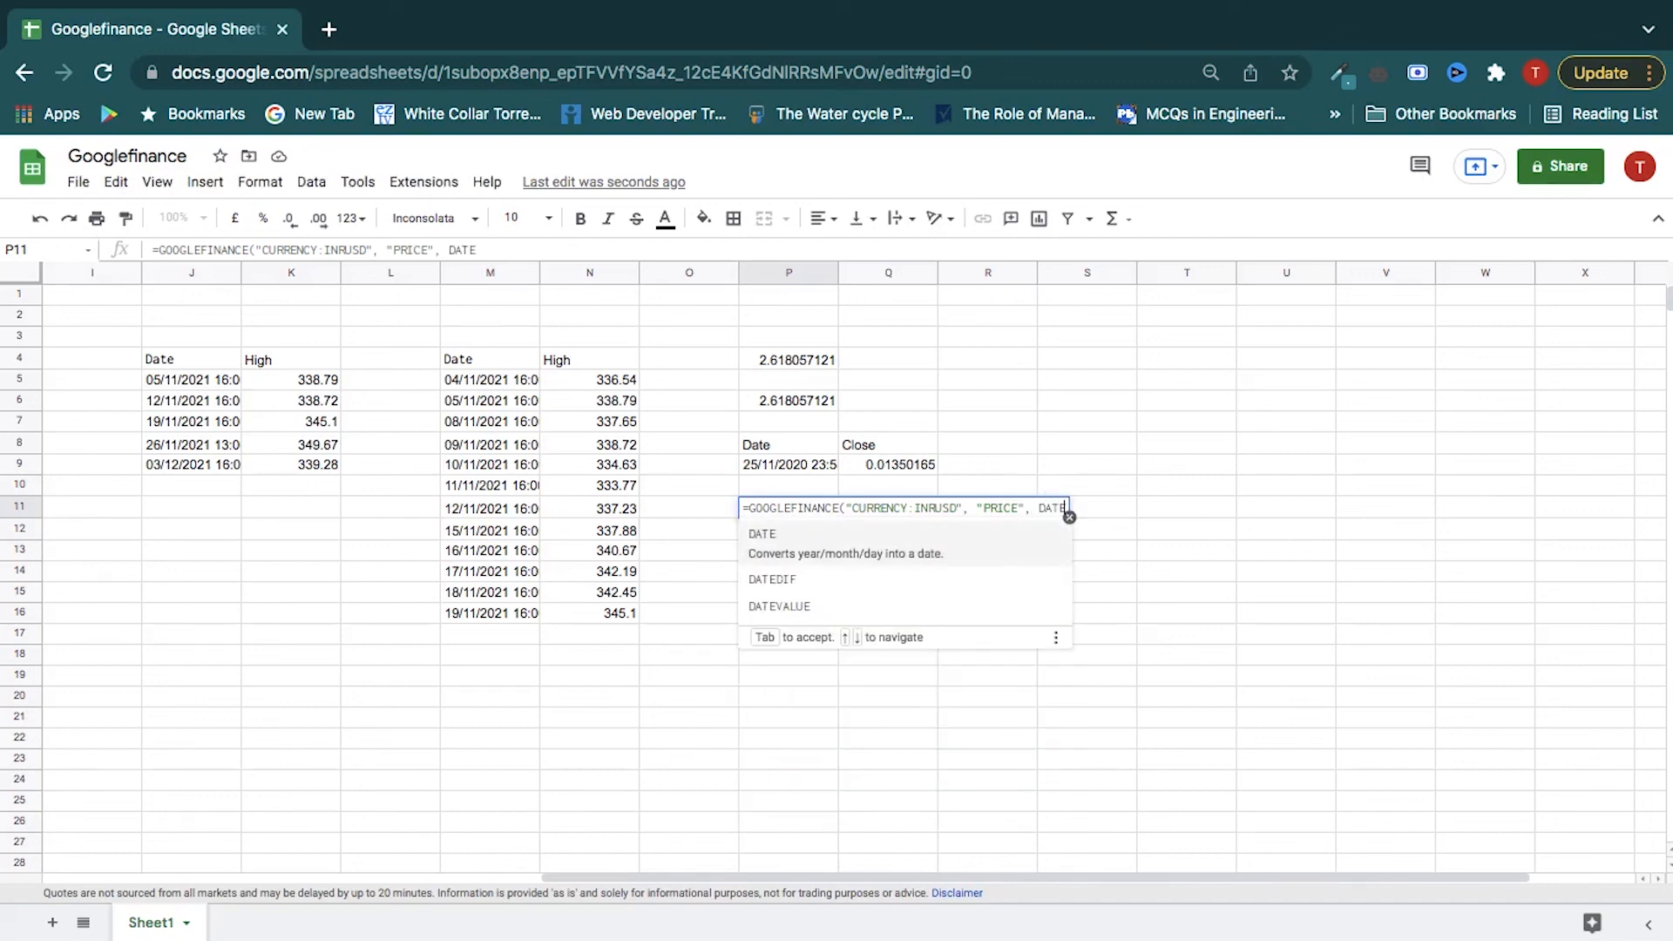
{"action": "type", "text": "(2"}
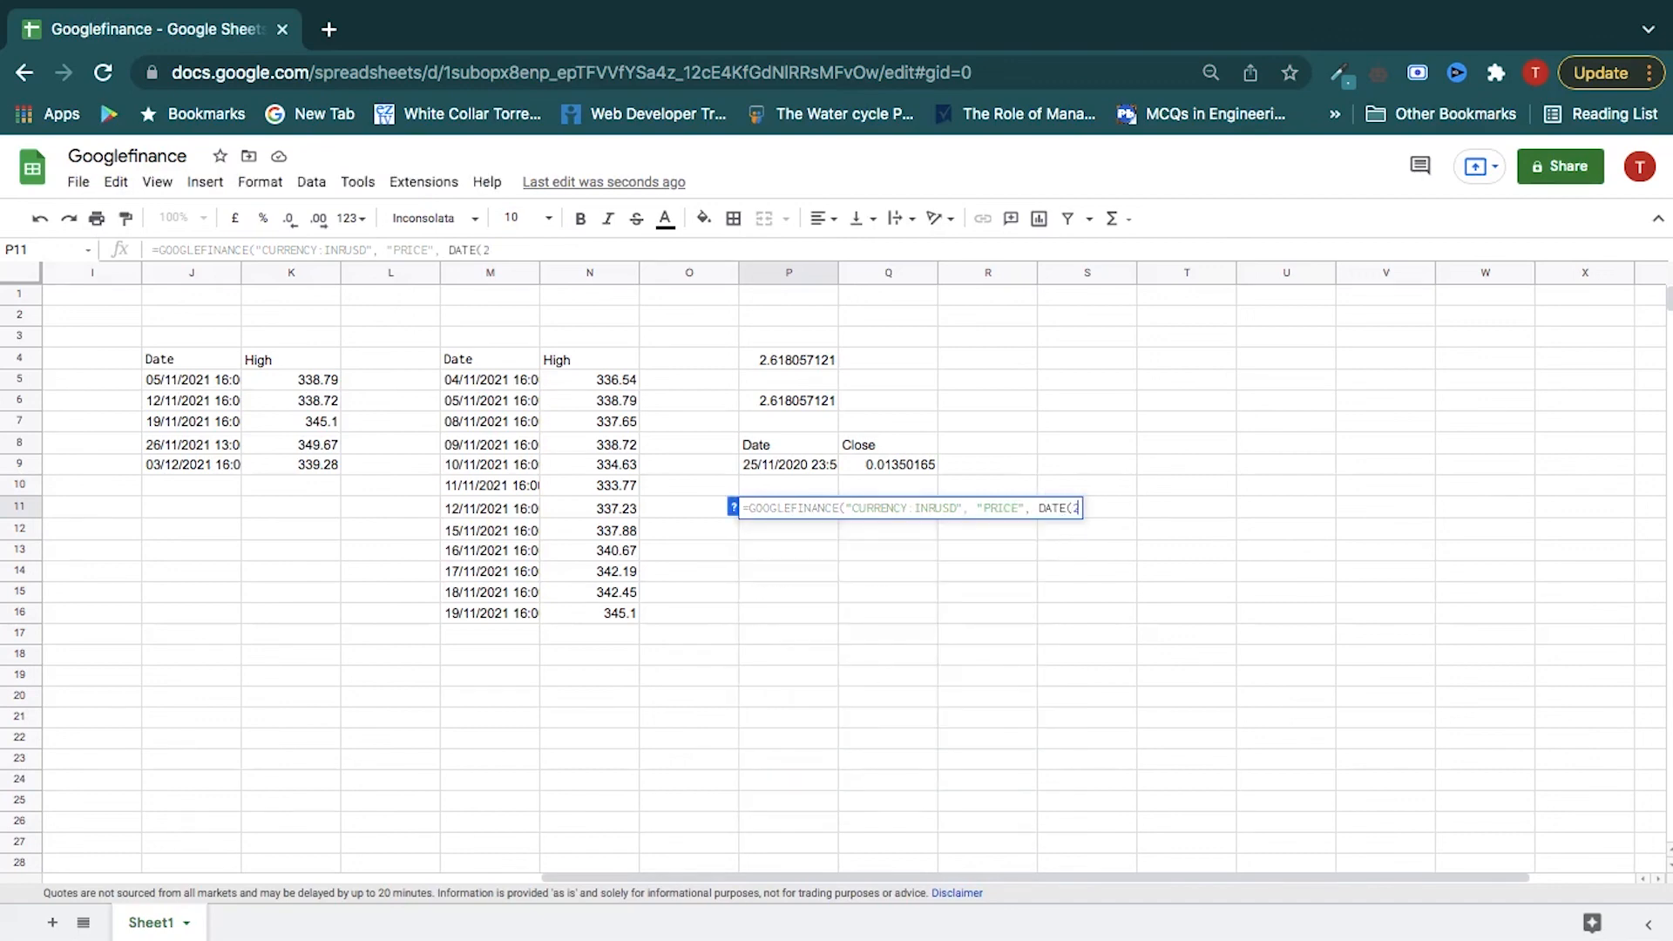
{"action": "type", "text": "020,1"}
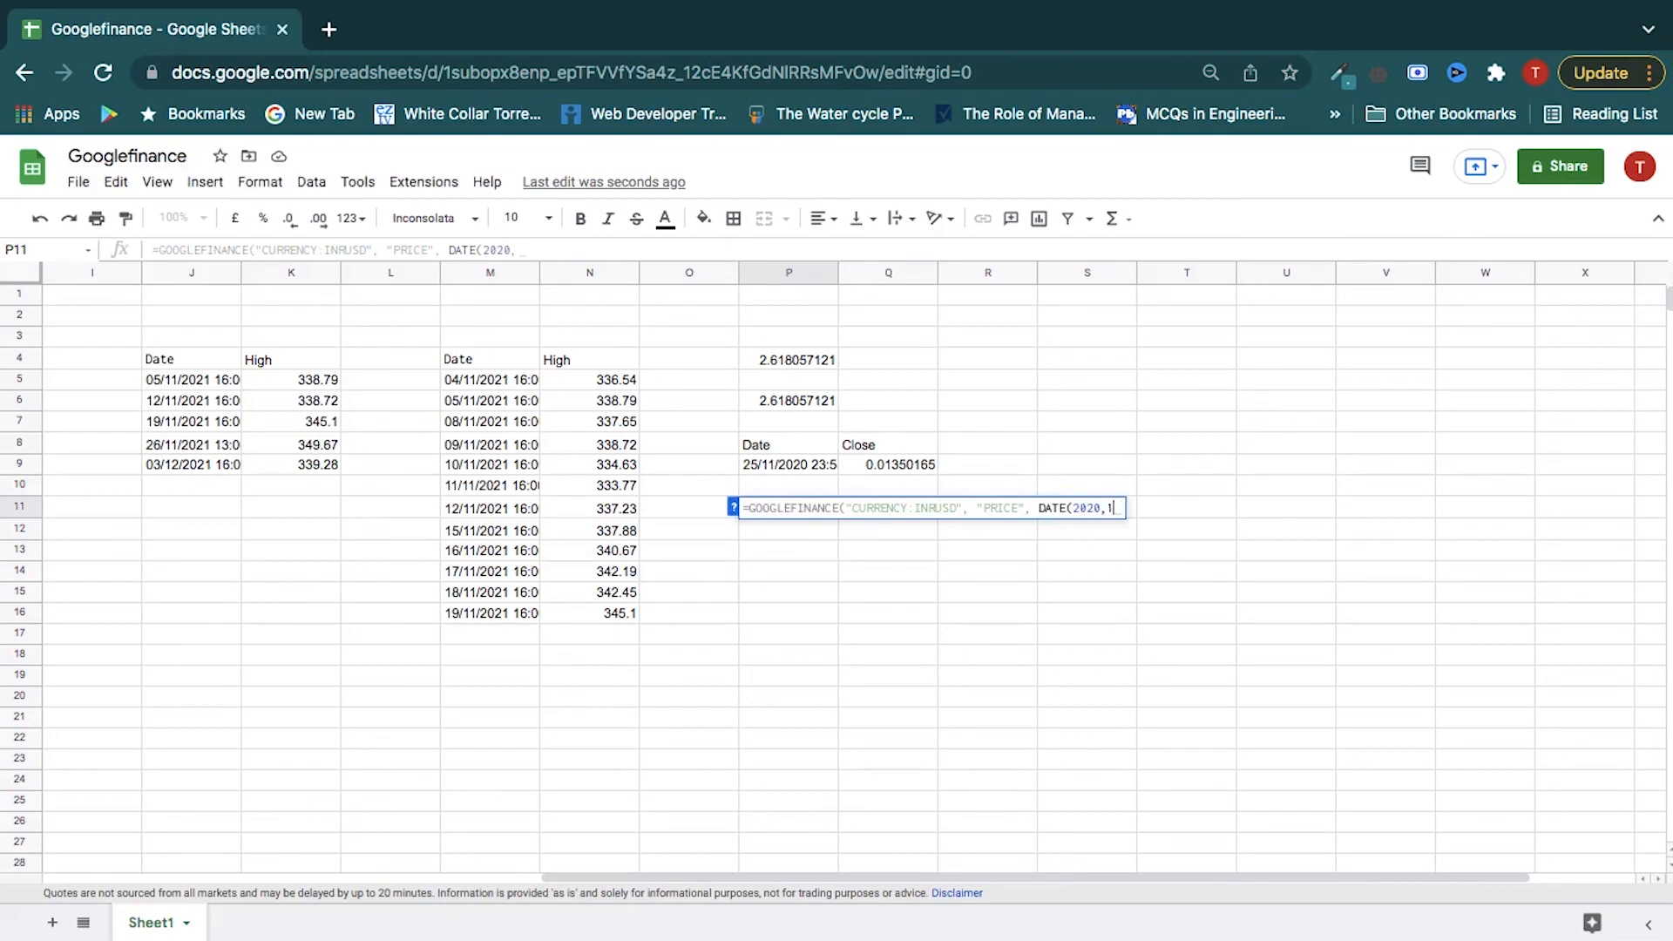
{"action": "type", "text": "1,25), DATE"}
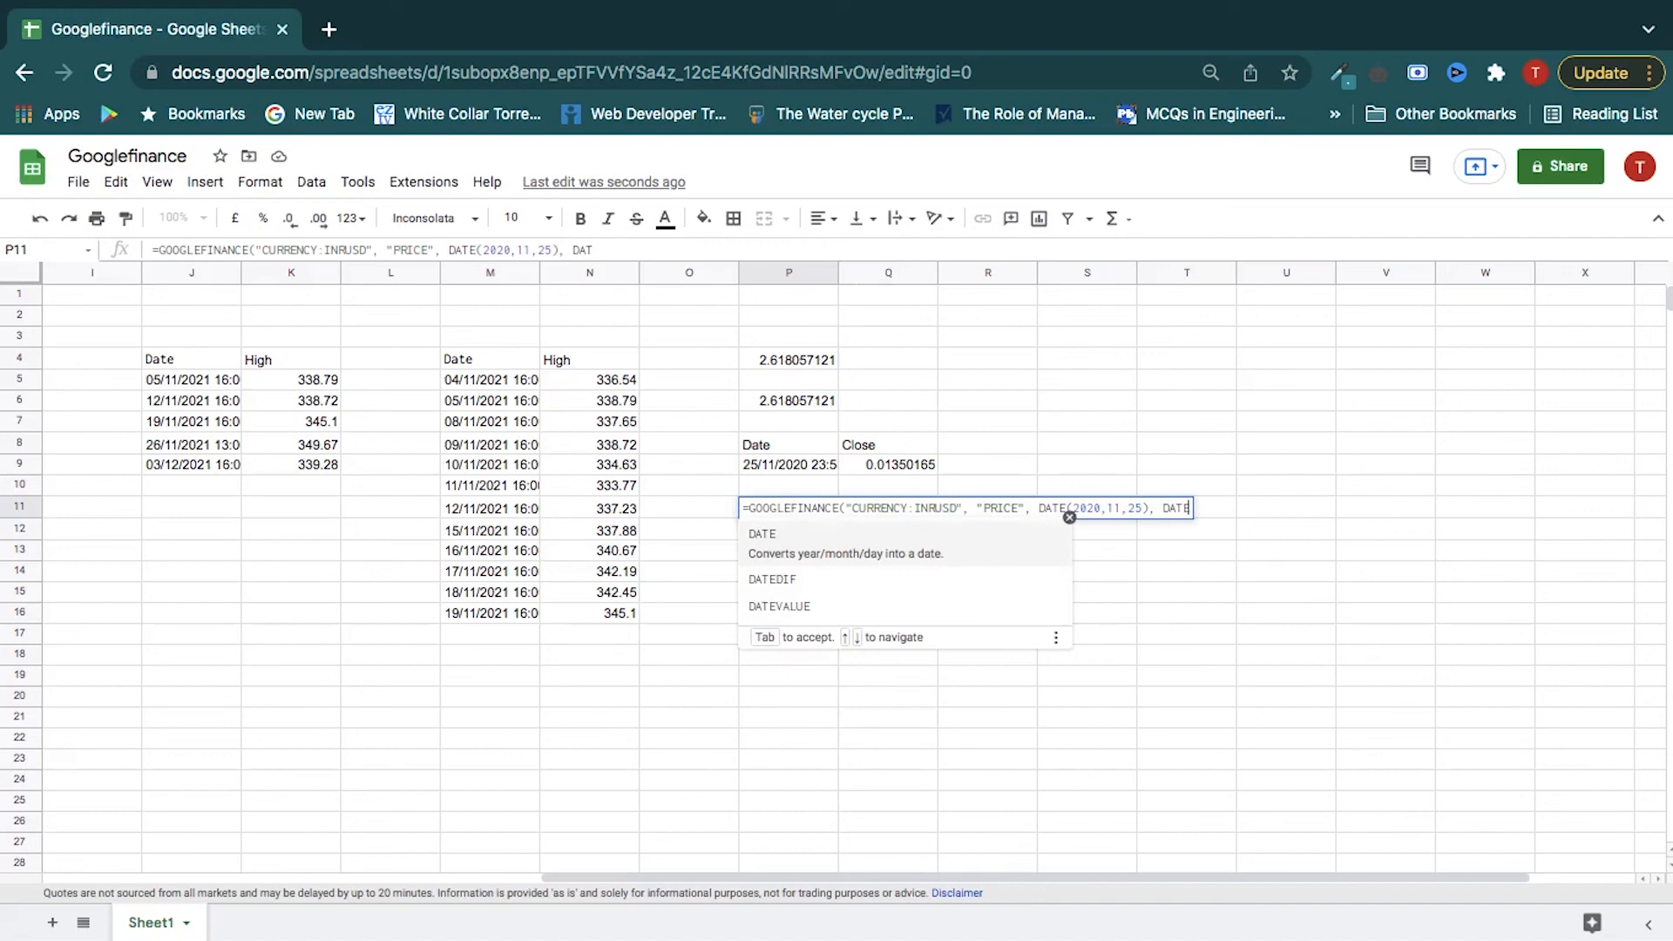
{"action": "type", "text": "("}
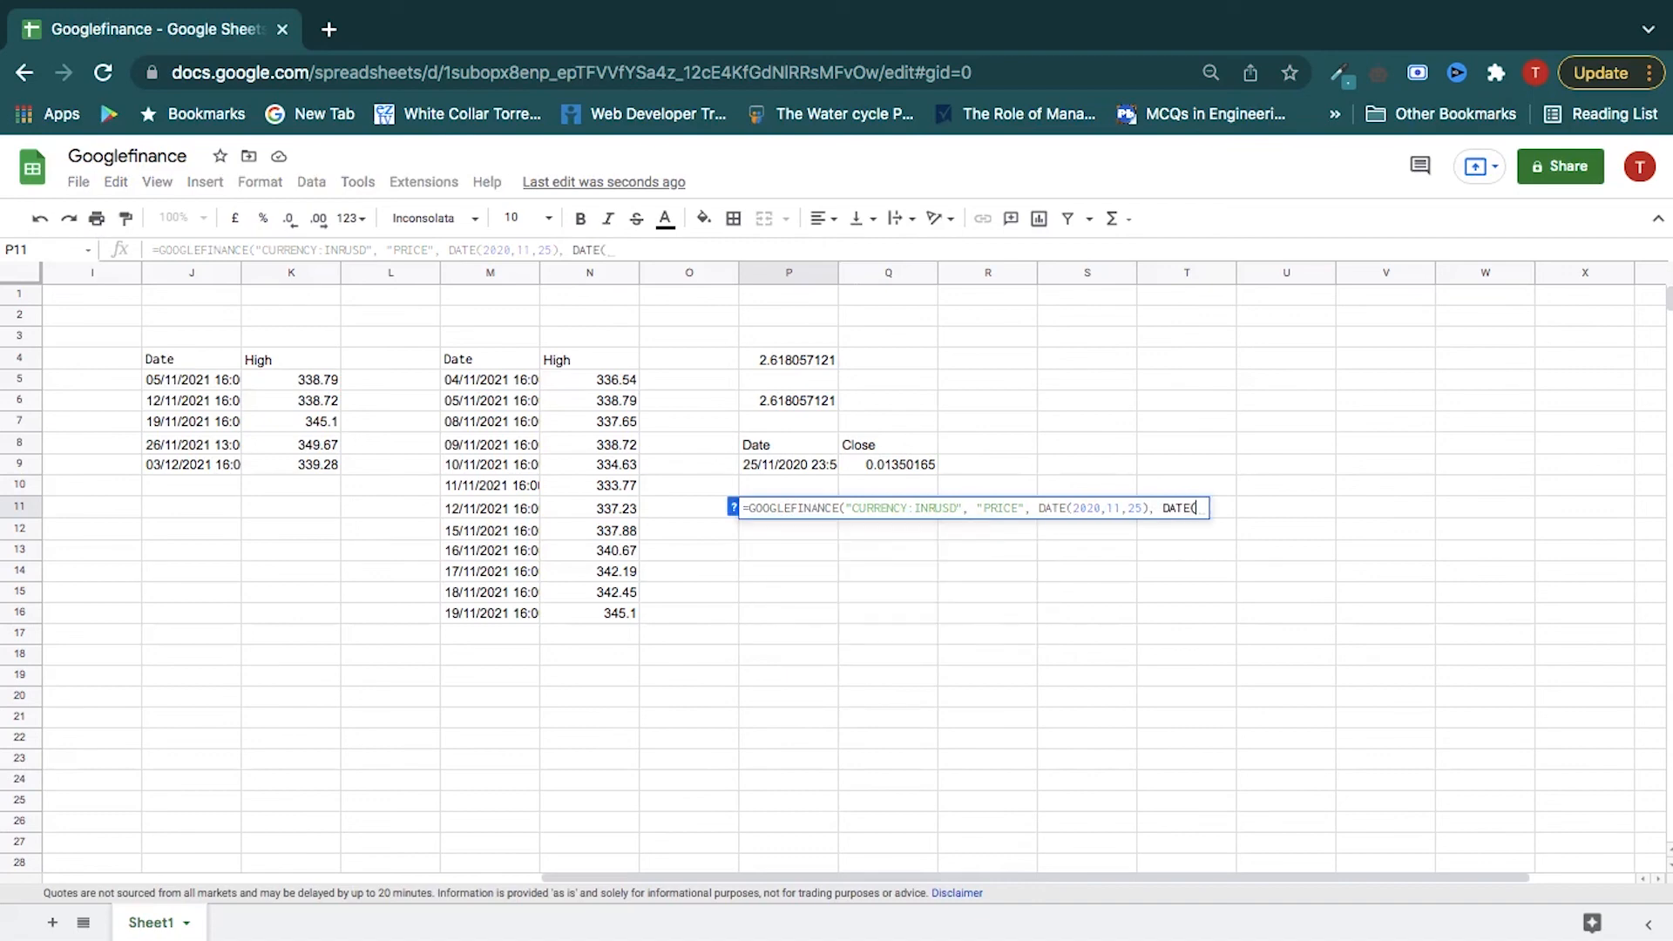
{"action": "type", "text": "2020"}
{"action": "type", "text": ",12,1"}
{"action": "type", "text": "5))"}
{"action": "key", "text": "Return"}
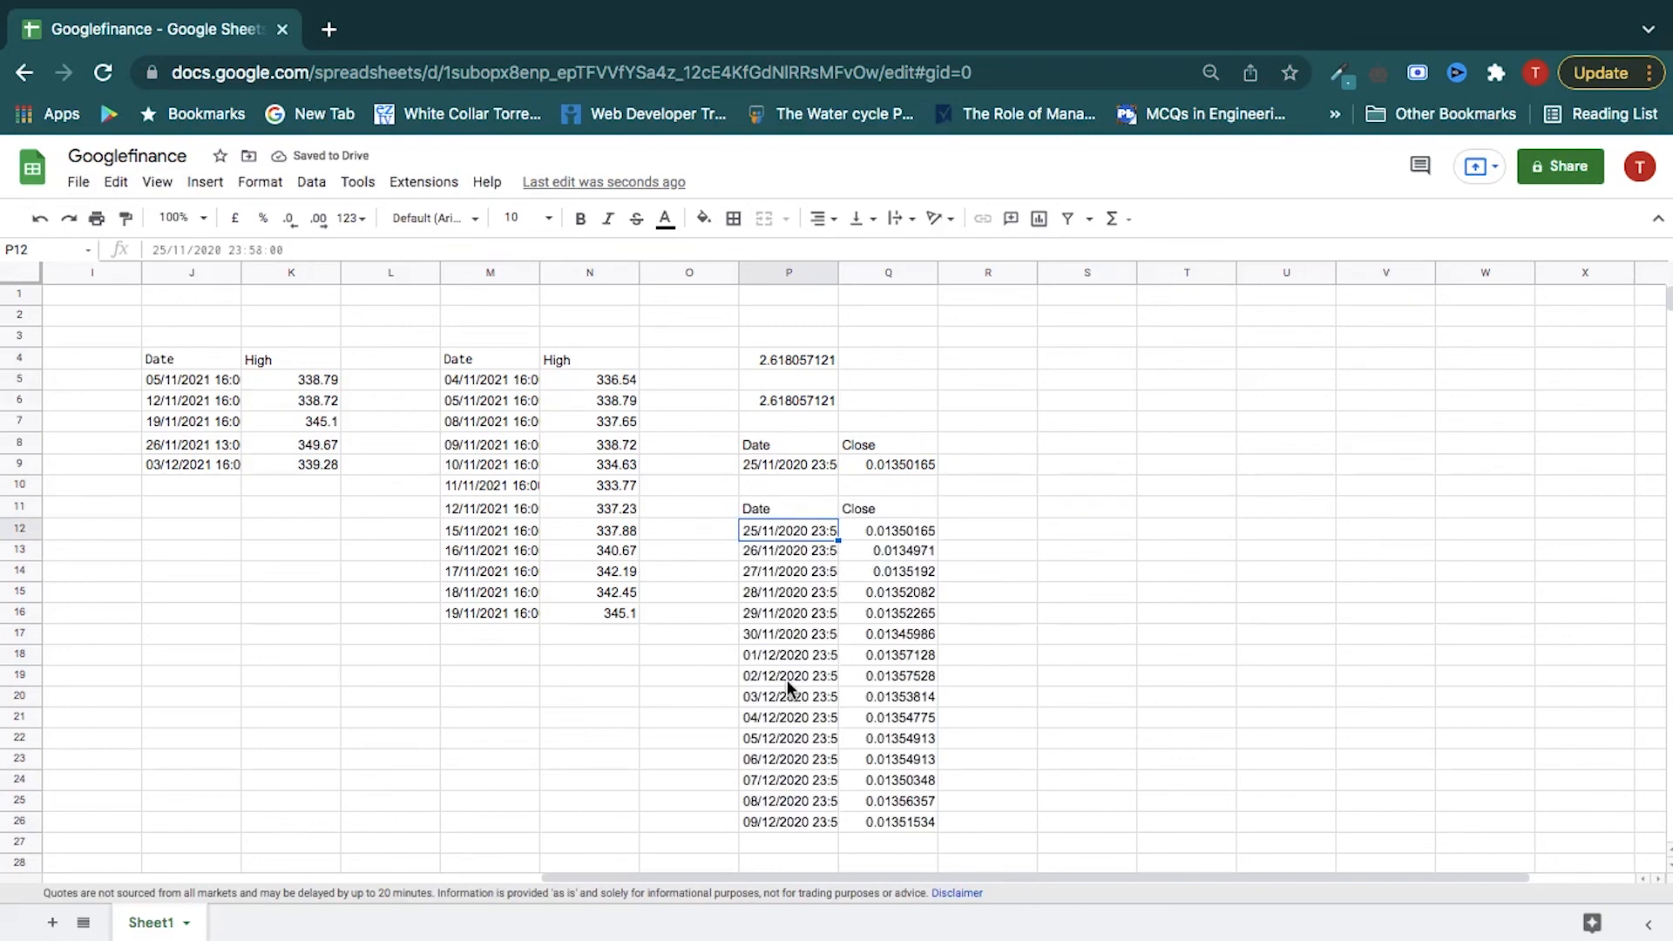
{"action": "scroll", "coordinate": [787, 643], "scroll_direction": "down", "scroll_amount": 2}
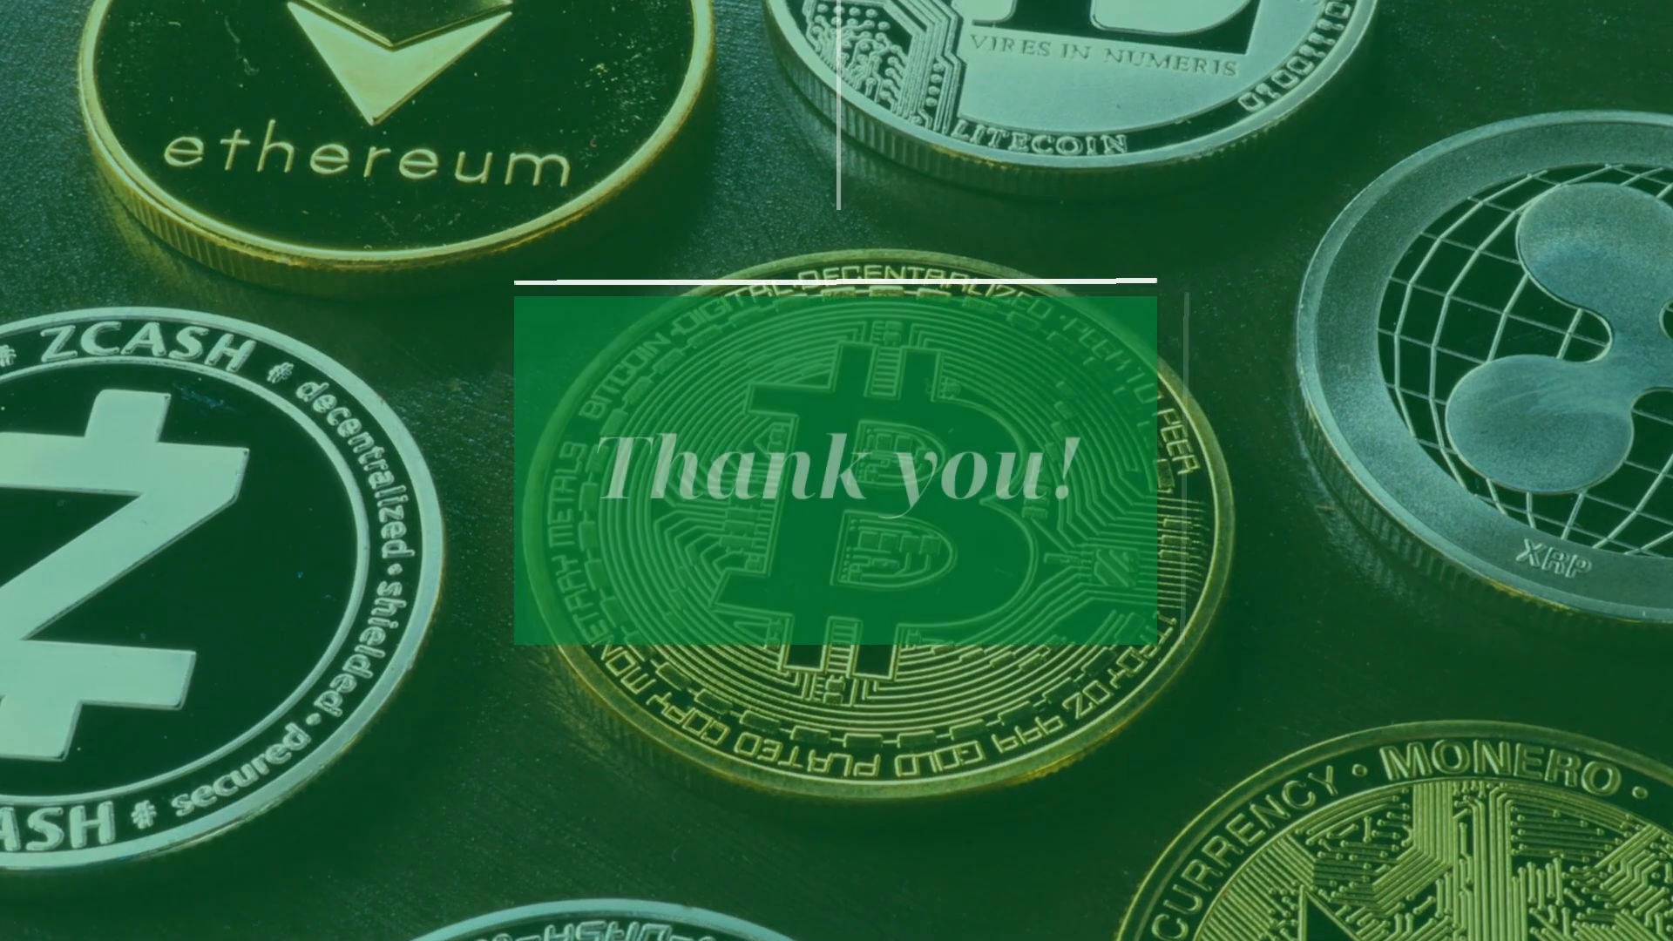